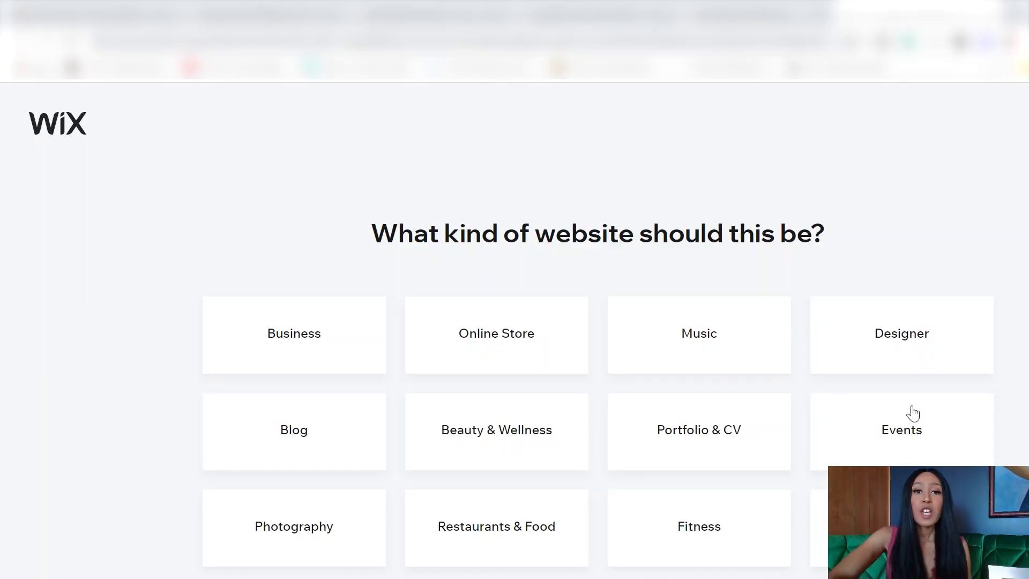
Step: Pick Online Store as the site type and go on to the store template gallery
{"action": "left_click", "coordinate": [479, 328]}
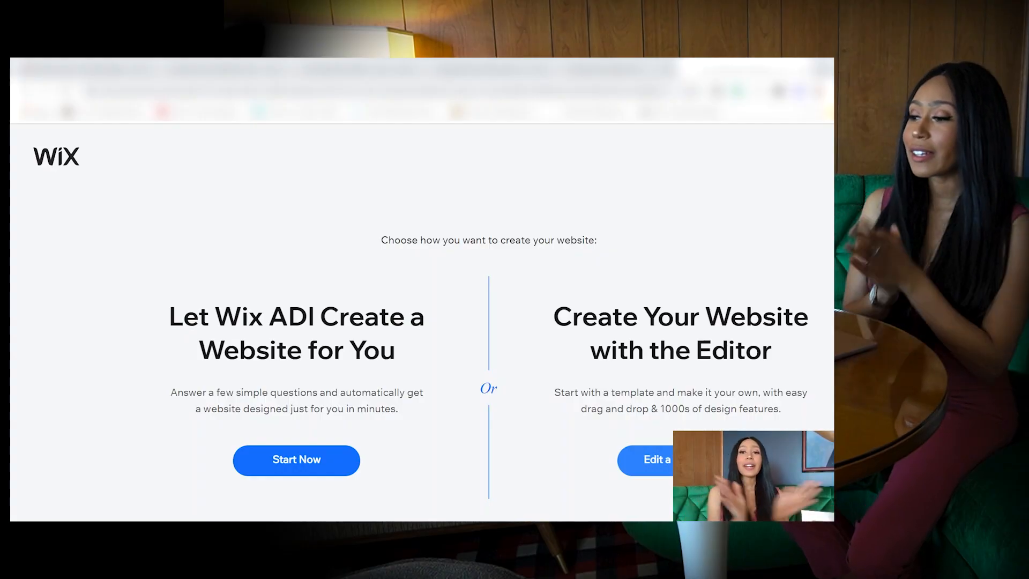
{"action": "left_click", "coordinate": [695, 461]}
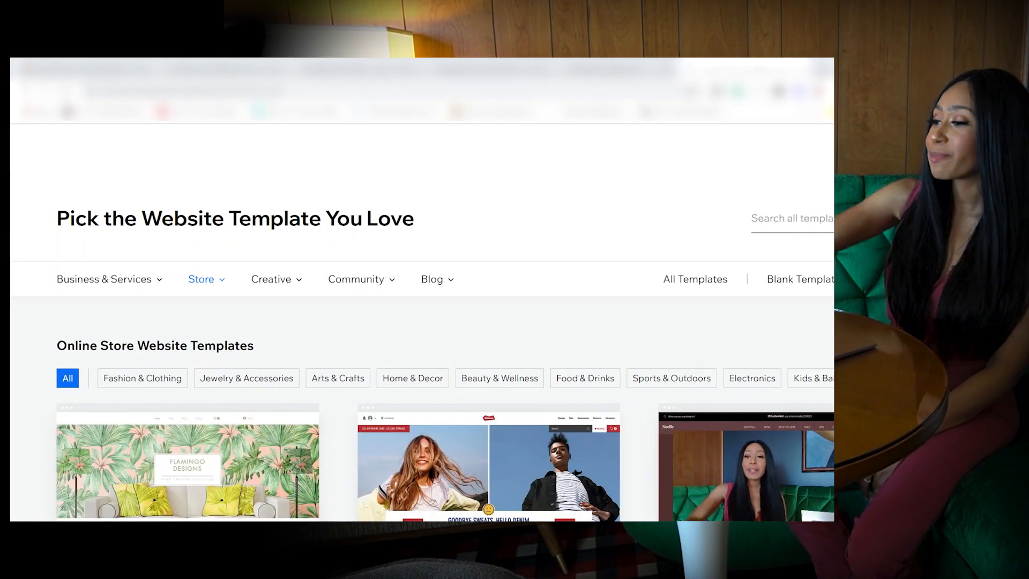
Step: Browse the store templates and search them for 'clothing'
{"action": "scroll", "coordinate": [515, 349], "scroll_direction": "down", "scroll_amount": 5}
{"action": "scroll", "coordinate": [515, 348], "scroll_direction": "down", "scroll_amount": 10}
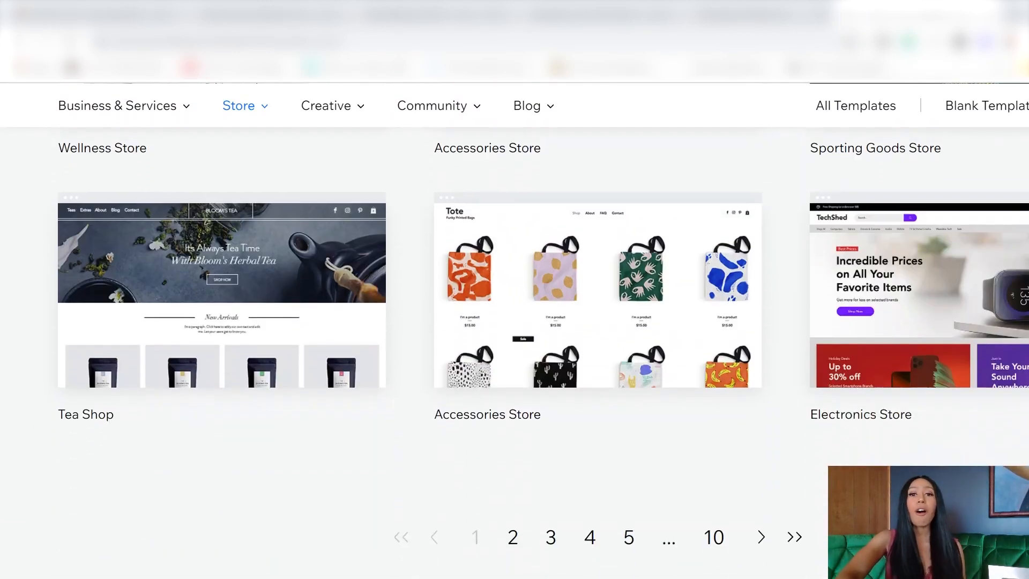
{"action": "scroll", "coordinate": [514, 348], "scroll_direction": "up", "scroll_amount": 8}
{"action": "scroll", "coordinate": [515, 348], "scroll_direction": "up", "scroll_amount": 1}
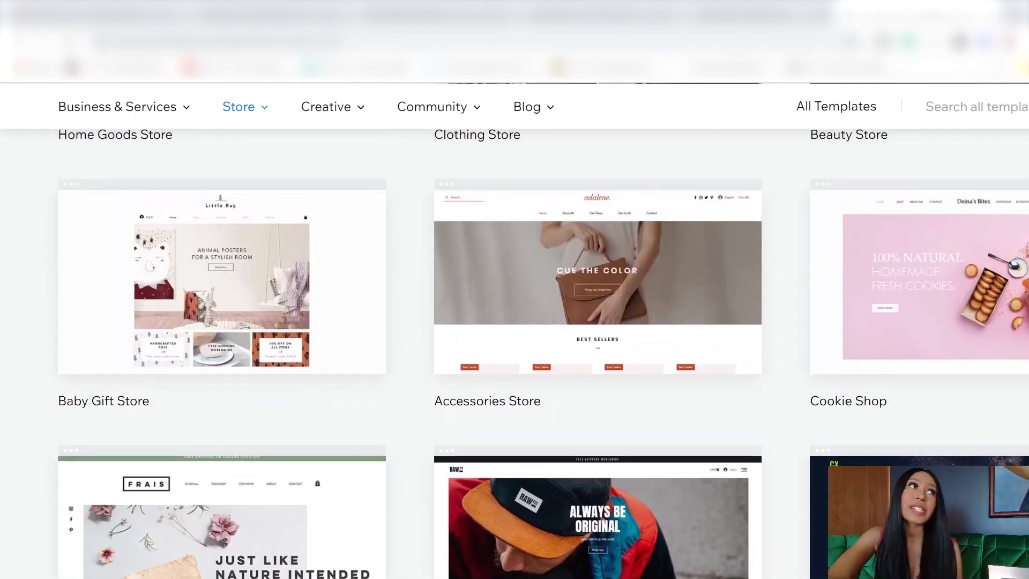
{"action": "scroll", "coordinate": [515, 349], "scroll_direction": "down", "scroll_amount": 7}
{"action": "scroll", "coordinate": [951, 331], "scroll_direction": "up", "scroll_amount": 12}
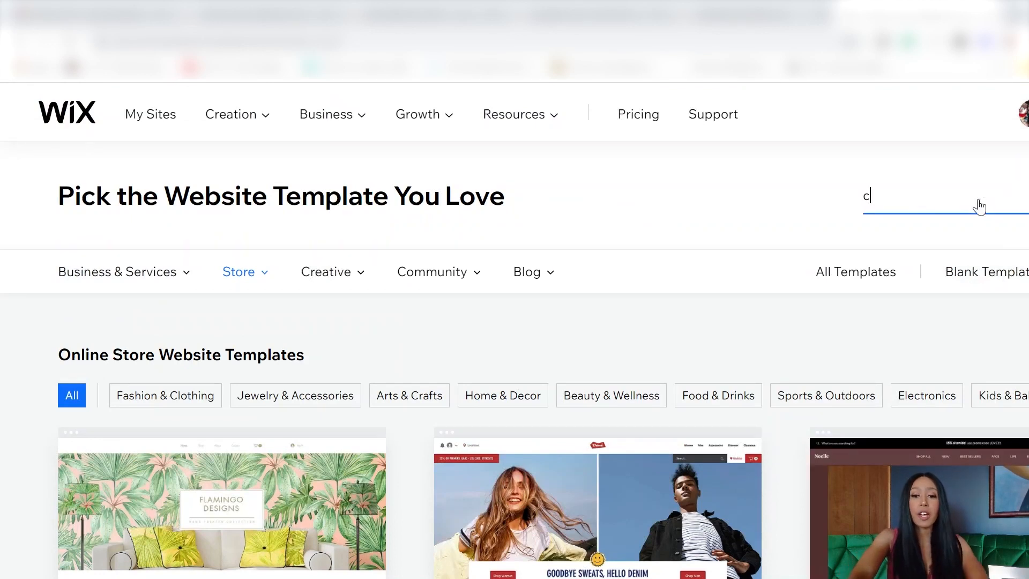
{"action": "key", "text": "BackSpace"}
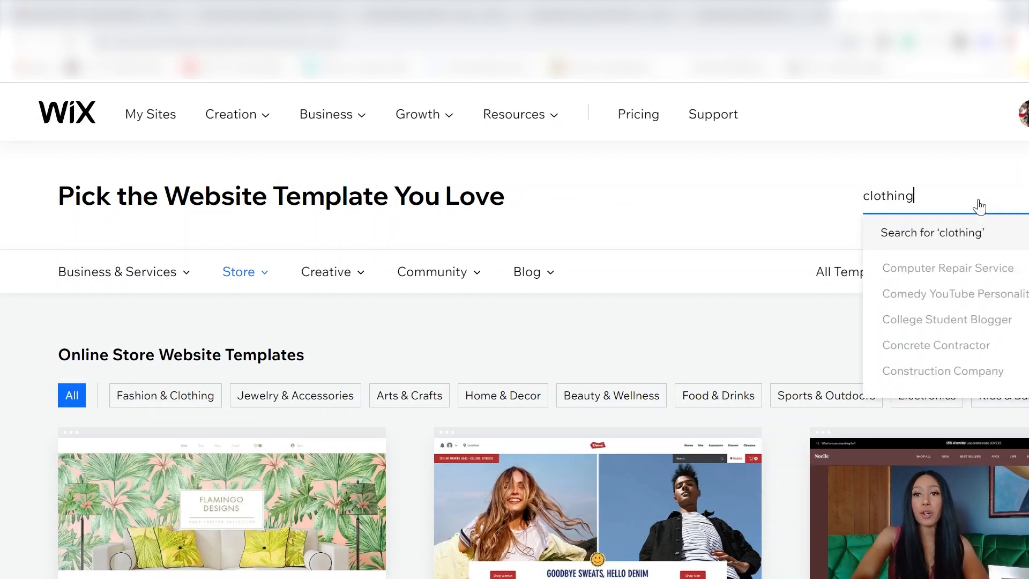
{"action": "key", "text": "Return"}
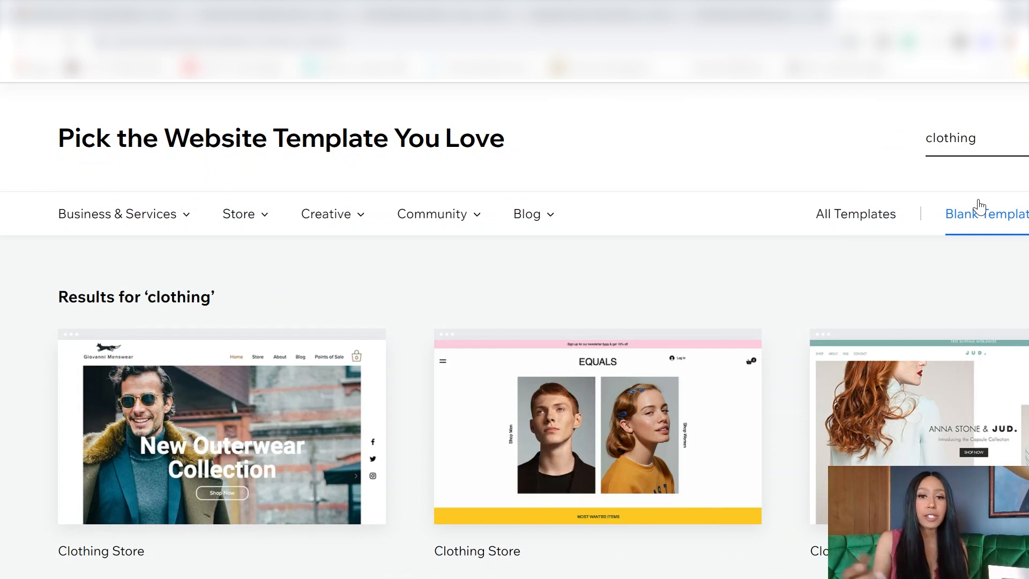
Step: Back in the Store category, open the Flamingo Designs template preview
{"action": "scroll", "coordinate": [884, 305], "scroll_direction": "down", "scroll_amount": 8}
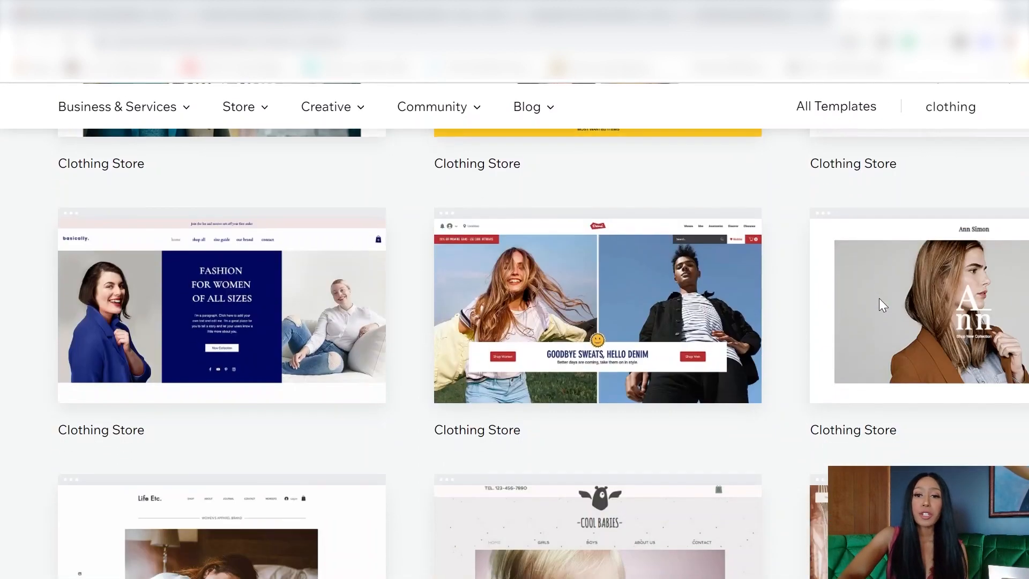
{"action": "scroll", "coordinate": [879, 298], "scroll_direction": "down", "scroll_amount": 5}
{"action": "scroll", "coordinate": [879, 298], "scroll_direction": "up", "scroll_amount": 8}
{"action": "scroll", "coordinate": [568, 538], "scroll_direction": "down", "scroll_amount": 7}
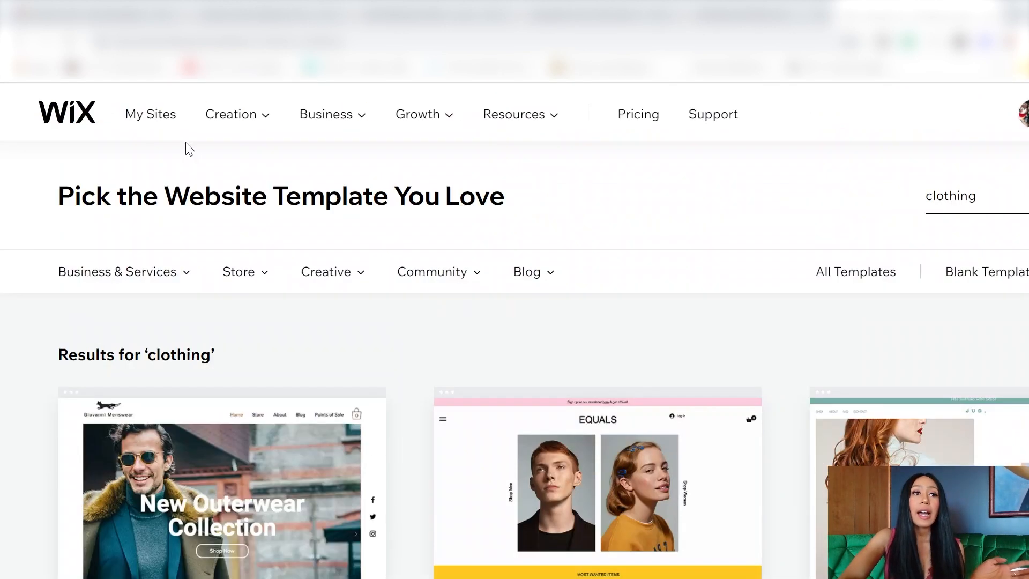
{"action": "left_click", "coordinate": [238, 272]}
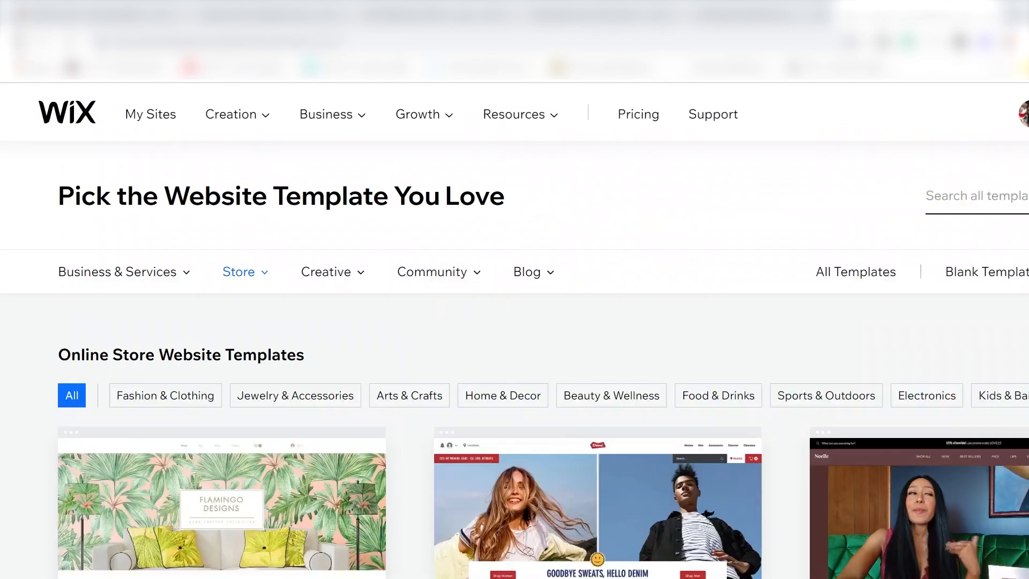
{"action": "mouse_move", "coordinate": [190, 576]}
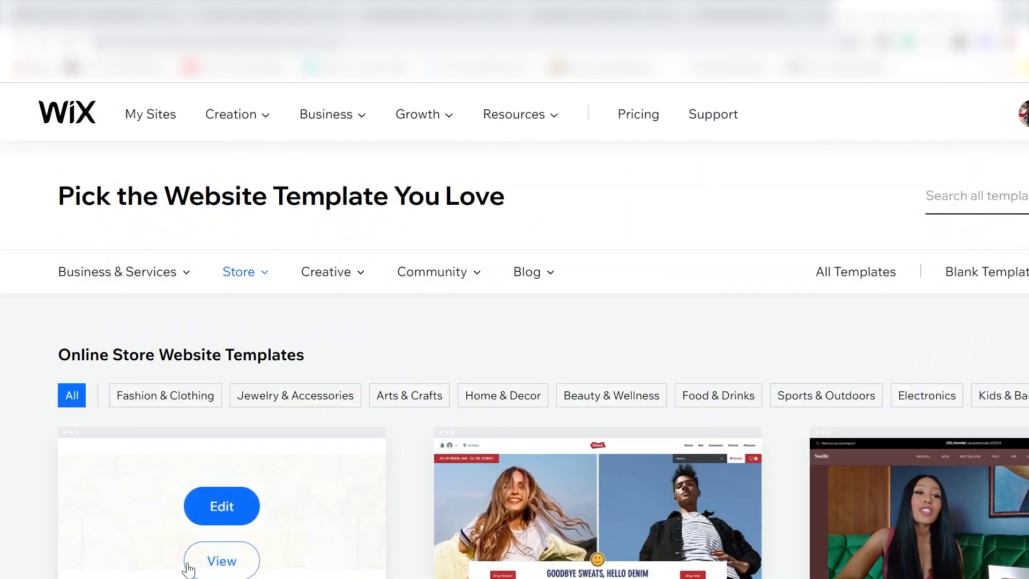
{"action": "left_click", "coordinate": [222, 562]}
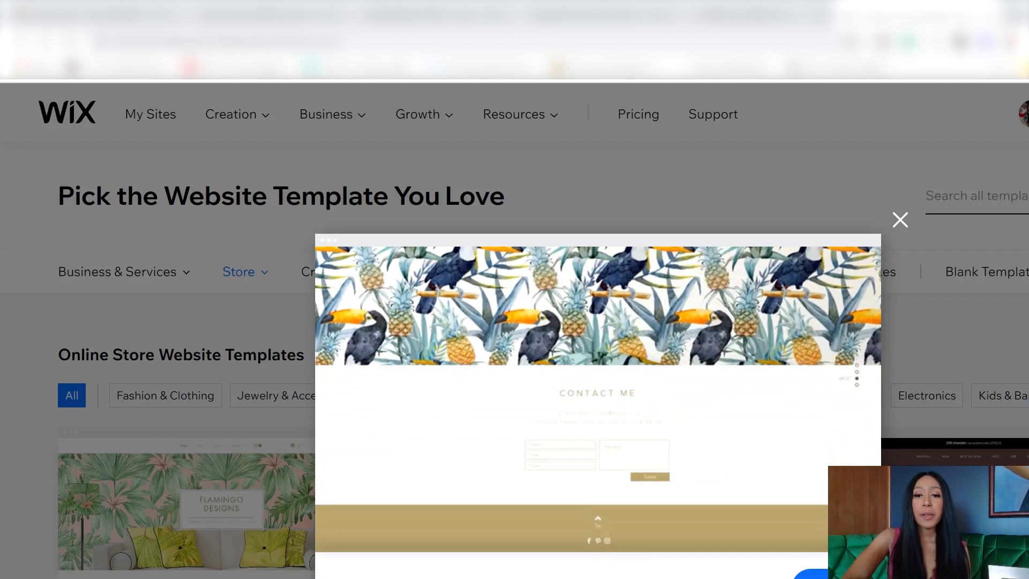
Step: Open Flamingo Designs in the editor and scroll through its Home page
{"action": "left_click", "coordinate": [815, 575]}
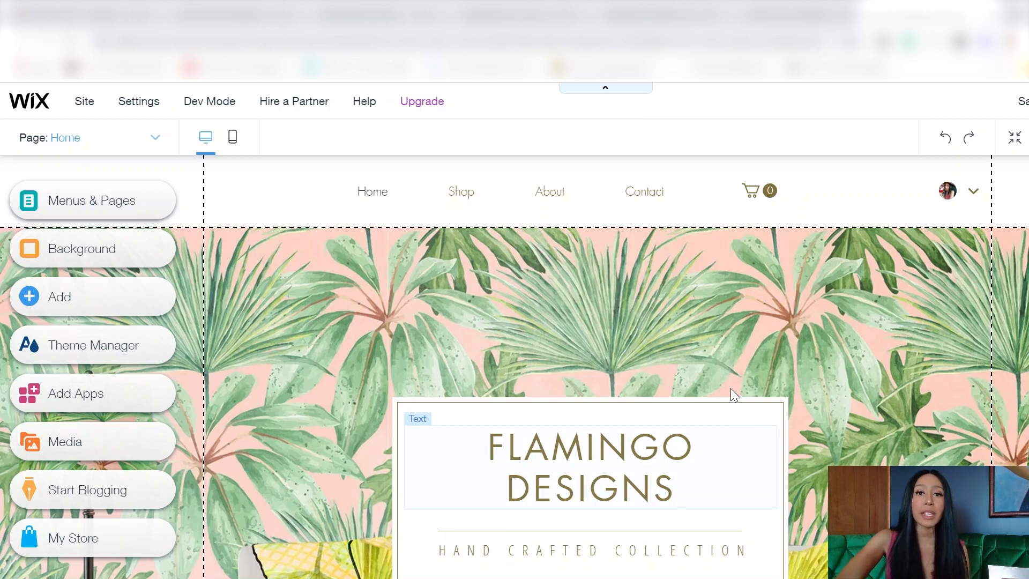
{"action": "scroll", "coordinate": [841, 333], "scroll_direction": "down", "scroll_amount": 2}
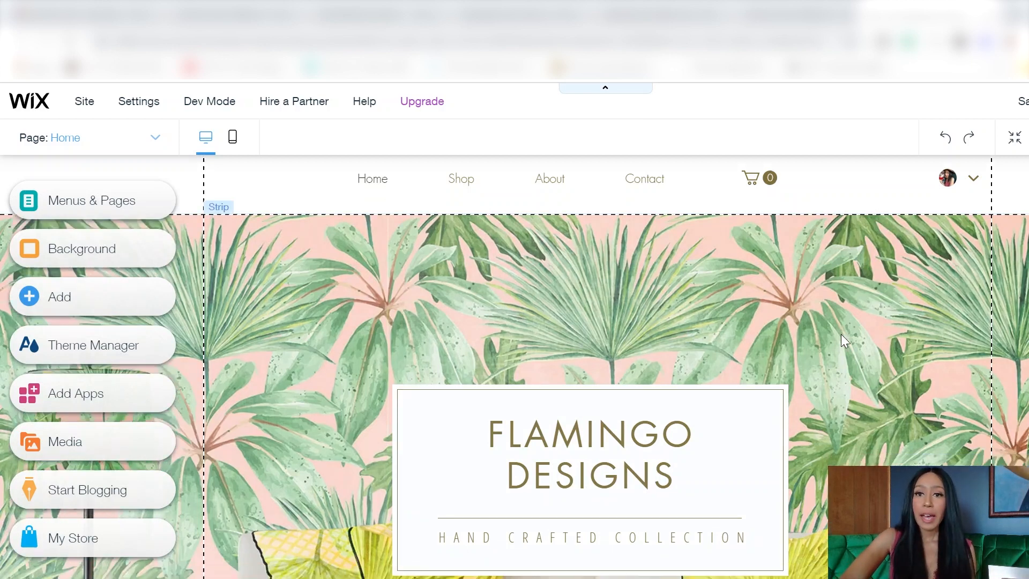
{"action": "scroll", "coordinate": [841, 333], "scroll_direction": "up", "scroll_amount": 2}
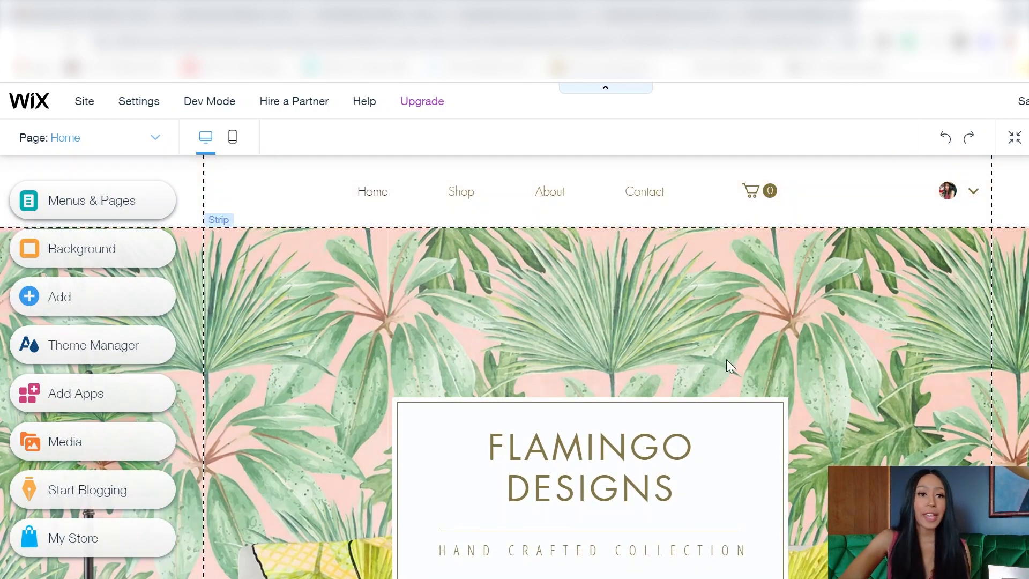
{"action": "scroll", "coordinate": [687, 502], "scroll_direction": "down", "scroll_amount": 15}
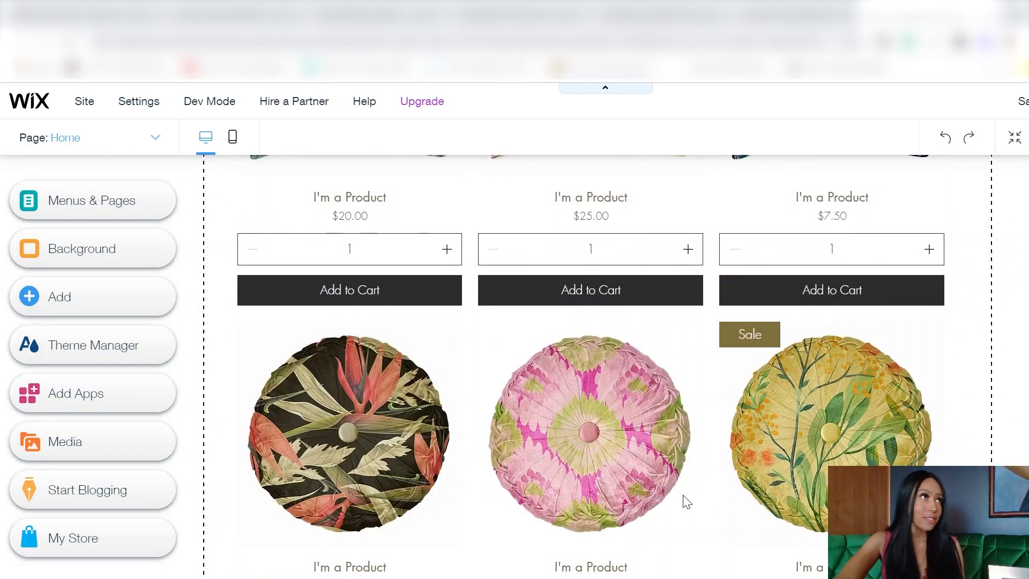
{"action": "scroll", "coordinate": [687, 502], "scroll_direction": "down", "scroll_amount": 4}
{"action": "scroll", "coordinate": [686, 499], "scroll_direction": "down", "scroll_amount": 10}
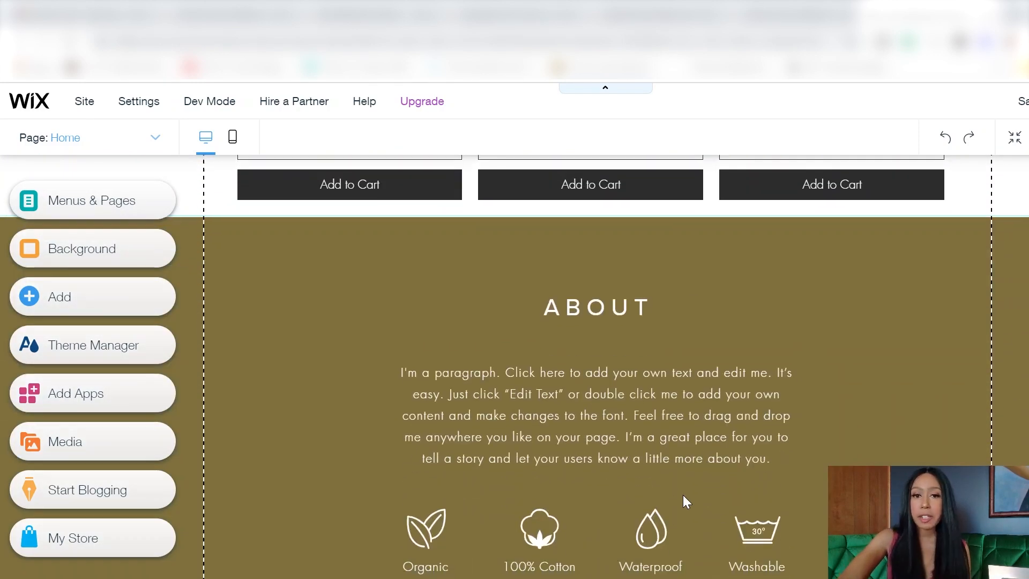
{"action": "scroll", "coordinate": [565, 457], "scroll_direction": "down", "scroll_amount": 15}
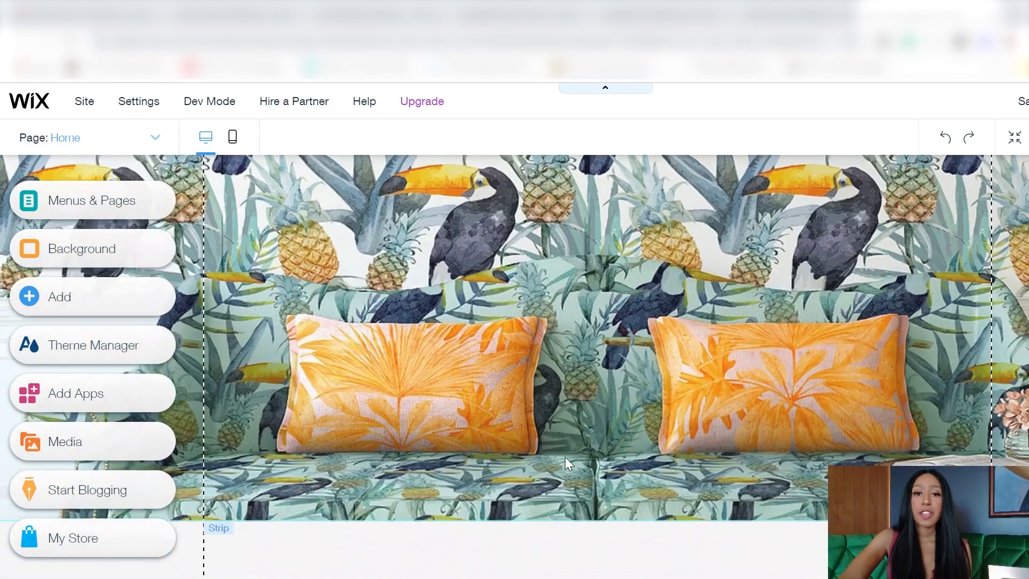
{"action": "scroll", "coordinate": [570, 465], "scroll_direction": "down", "scroll_amount": 3}
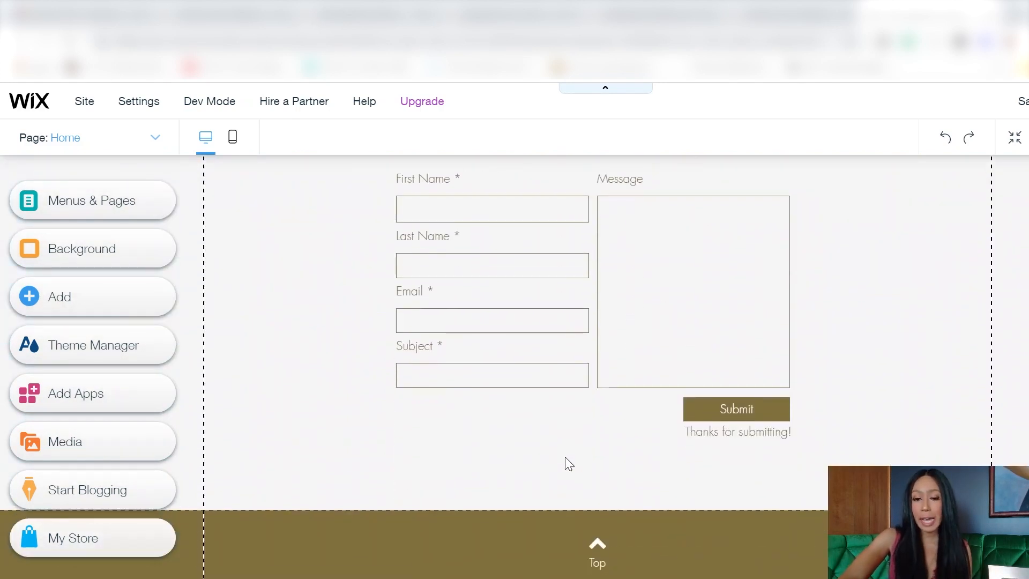
{"action": "scroll", "coordinate": [569, 464], "scroll_direction": "down", "scroll_amount": 1}
{"action": "scroll", "coordinate": [569, 464], "scroll_direction": "up", "scroll_amount": 20}
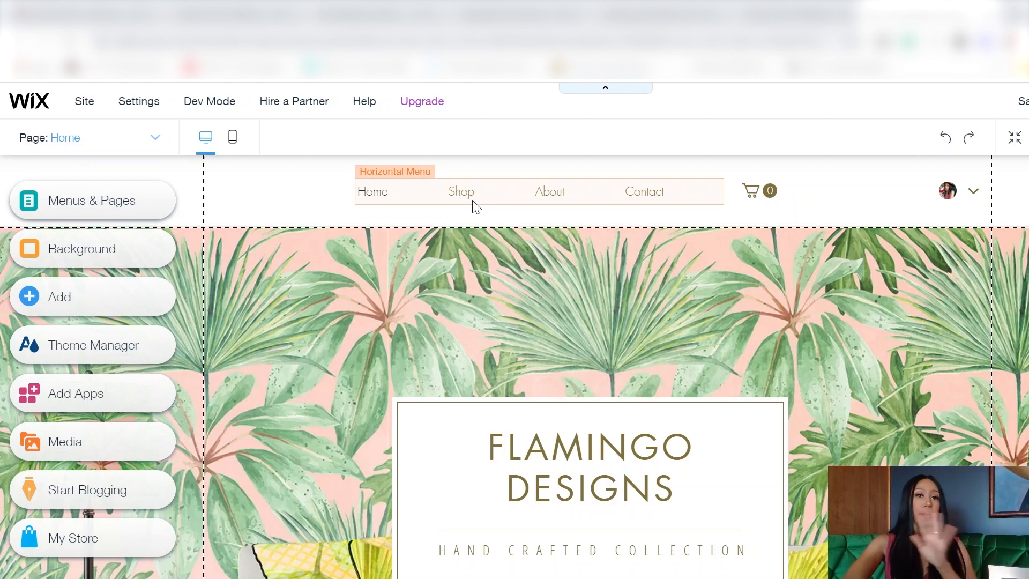
Step: Upload 'banner wix 1' from Downloads as the hero strip's background image
{"action": "left_click", "coordinate": [526, 301]}
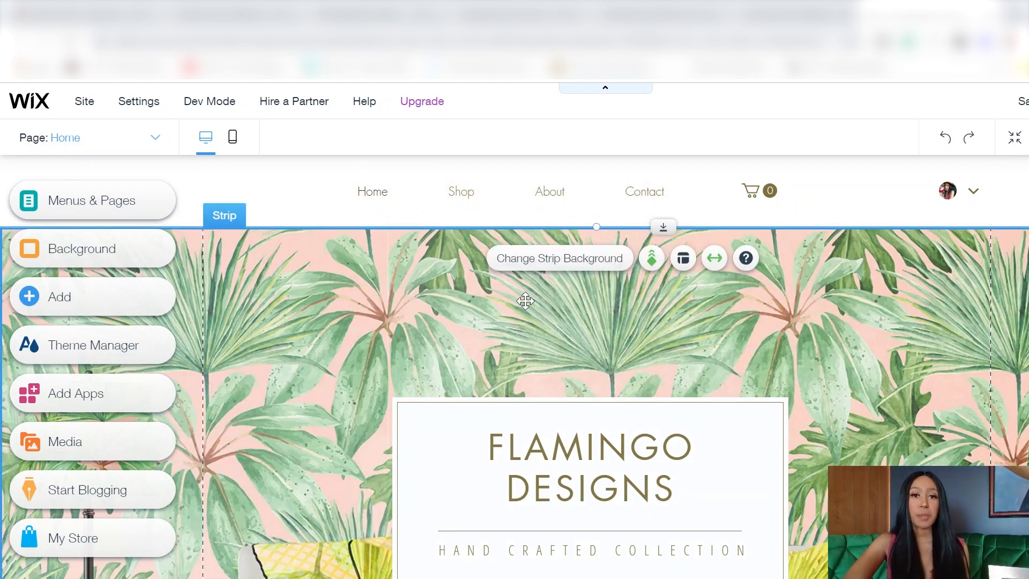
{"action": "left_click", "coordinate": [588, 262]}
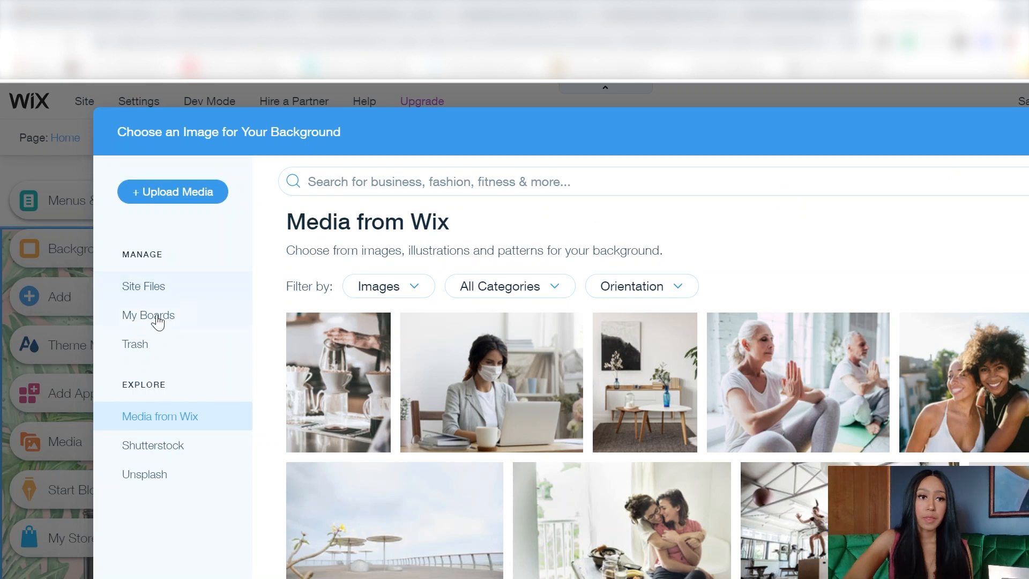
{"action": "left_click", "coordinate": [170, 194]}
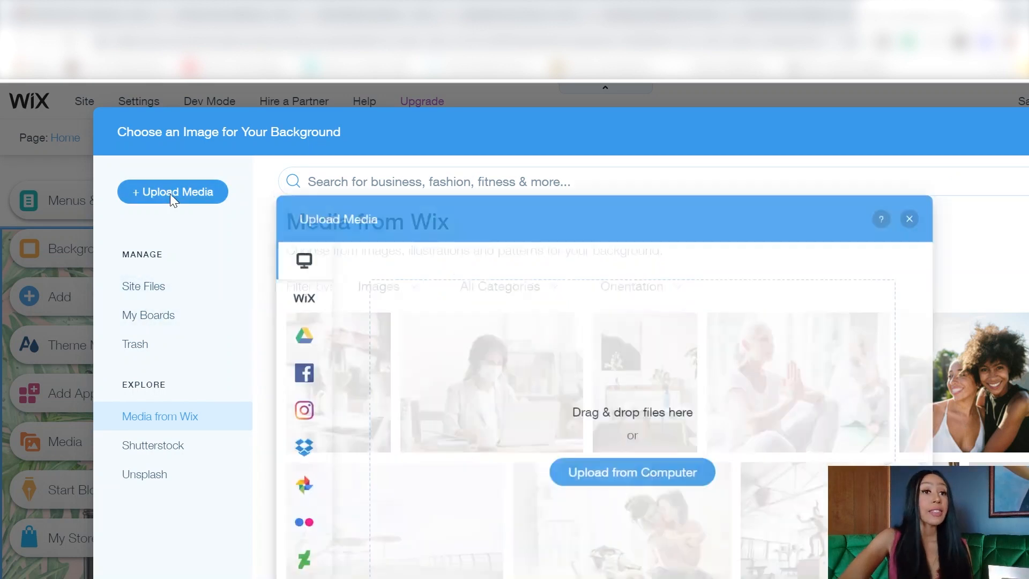
{"action": "left_click", "coordinate": [651, 472]}
{"action": "left_click", "coordinate": [558, 279]}
{"action": "double_click", "coordinate": [694, 377]}
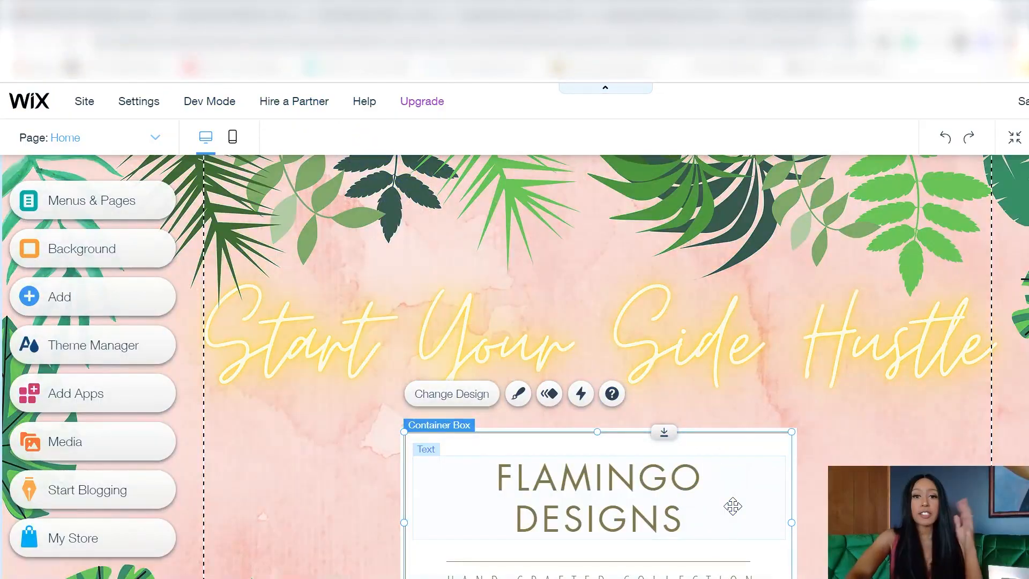
Step: Paste 'SIDE HUSTLES COMPACTED' over FLAMINGO DESIGNS and make the tagline 'WHERE SIDE HUSTLES ARE MADE'
{"action": "left_click", "coordinate": [633, 490]}
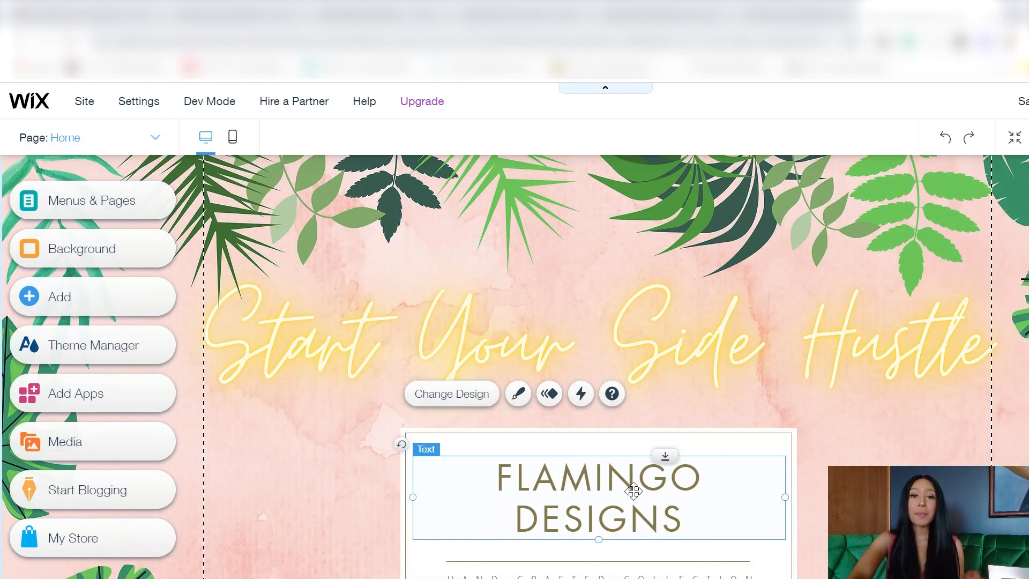
{"action": "double_click", "coordinate": [633, 490]}
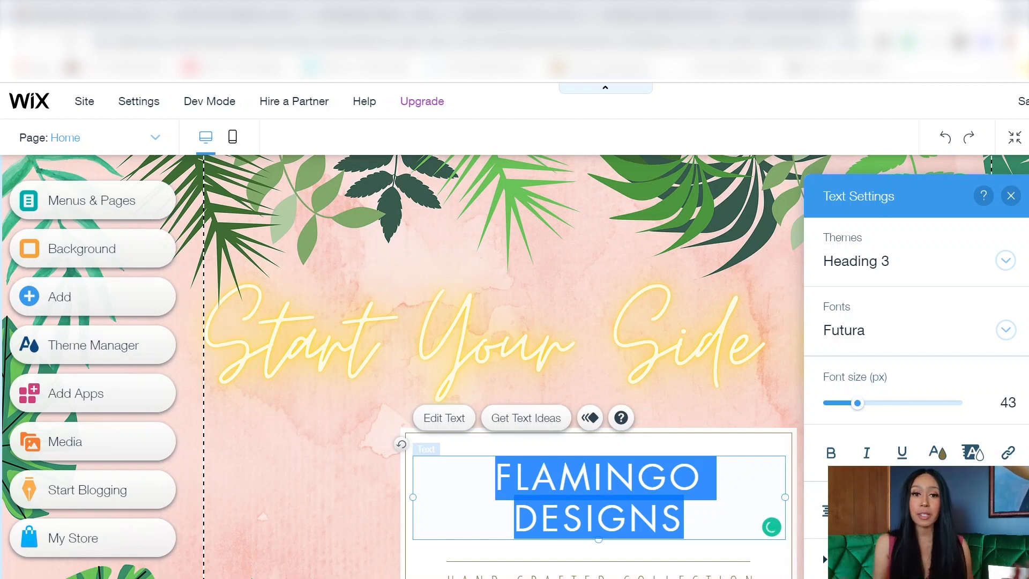
{"action": "type", "text": "SIDE HUSTLES COMPACTED"}
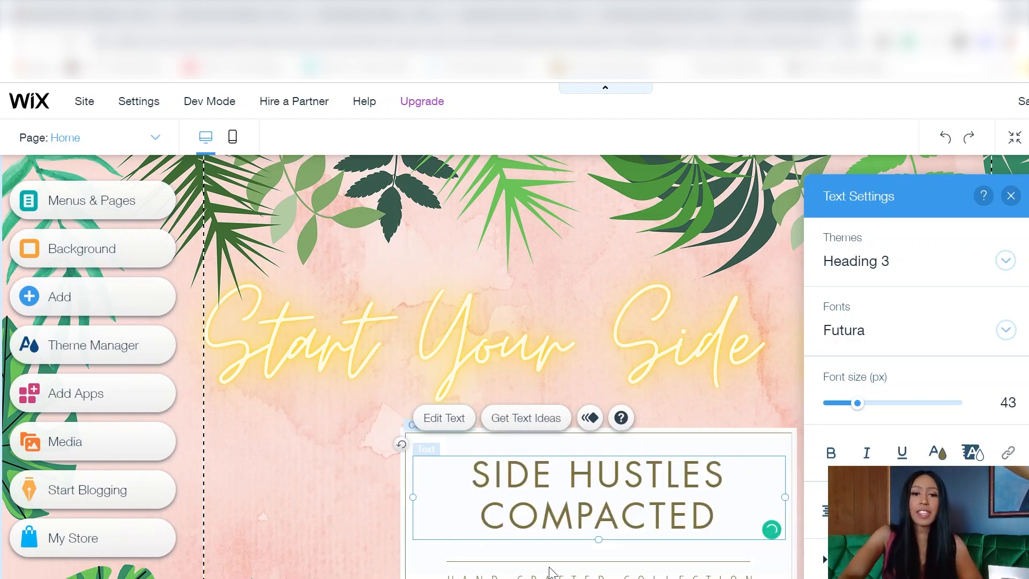
{"action": "double_click", "coordinate": [668, 574]}
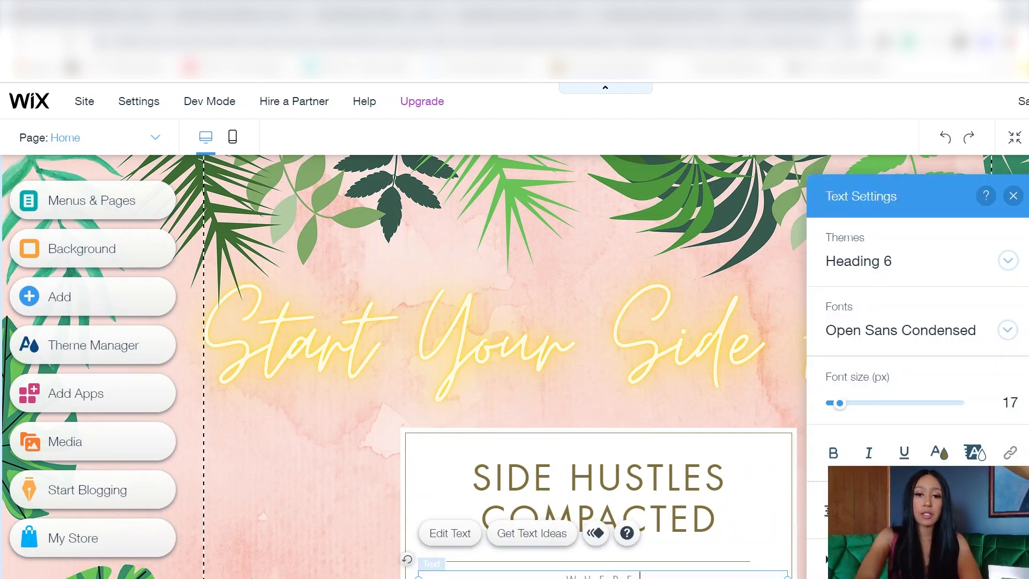
{"action": "left_click", "coordinate": [311, 519]}
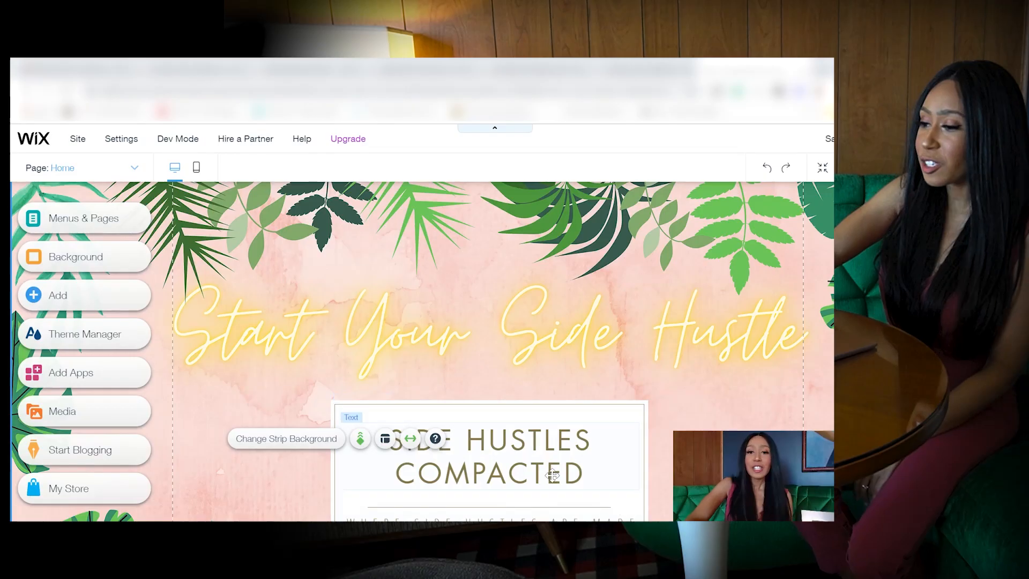
{"action": "left_click", "coordinate": [545, 429]}
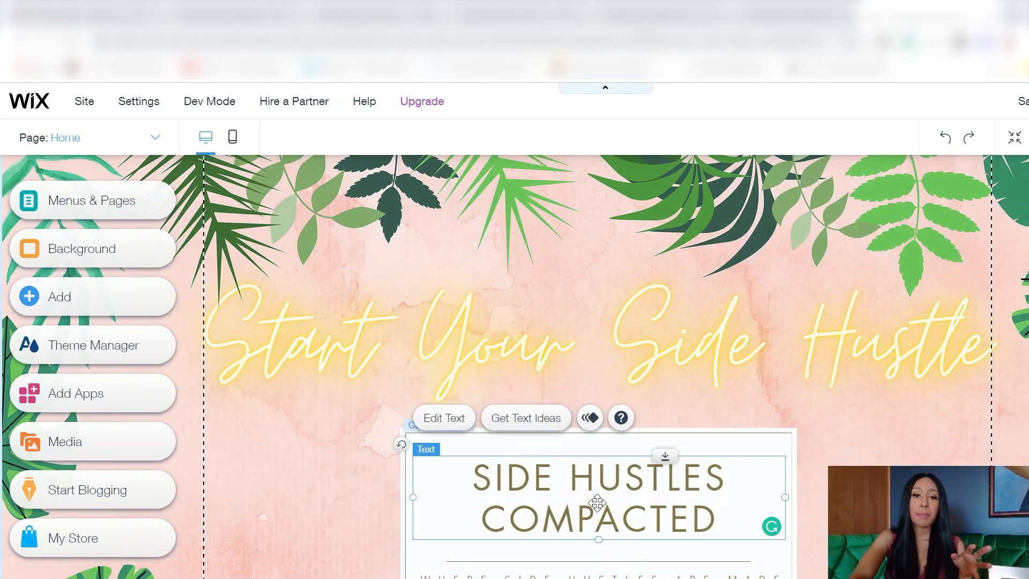
Step: Colour both lines of the SIDE HUSTLES COMPACTED heading a custom green
{"action": "double_click", "coordinate": [594, 469]}
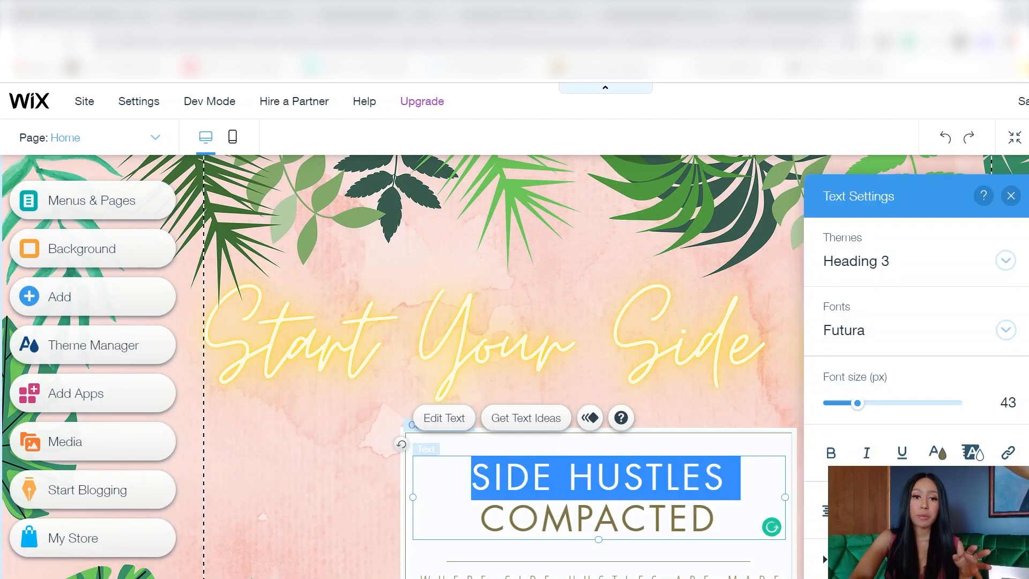
{"action": "key", "text": "ctrl+a"}
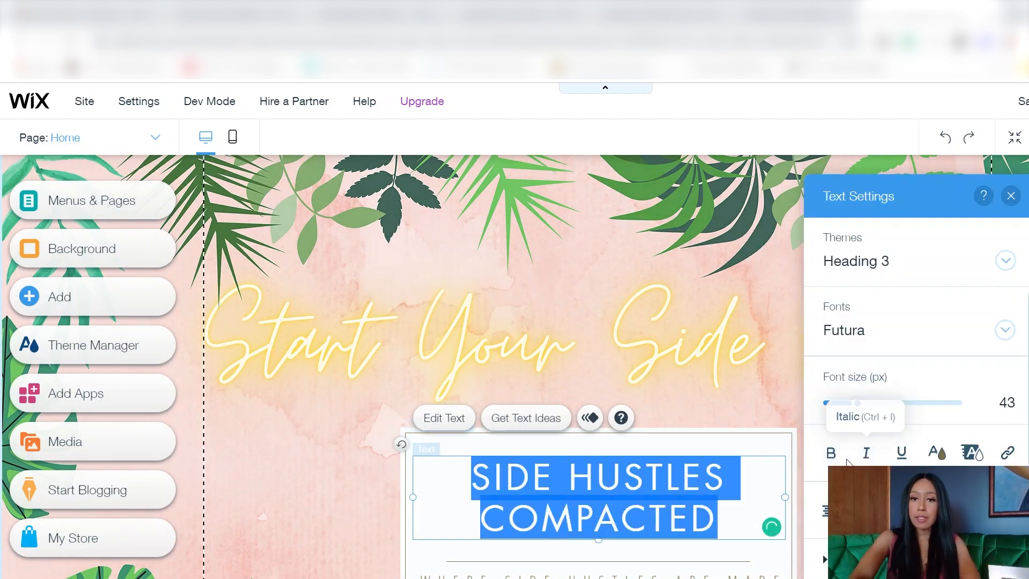
{"action": "left_click", "coordinate": [933, 455]}
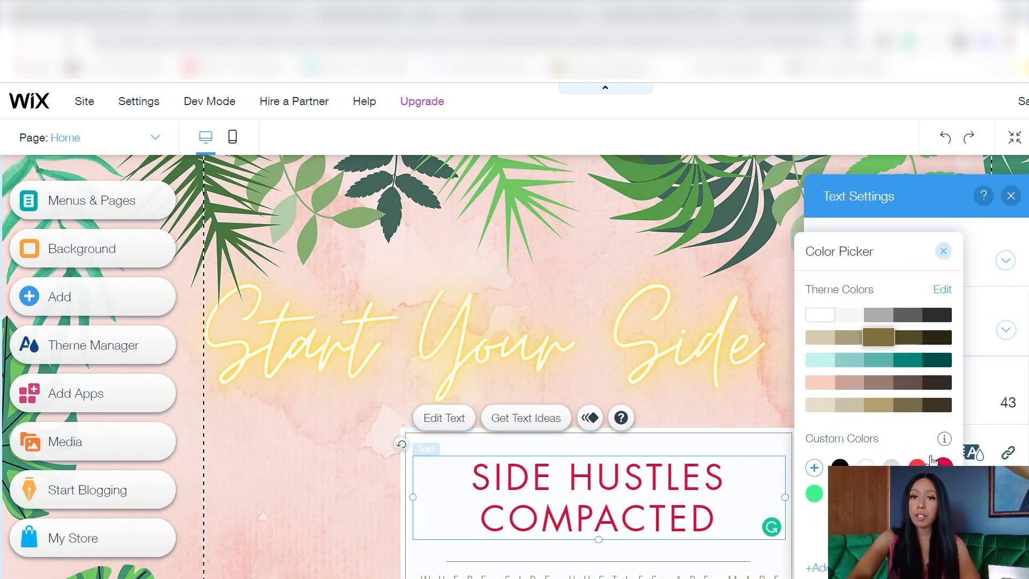
{"action": "left_click", "coordinate": [814, 468]}
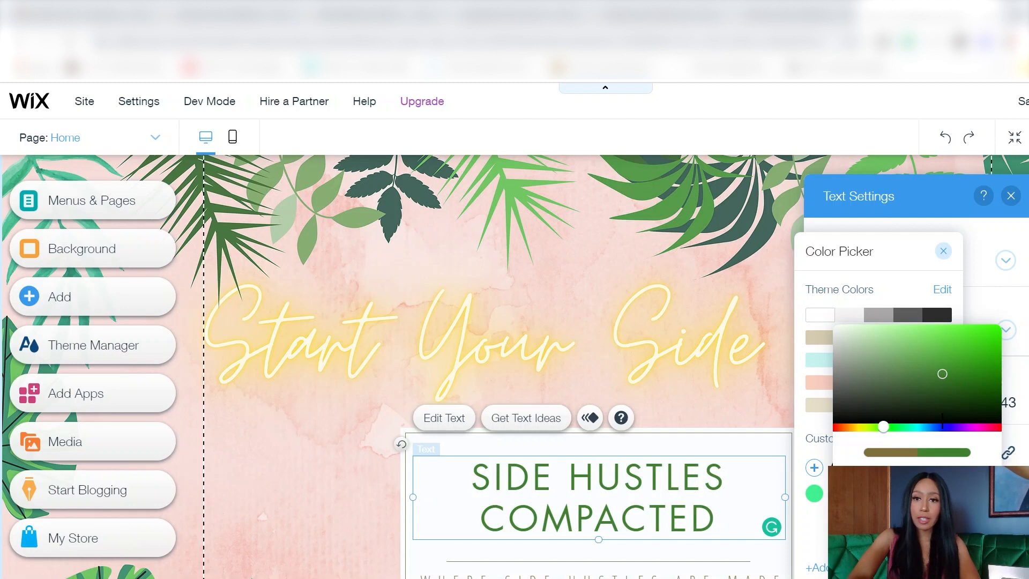
{"action": "left_click", "coordinate": [959, 534]}
{"action": "left_click", "coordinate": [943, 251]}
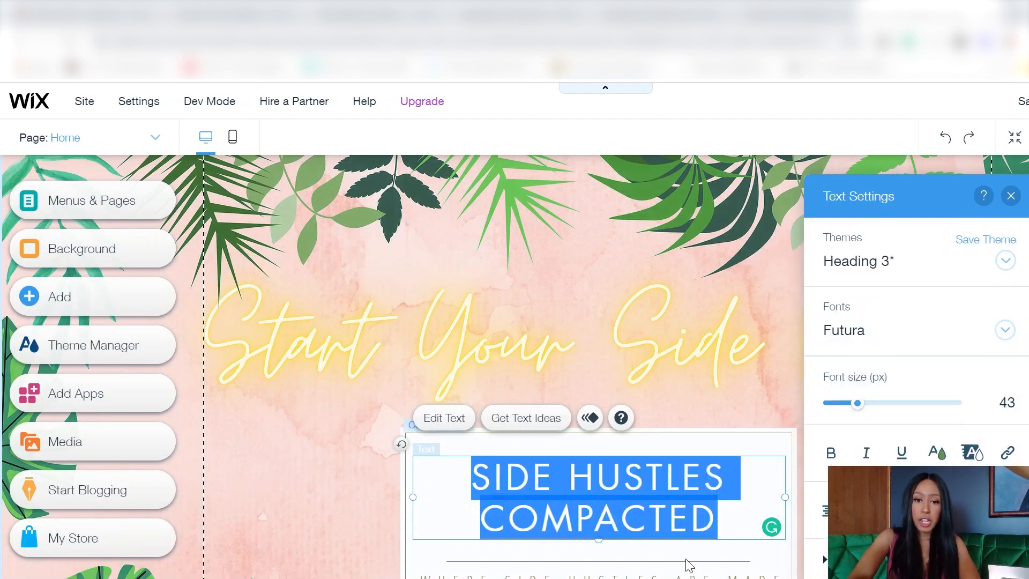
{"action": "left_click", "coordinate": [690, 567]}
{"action": "left_click", "coordinate": [690, 562]}
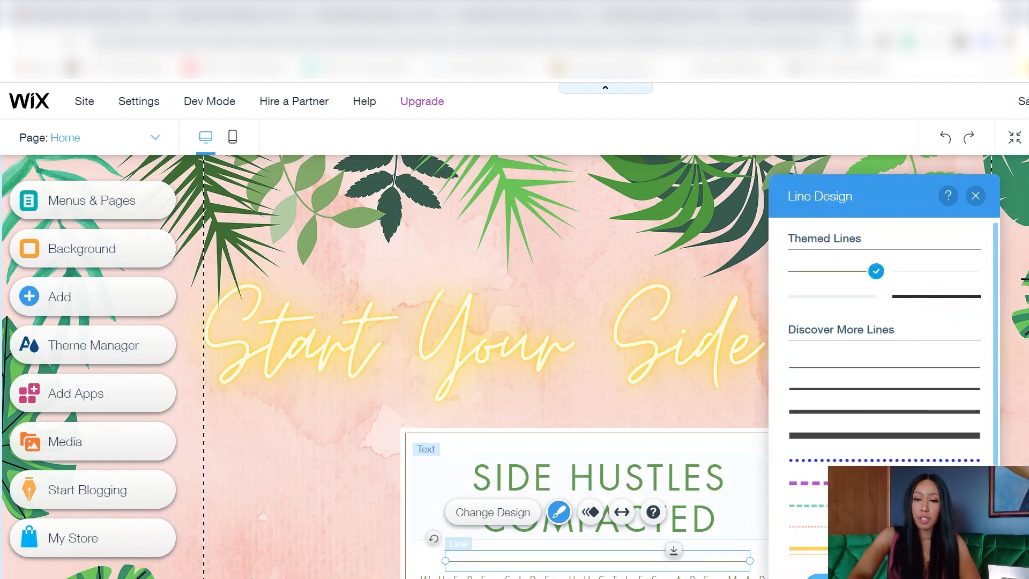
Step: Set the divider line and the tagline to the matching custom green
{"action": "left_click", "coordinate": [863, 577]}
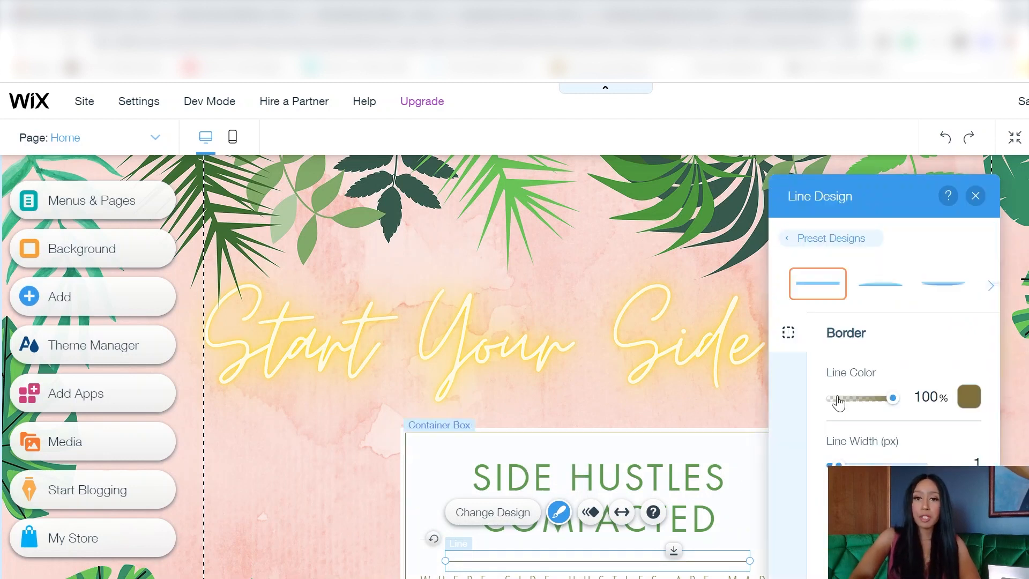
{"action": "left_click", "coordinate": [967, 401]}
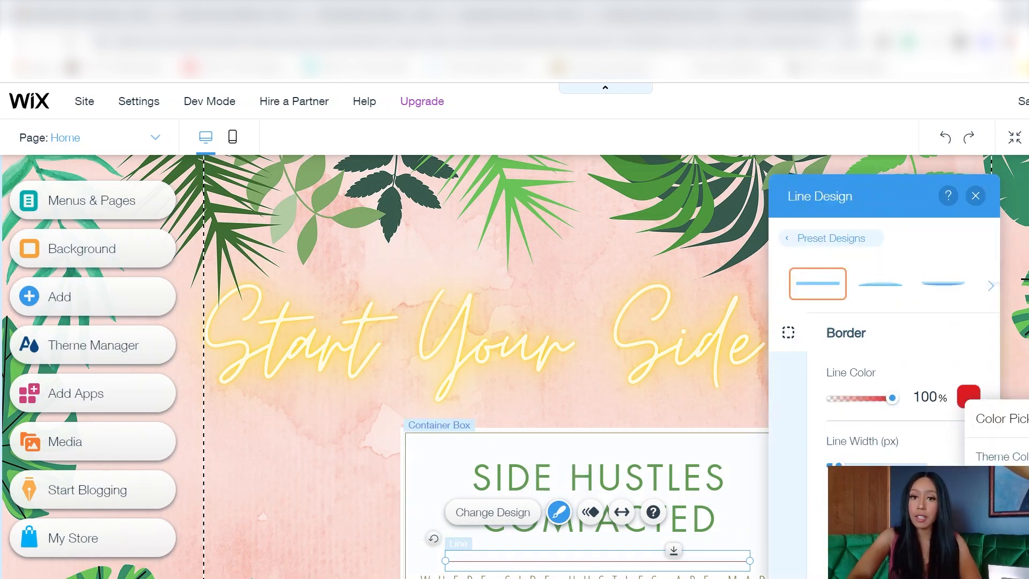
{"action": "left_click", "coordinate": [630, 576]}
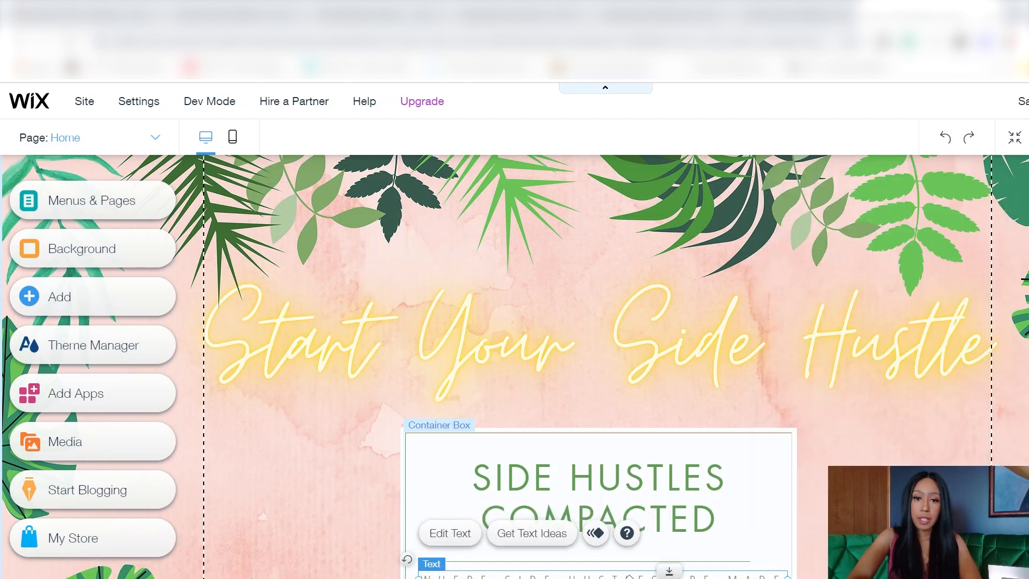
{"action": "double_click", "coordinate": [630, 575]}
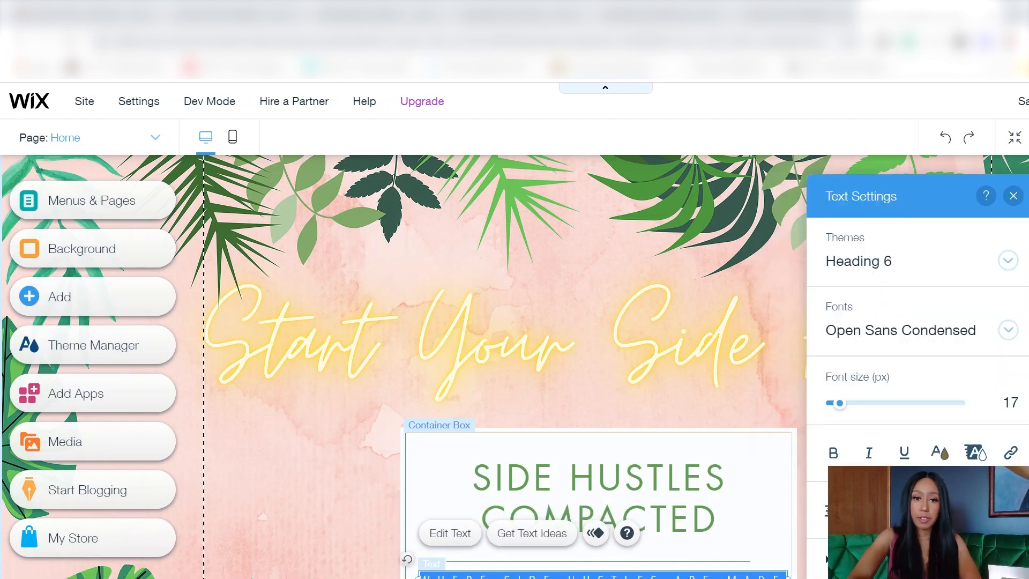
{"action": "left_click", "coordinate": [938, 454]}
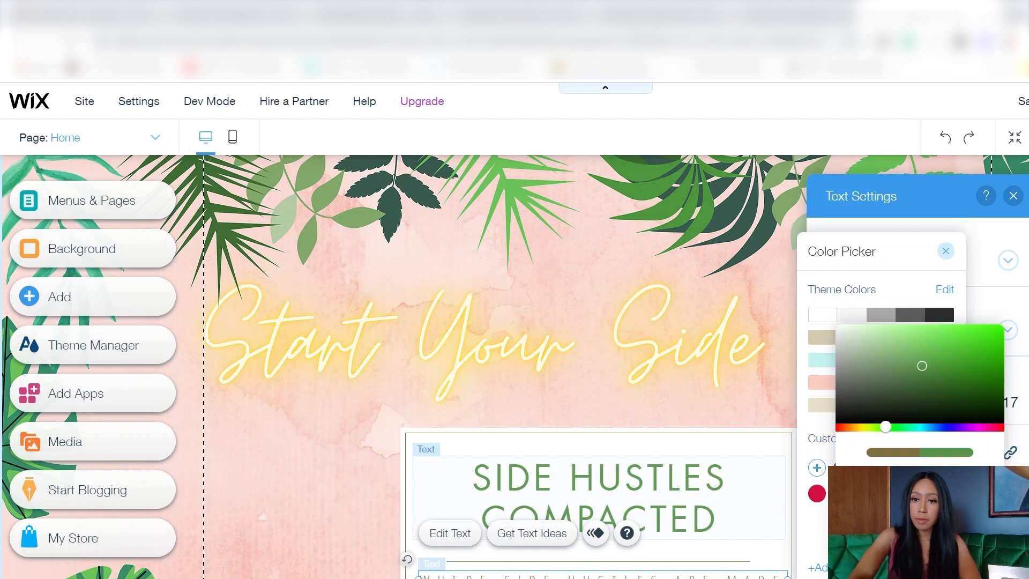
{"action": "left_click", "coordinate": [795, 530]}
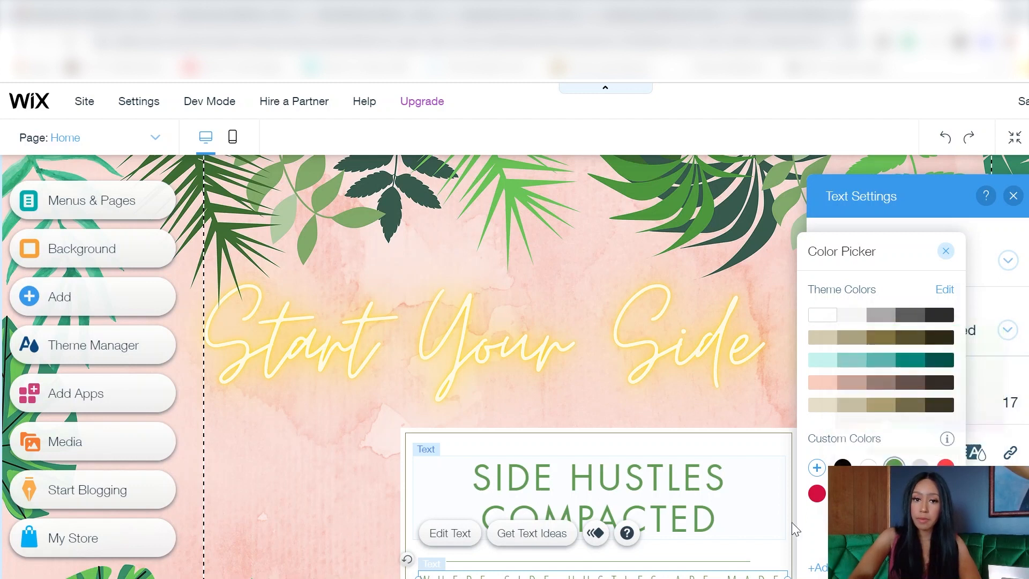
{"action": "left_click", "coordinate": [617, 406]}
Step: Scroll down the page and move the image settings panel aside
{"action": "scroll", "coordinate": [617, 406], "scroll_direction": "down", "scroll_amount": 3}
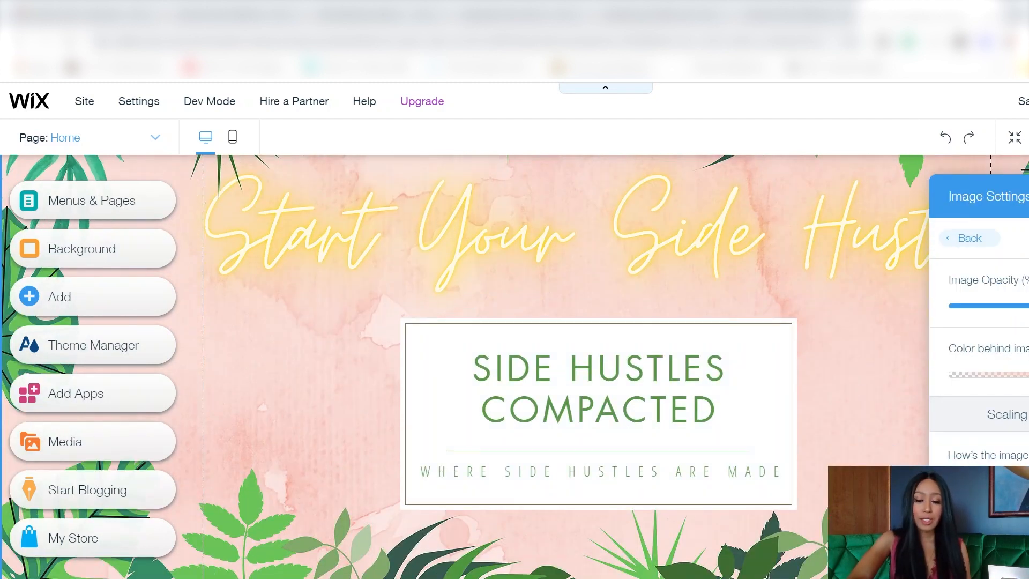
{"action": "scroll", "coordinate": [536, 365], "scroll_direction": "down", "scroll_amount": 3}
{"action": "scroll", "coordinate": [695, 568], "scroll_direction": "down", "scroll_amount": 3}
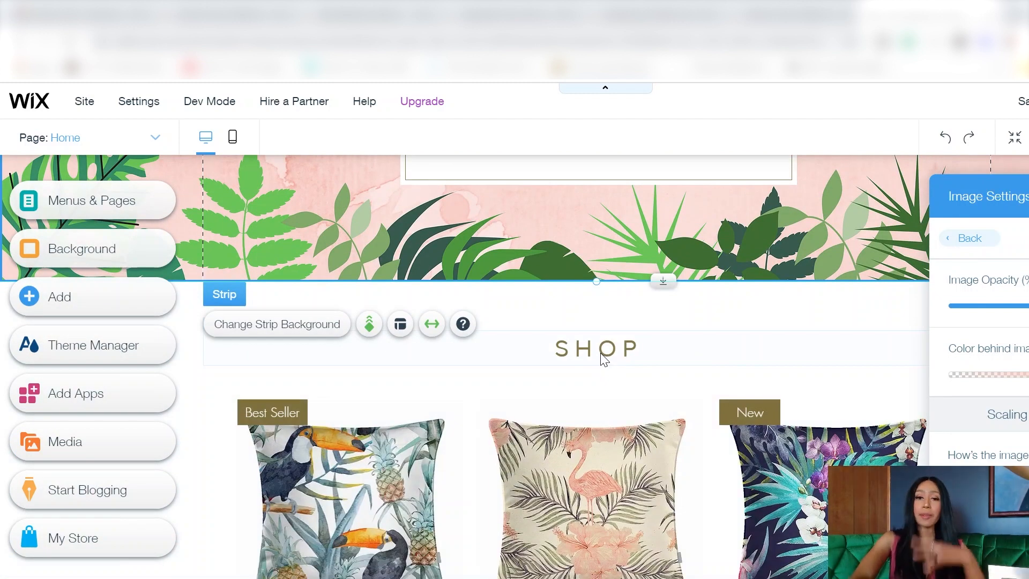
{"action": "left_click_drag", "start_coordinate": [1013, 198], "coordinate": [953, 336]}
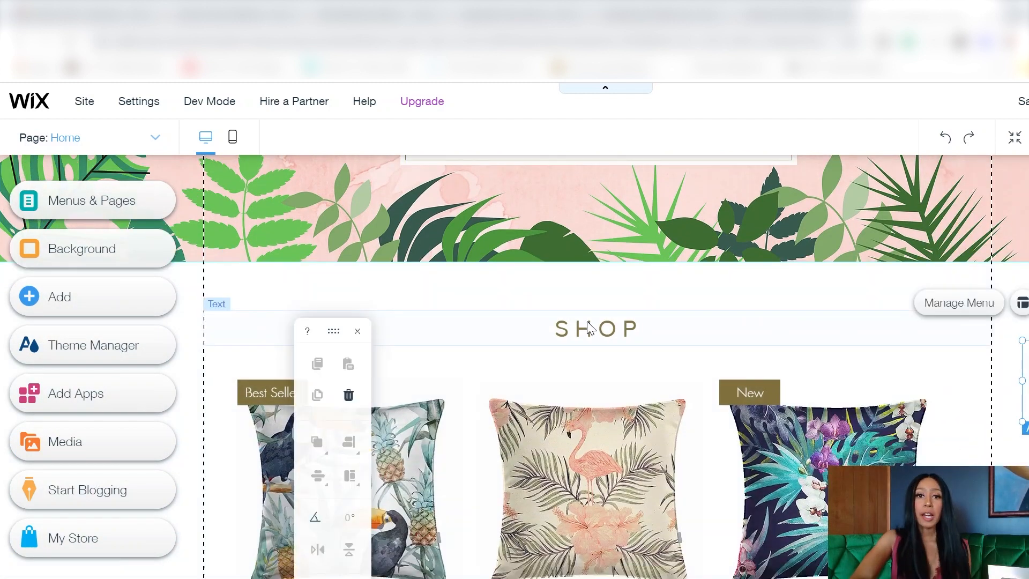
Step: Make the SHOP heading Roboto Bold in green
{"action": "left_click", "coordinate": [587, 321]}
{"action": "double_click", "coordinate": [587, 322]}
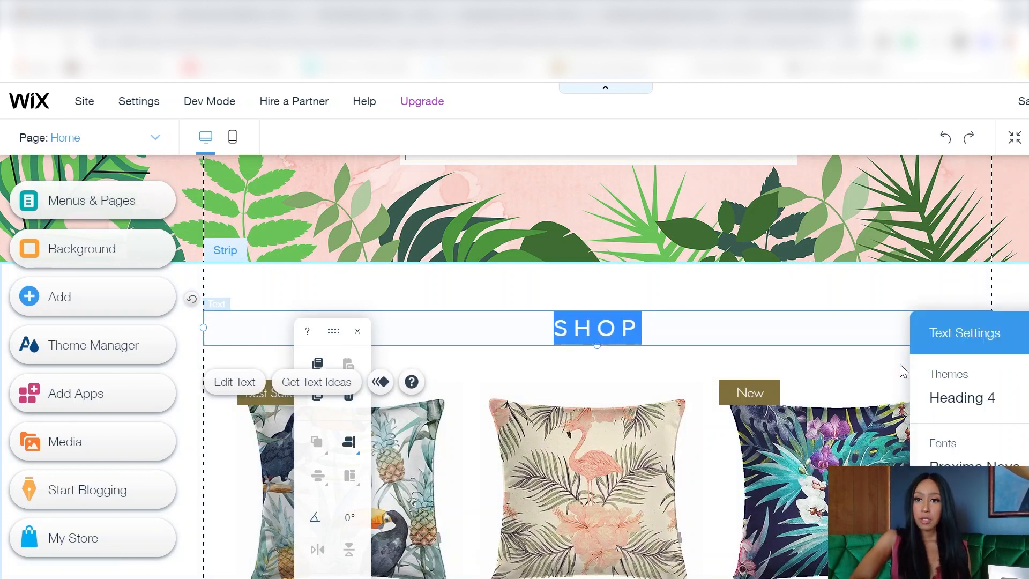
{"action": "left_click", "coordinate": [993, 468]}
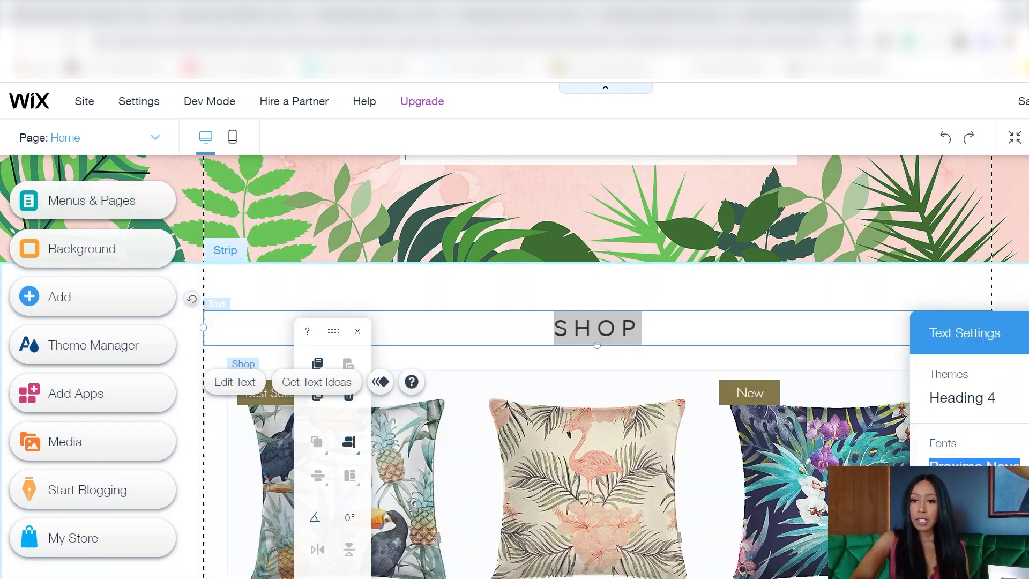
{"action": "left_click", "coordinate": [973, 523]}
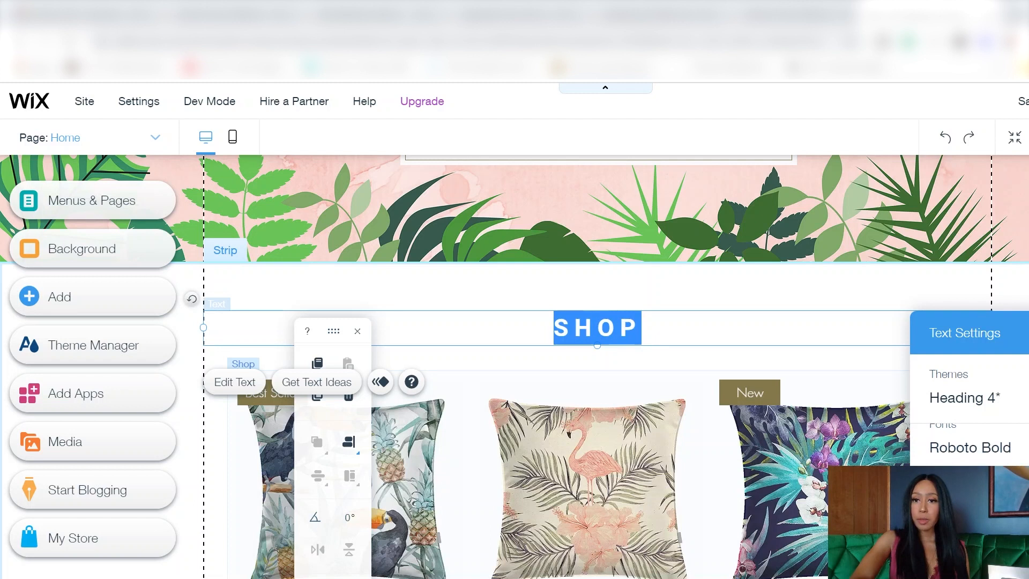
{"action": "left_click", "coordinate": [1013, 536]}
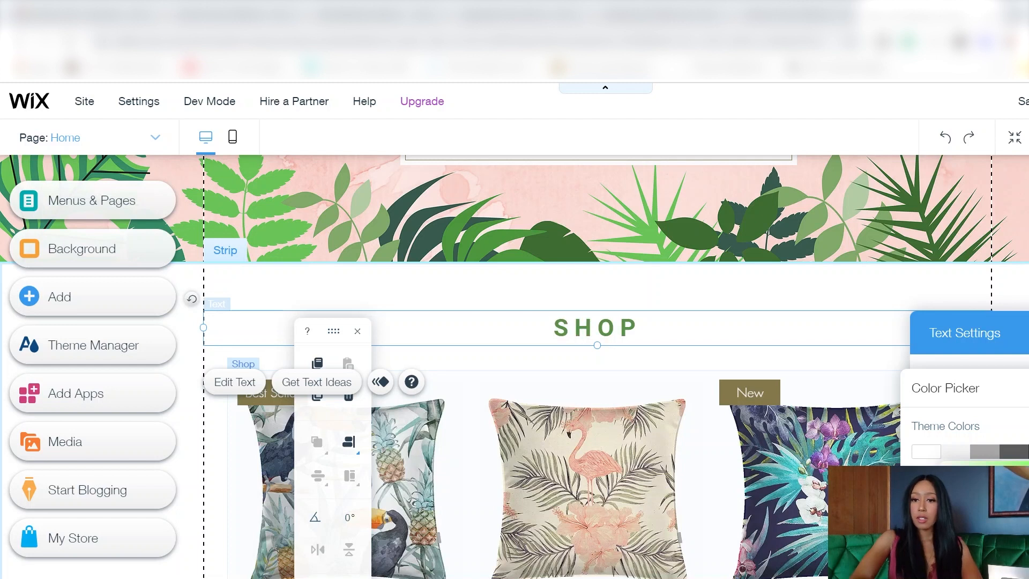
{"action": "left_click", "coordinate": [735, 302]}
{"action": "left_click", "coordinate": [358, 331]}
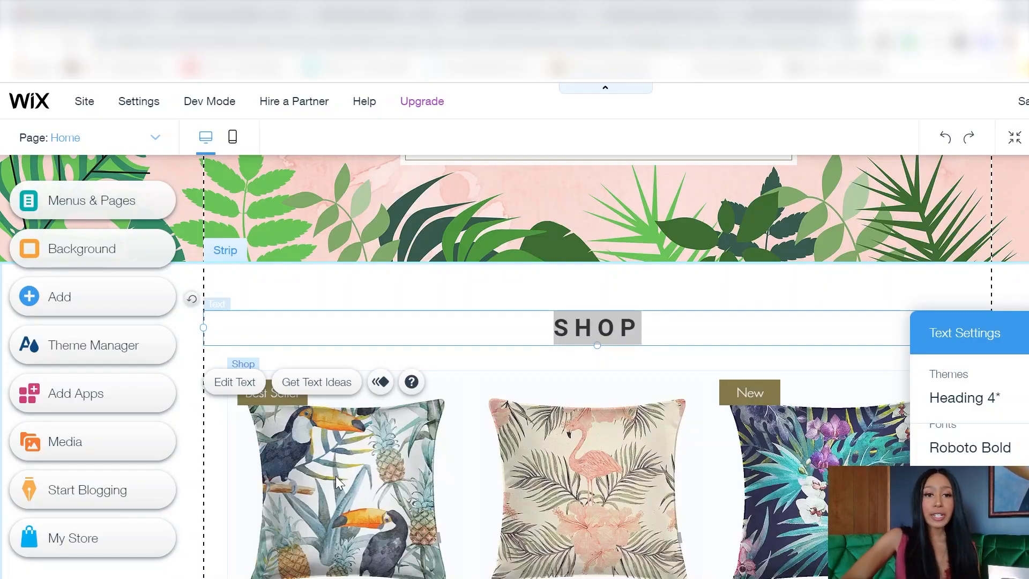
{"action": "left_click", "coordinate": [337, 479]}
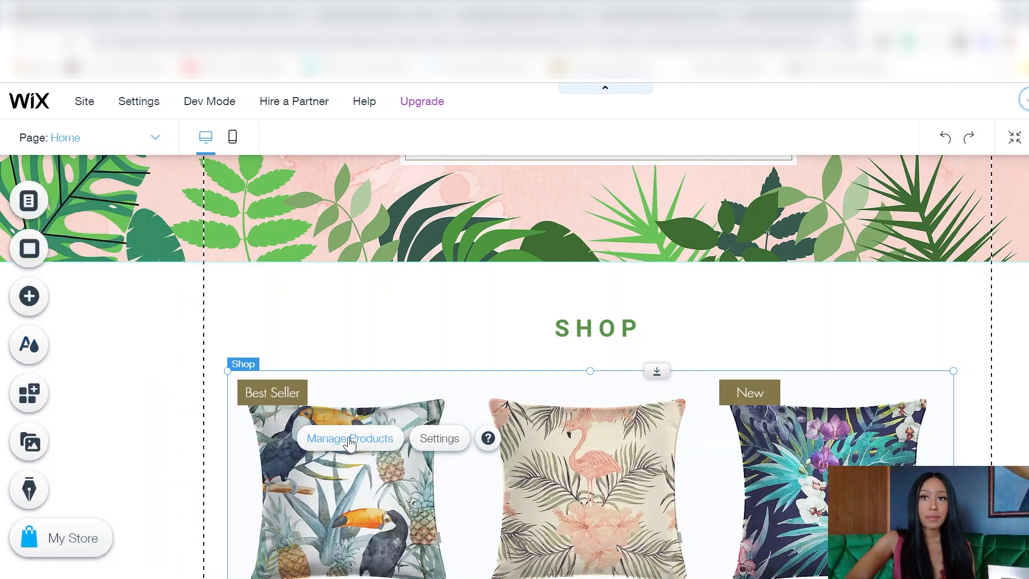
Step: From the Shop gallery's Manage Products, add a new Digital File product
{"action": "left_click", "coordinate": [349, 440]}
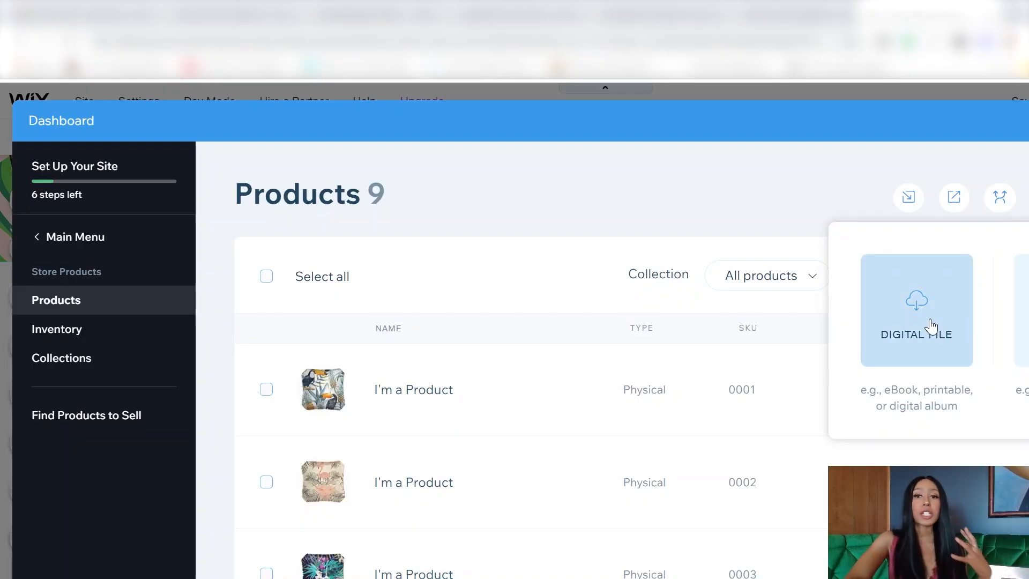
{"action": "left_click", "coordinate": [931, 324]}
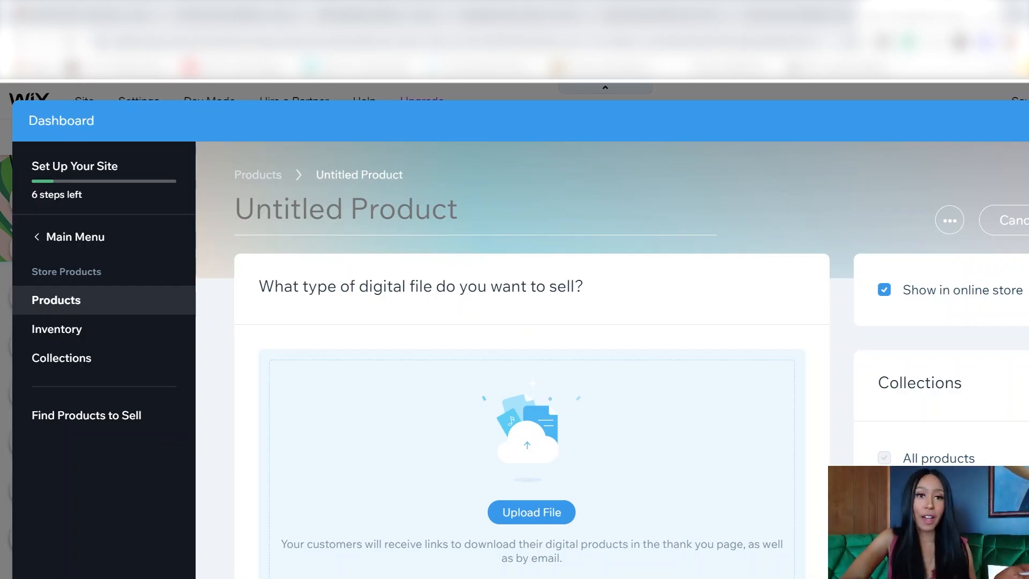
Step: Title the new product 'Passive Side Hustle Guide'
{"action": "type", "text": "sIS"}
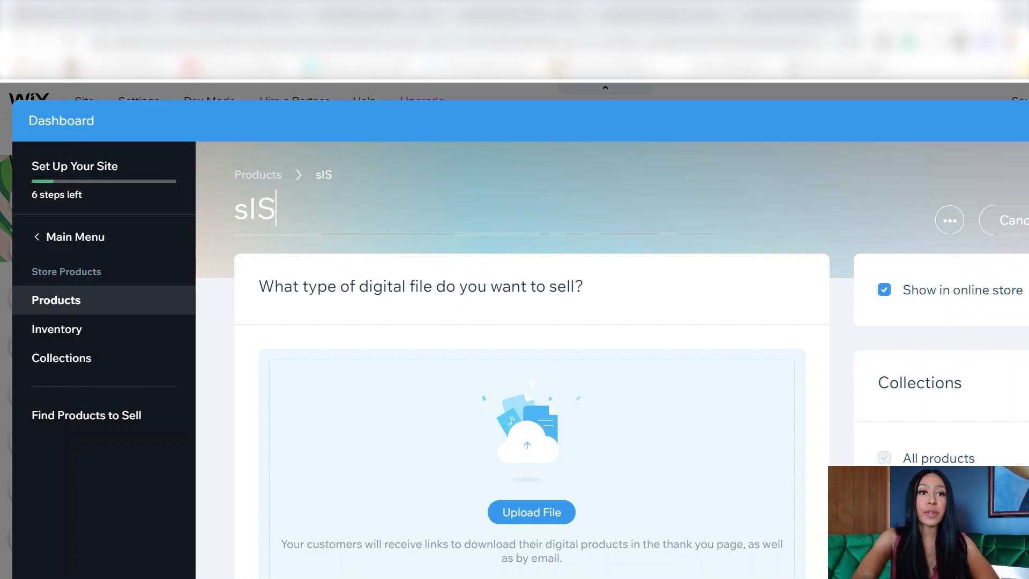
{"action": "key", "text": "BackSpace"}
{"action": "key", "text": "BackSpace"}
{"action": "key", "text": "BackSpace"}
{"action": "type", "text": "Passive Side Hustle Guide"}
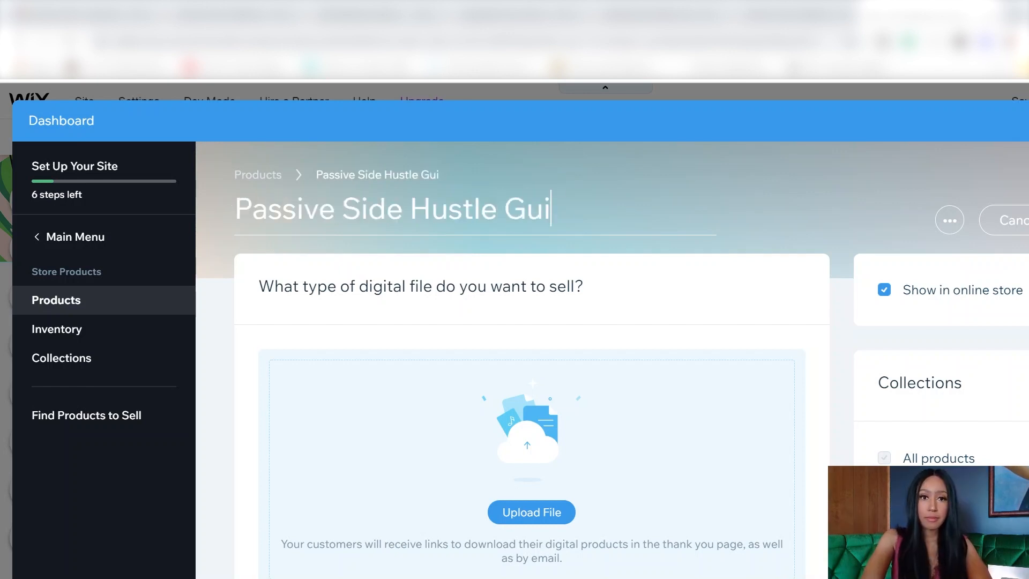
{"action": "scroll", "coordinate": [682, 423], "scroll_direction": "down", "scroll_amount": 2}
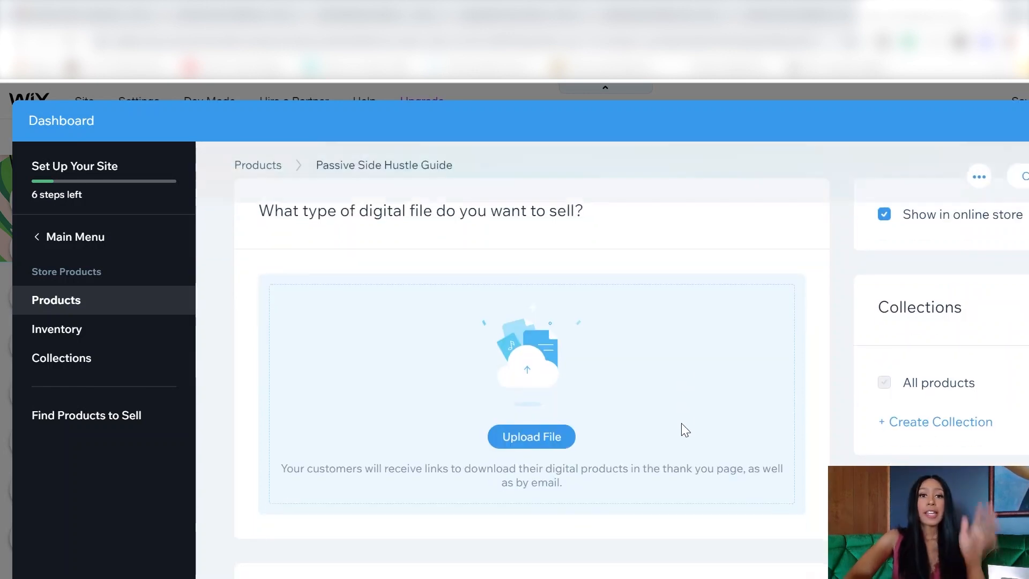
Step: Choose Document as the file type and upload the course freebie zip from the computer
{"action": "left_click", "coordinate": [537, 431]}
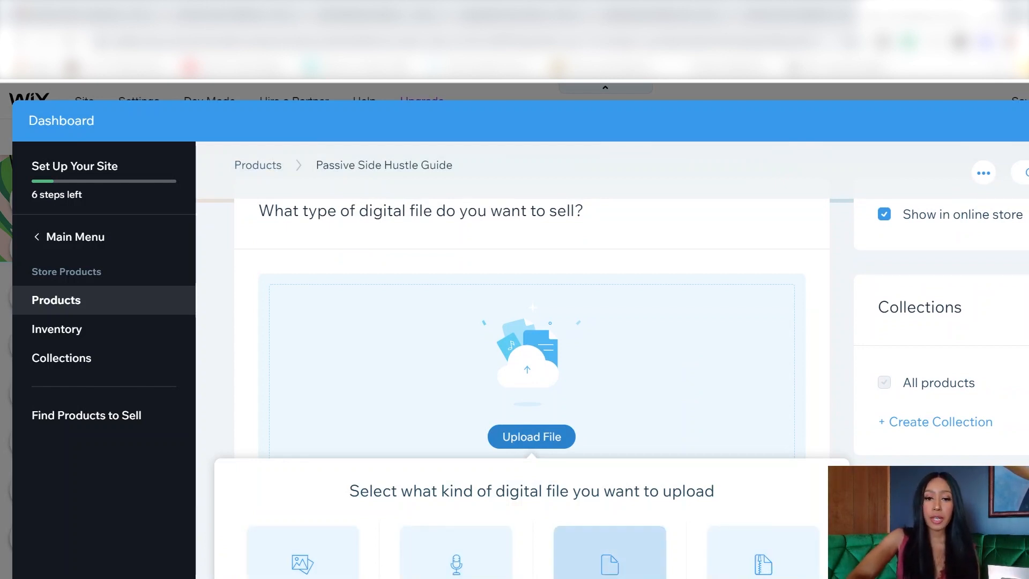
{"action": "left_click", "coordinate": [610, 566]}
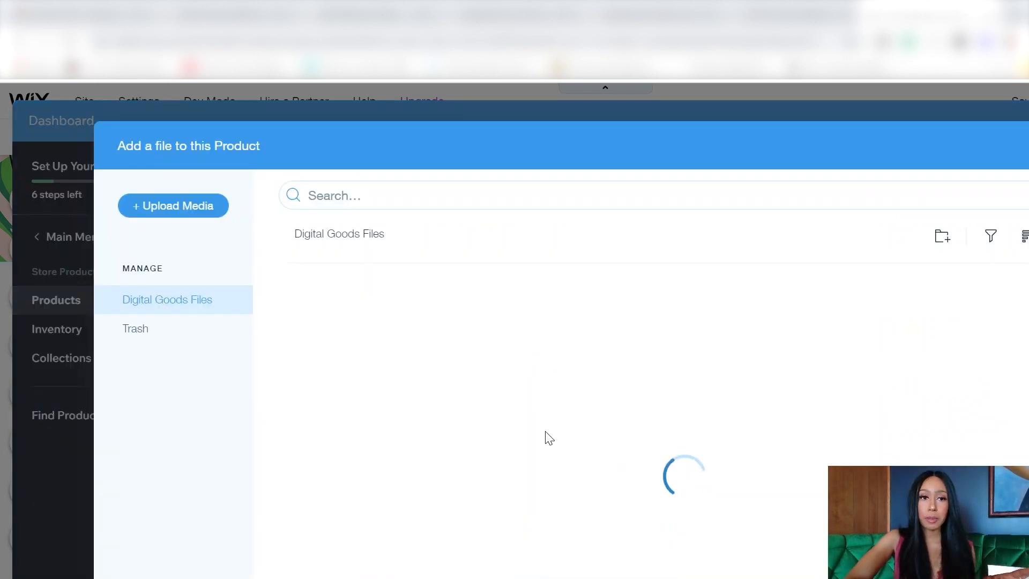
{"action": "left_click", "coordinate": [163, 206]}
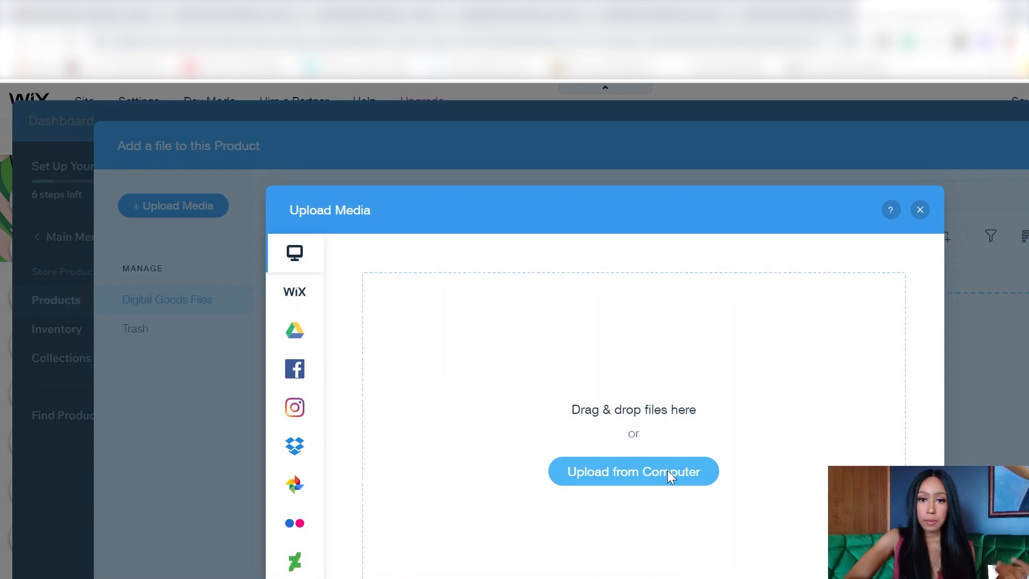
{"action": "left_click", "coordinate": [667, 472]}
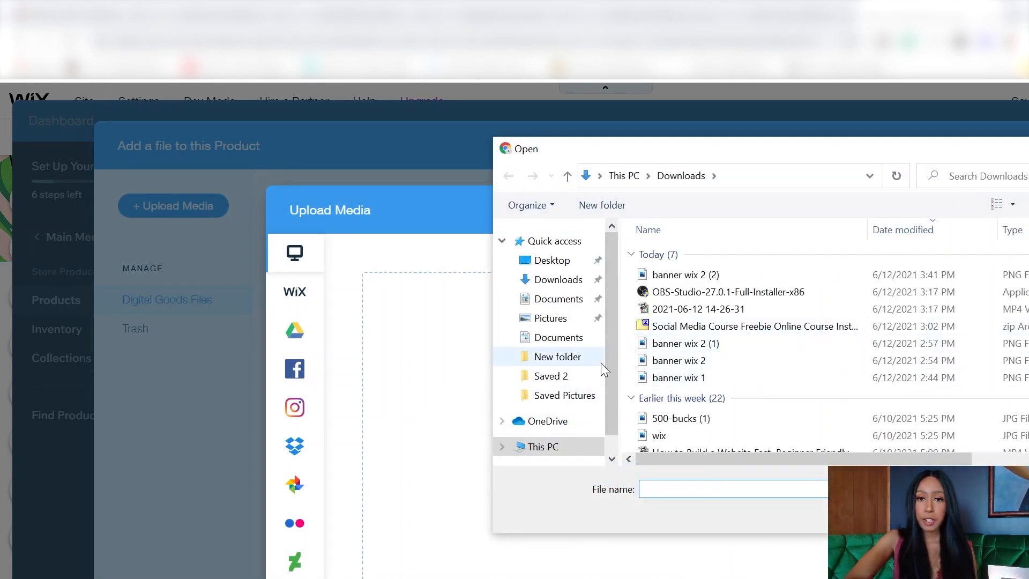
{"action": "double_click", "coordinate": [740, 328]}
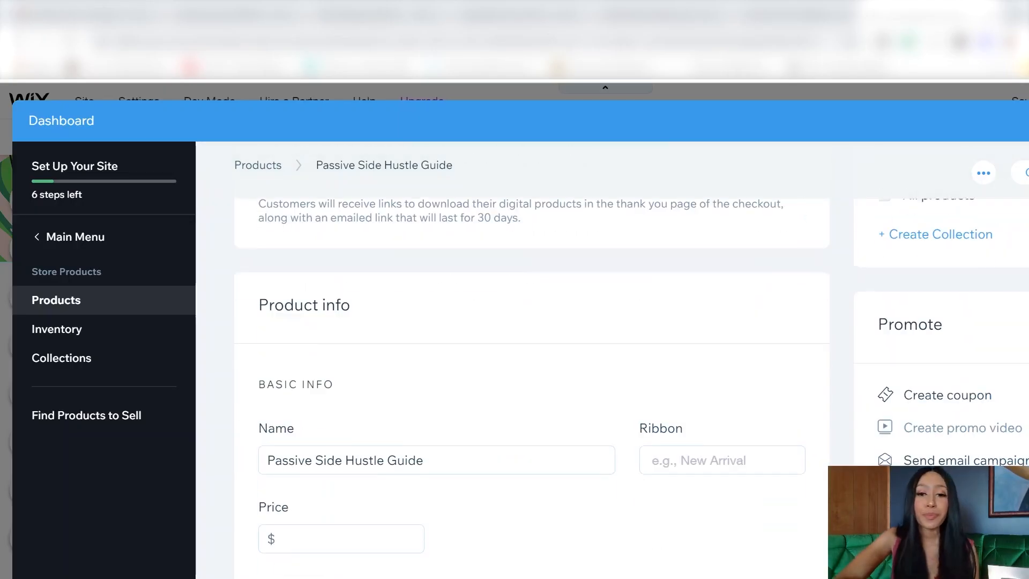
Step: Scroll down to the Passive Side Hustle Guide's Product info section
{"action": "scroll", "coordinate": [530, 332], "scroll_direction": "down", "scroll_amount": 1}
Step: Give the guide a 'New' ribbon and a price of 25
{"action": "left_click", "coordinate": [754, 435]}
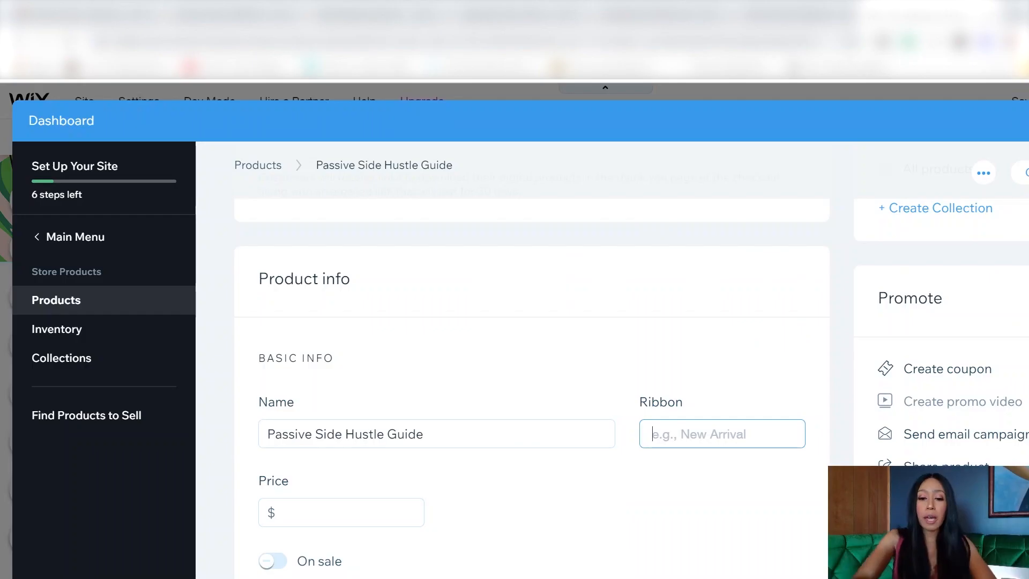
{"action": "type", "text": "New"}
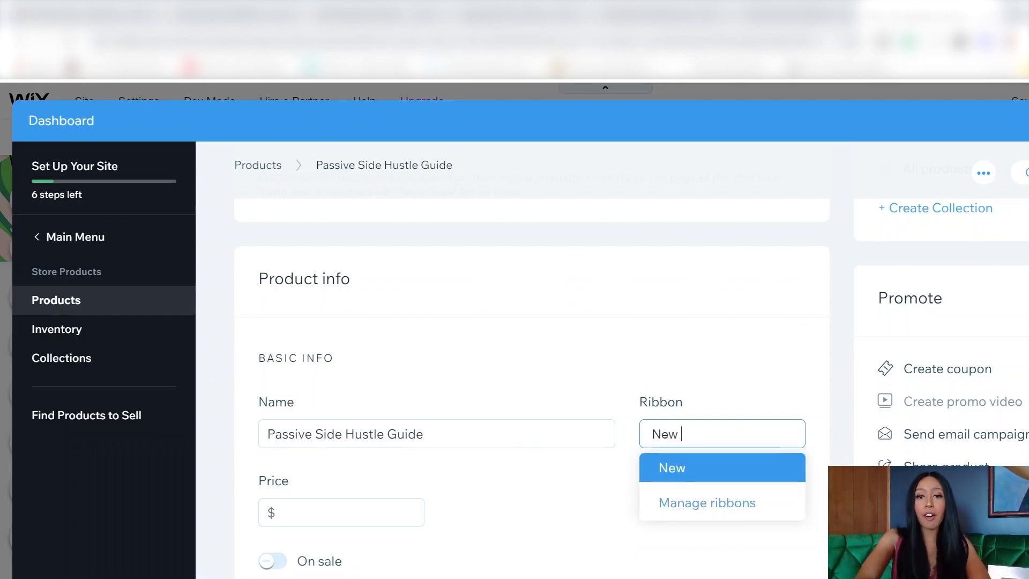
{"action": "left_click", "coordinate": [704, 475]}
{"action": "left_click", "coordinate": [342, 513]}
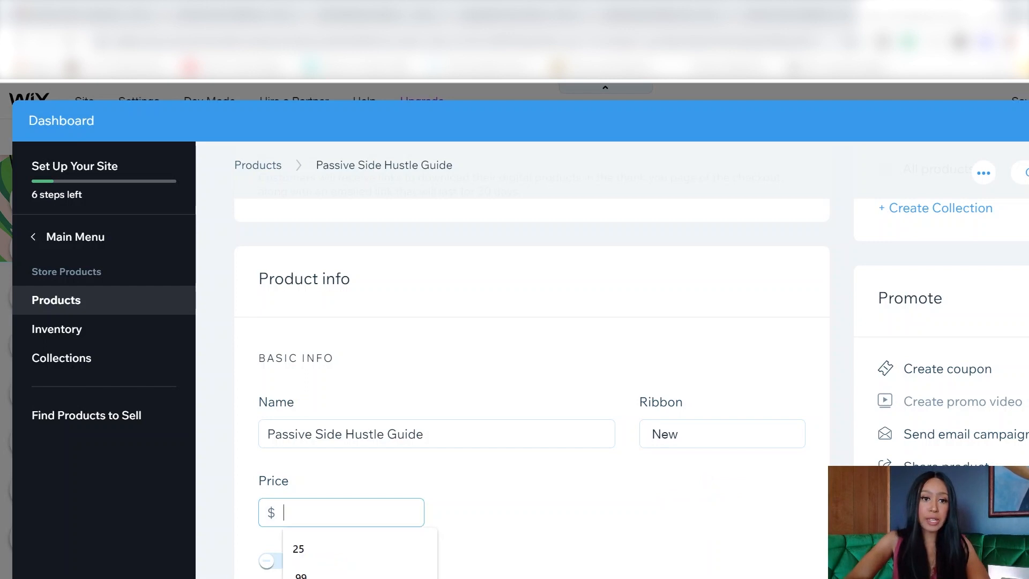
{"action": "type", "text": "25"}
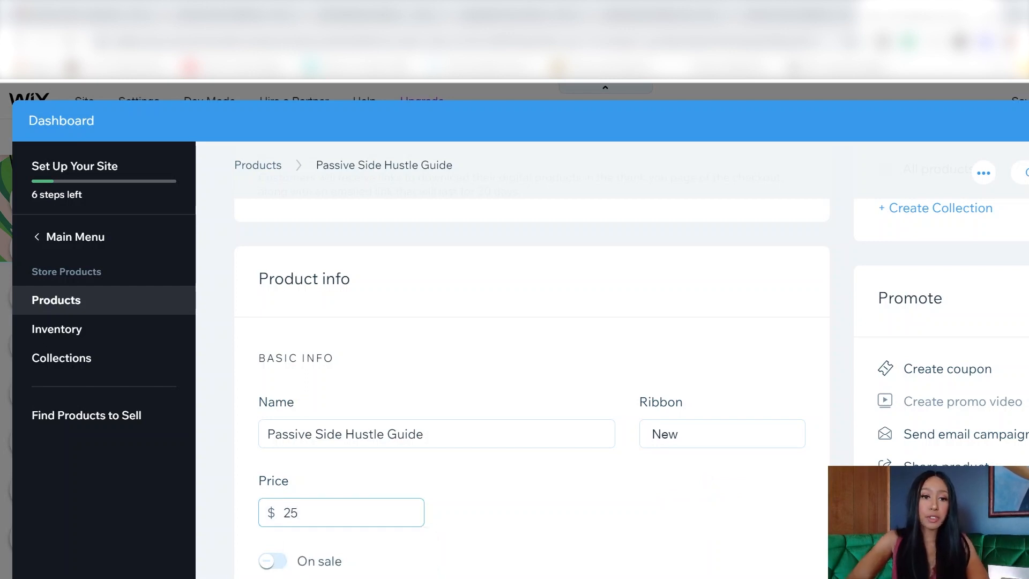
Step: Highlight the entire product description in green
{"action": "scroll", "coordinate": [497, 525], "scroll_direction": "down", "scroll_amount": 3}
{"action": "left_click", "coordinate": [497, 547]}
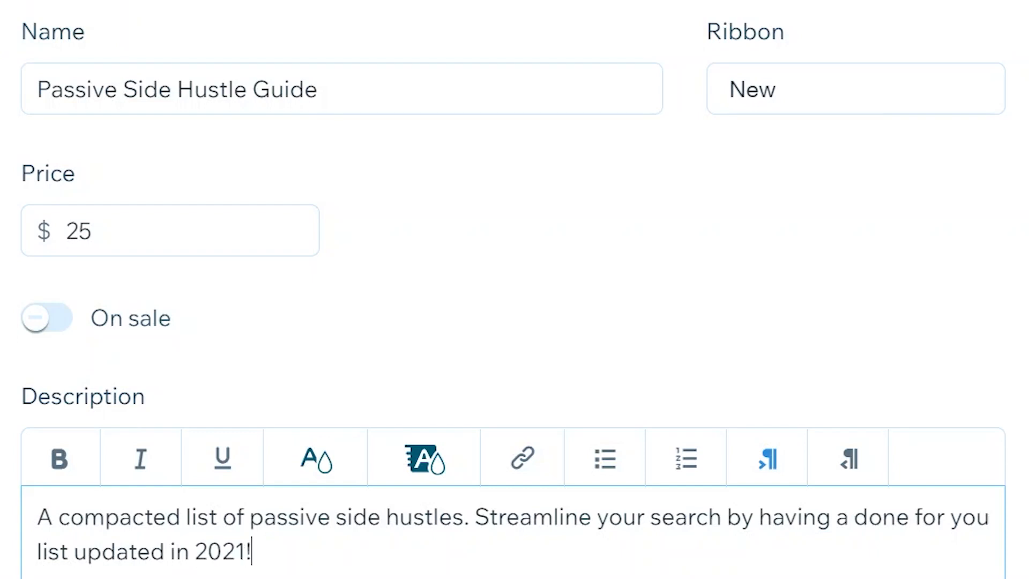
{"action": "key", "text": "ctrl+a"}
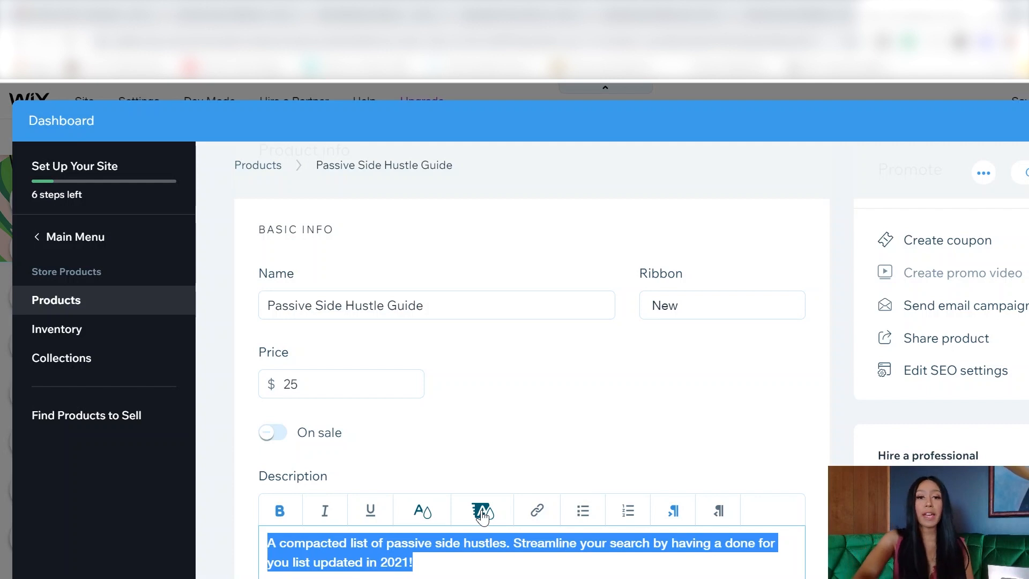
{"action": "left_click", "coordinate": [482, 513]}
{"action": "left_click", "coordinate": [435, 561]}
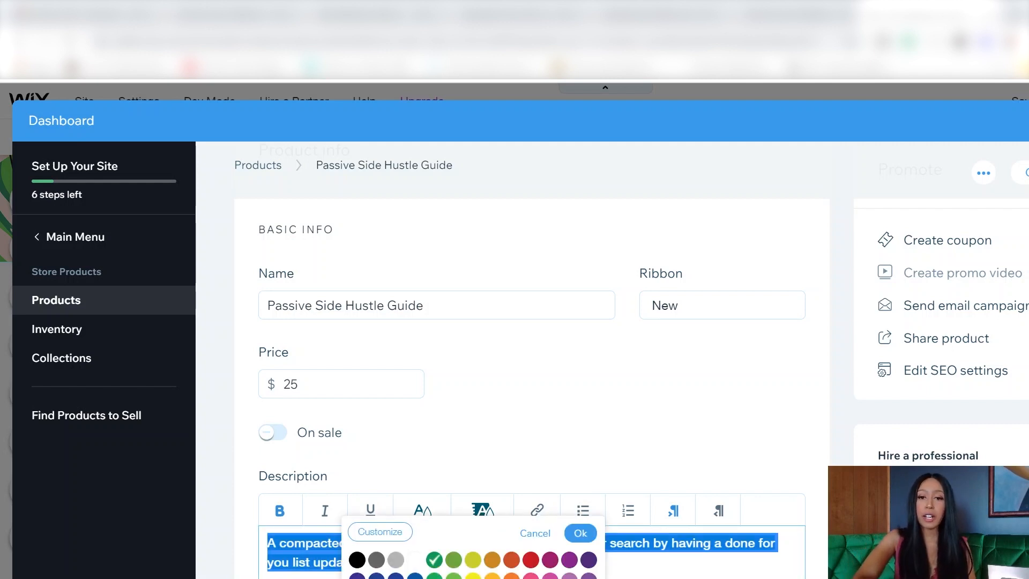
{"action": "left_click", "coordinate": [581, 534]}
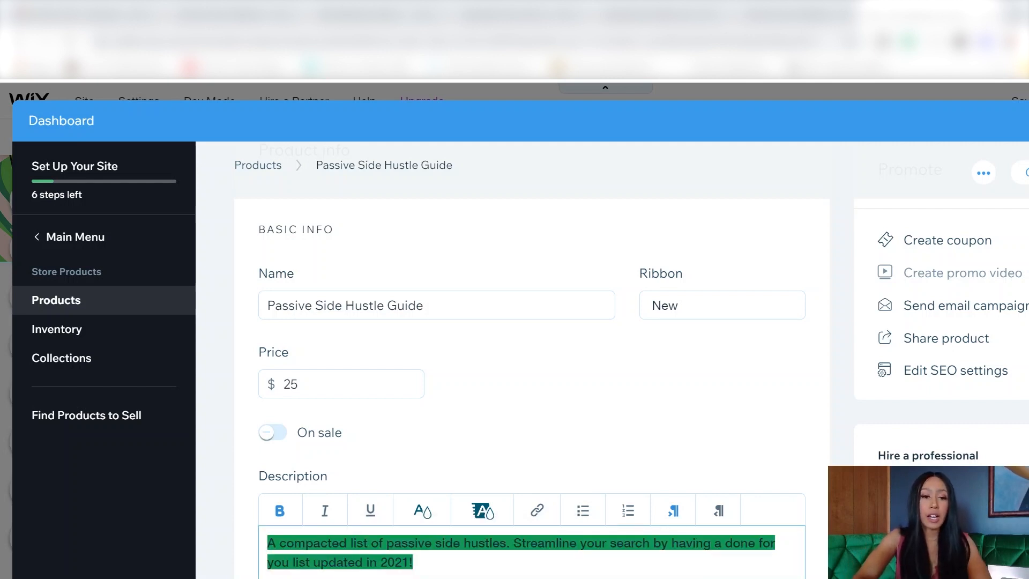
{"action": "scroll", "coordinate": [498, 574], "scroll_direction": "down", "scroll_amount": 2}
{"action": "scroll", "coordinate": [452, 522], "scroll_direction": "down", "scroll_amount": 6}
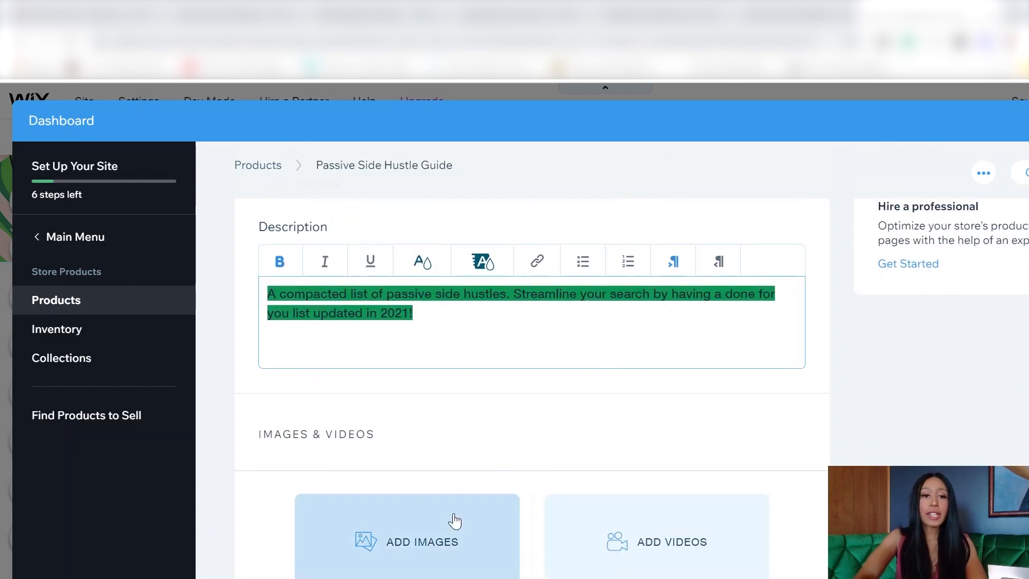
Step: Upload cover images 1.png to 6.png from Desktop > New folder to the product
{"action": "left_click", "coordinate": [409, 426]}
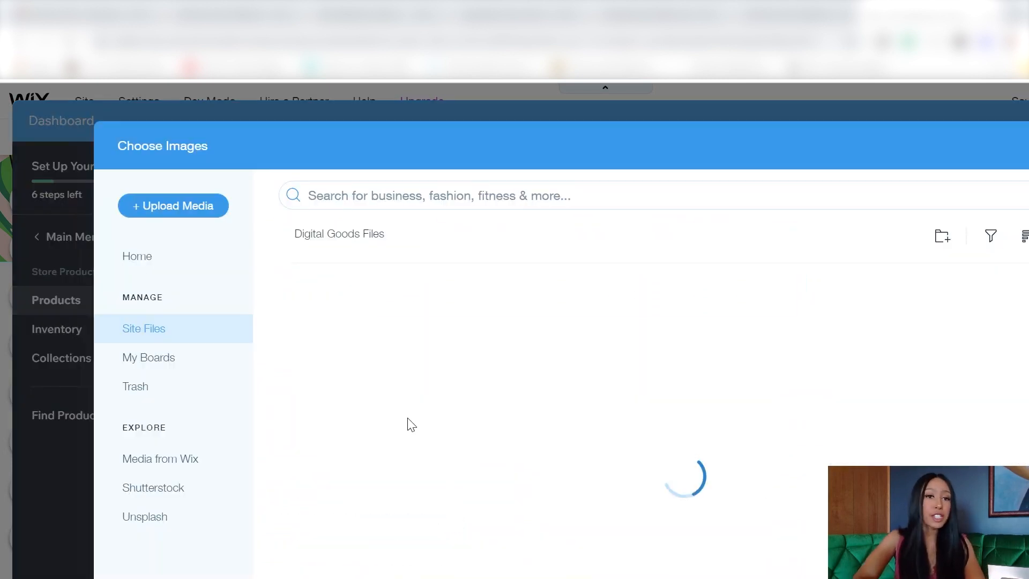
{"action": "left_click", "coordinate": [199, 205]}
{"action": "left_click", "coordinate": [655, 473]}
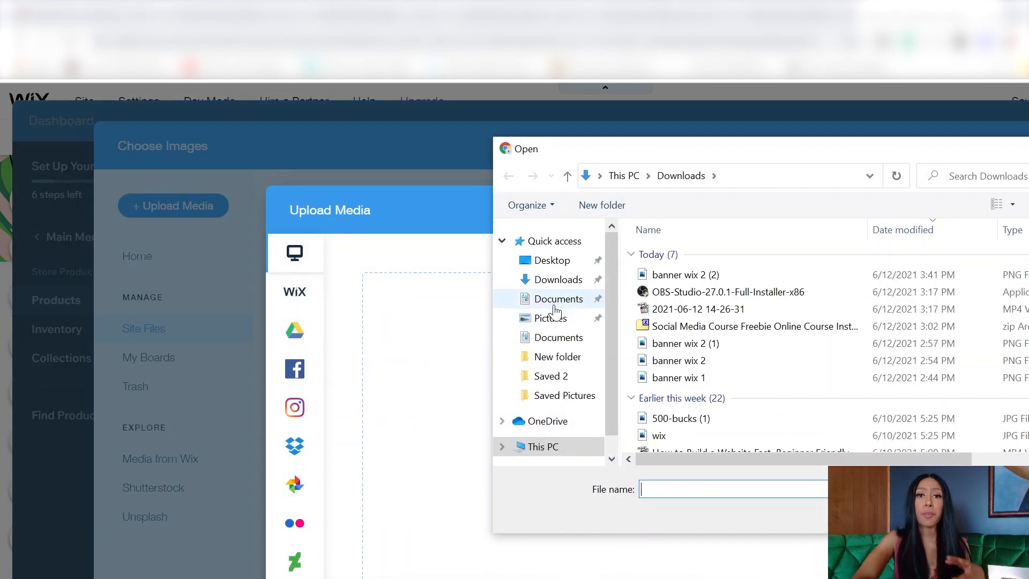
{"action": "left_click", "coordinate": [559, 360]}
{"action": "left_click", "coordinate": [649, 270]}
{"action": "left_click", "coordinate": [677, 369], "text": "shift"}
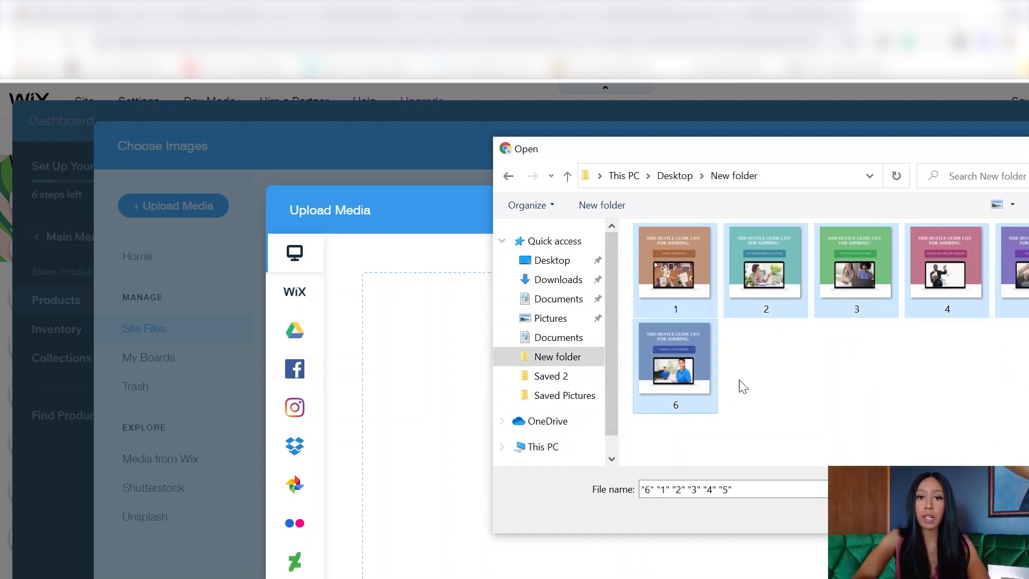
{"action": "key", "text": "Return"}
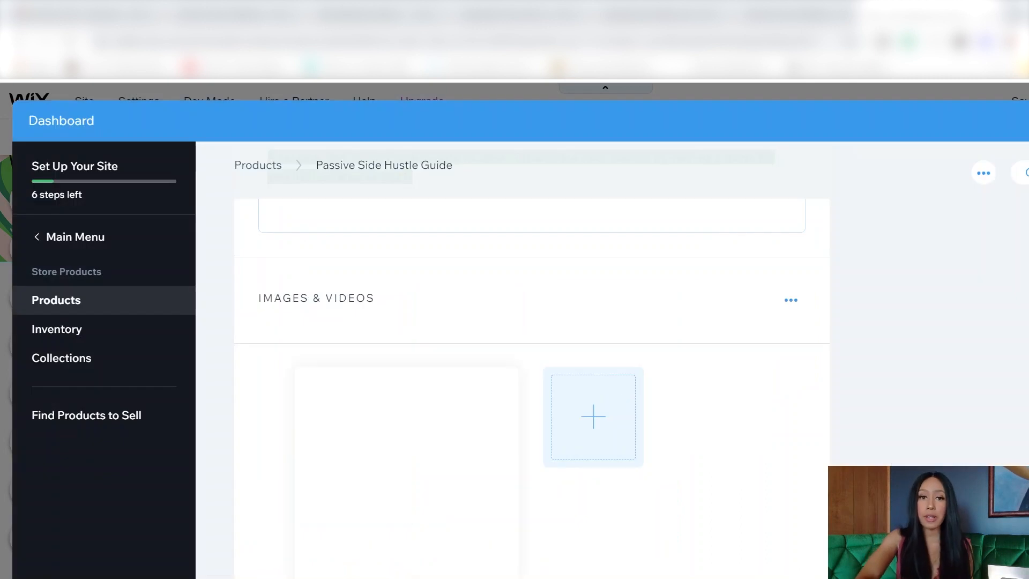
Step: Check the guide's cover image and switch Track inventory on, then back off
{"action": "scroll", "coordinate": [638, 468], "scroll_direction": "down", "scroll_amount": 1}
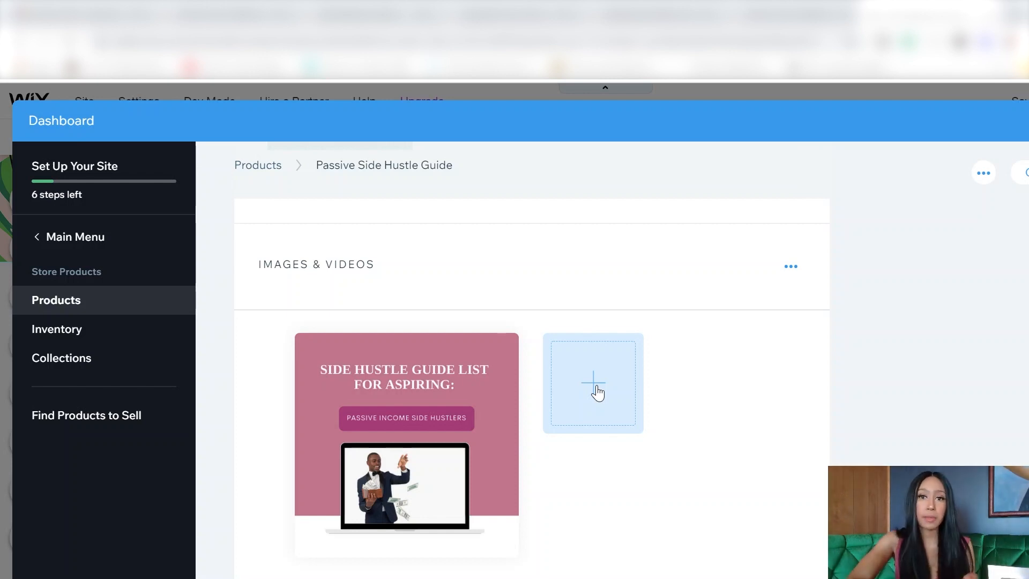
{"action": "scroll", "coordinate": [598, 393], "scroll_direction": "down", "scroll_amount": 3}
{"action": "scroll", "coordinate": [597, 393], "scroll_direction": "up", "scroll_amount": 3}
{"action": "scroll", "coordinate": [598, 393], "scroll_direction": "down", "scroll_amount": 2}
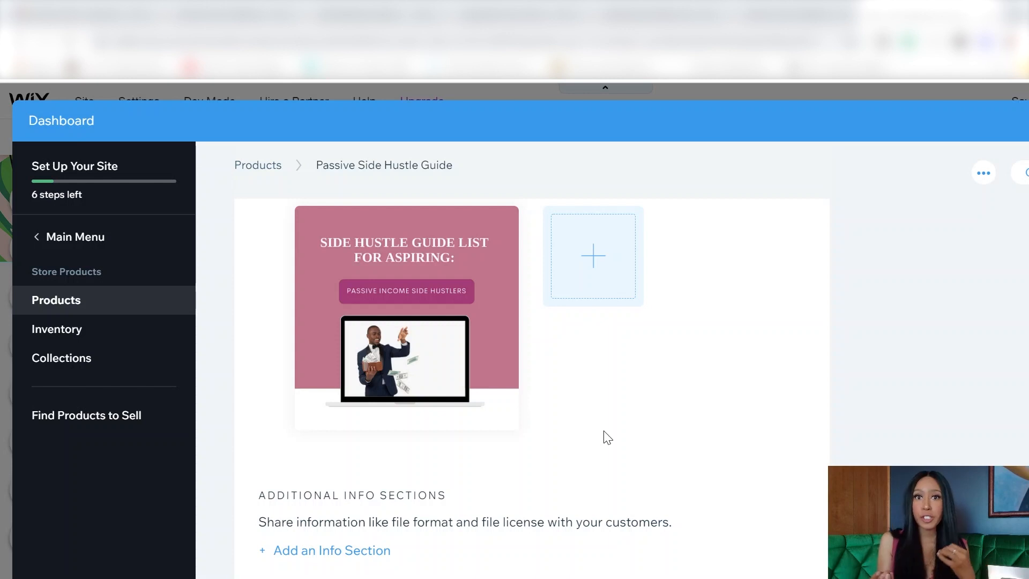
{"action": "scroll", "coordinate": [606, 437], "scroll_direction": "down", "scroll_amount": 1}
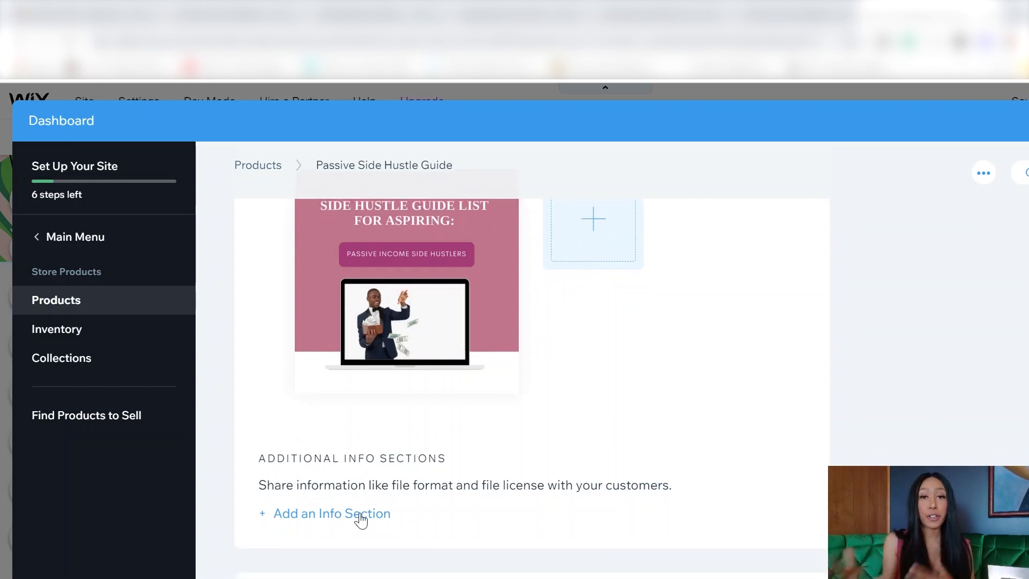
{"action": "scroll", "coordinate": [361, 519], "scroll_direction": "down", "scroll_amount": 3}
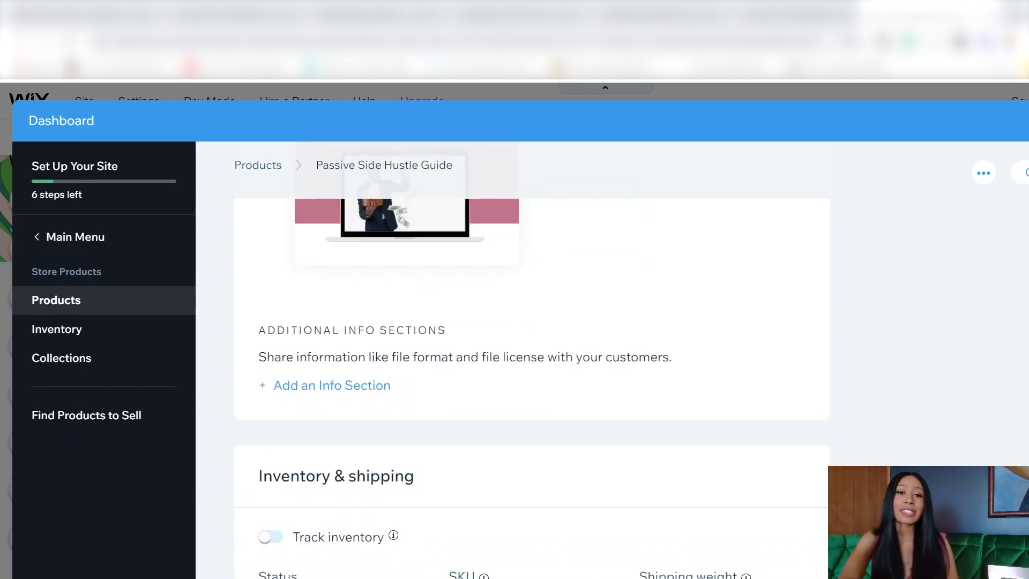
{"action": "left_click", "coordinate": [268, 538]}
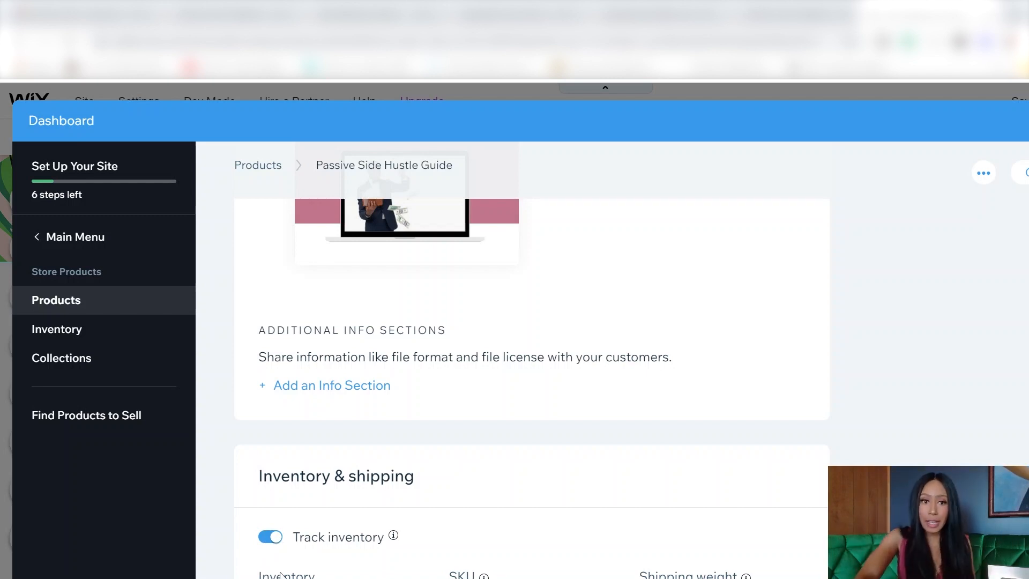
{"action": "left_click", "coordinate": [272, 540]}
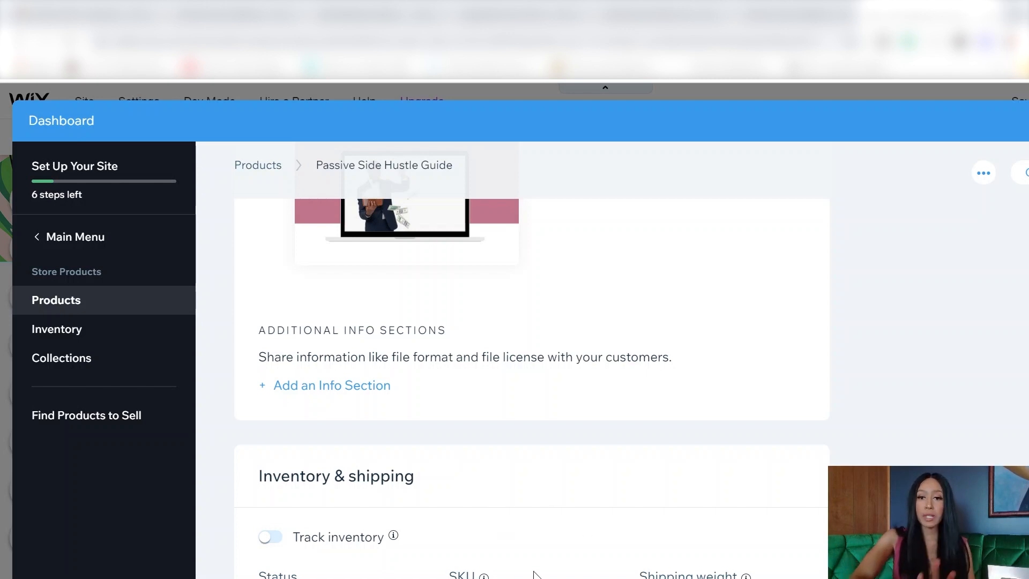
{"action": "scroll", "coordinate": [534, 572], "scroll_direction": "up", "scroll_amount": 10}
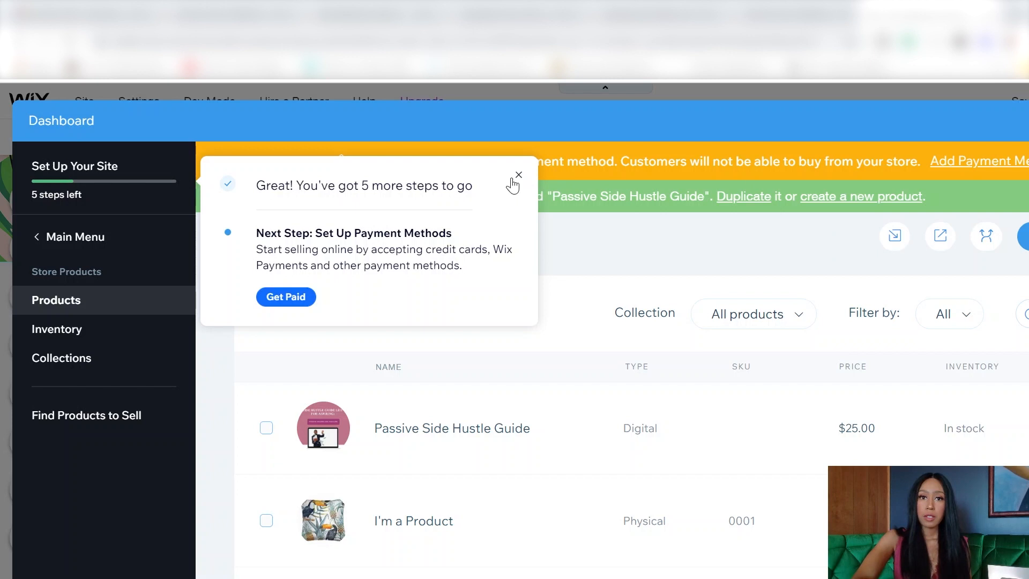
Step: Dismiss the setup popup and view the card and PayPal payment providers under Add Payment Method
{"action": "left_click", "coordinate": [519, 176]}
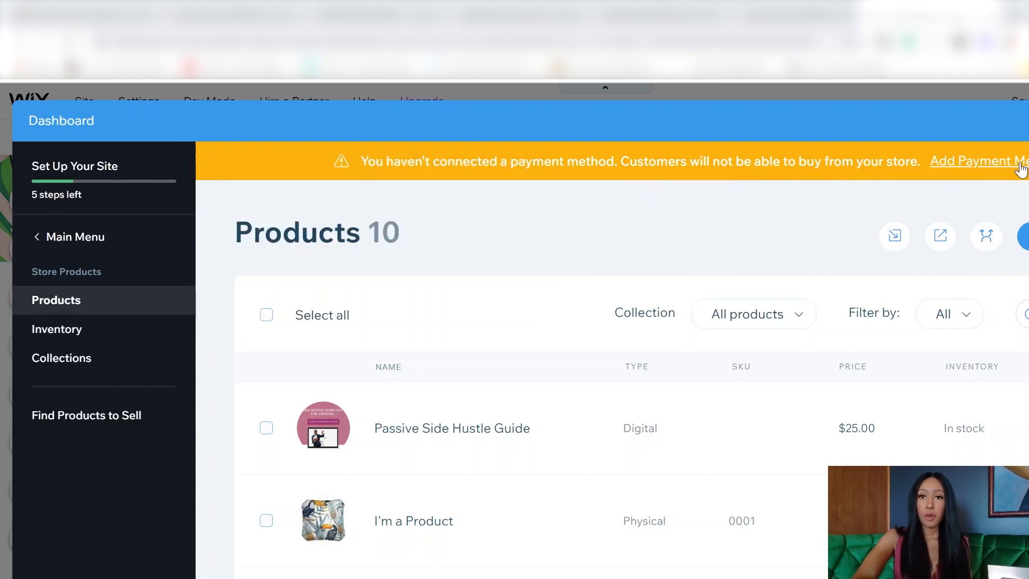
{"action": "left_click", "coordinate": [971, 167]}
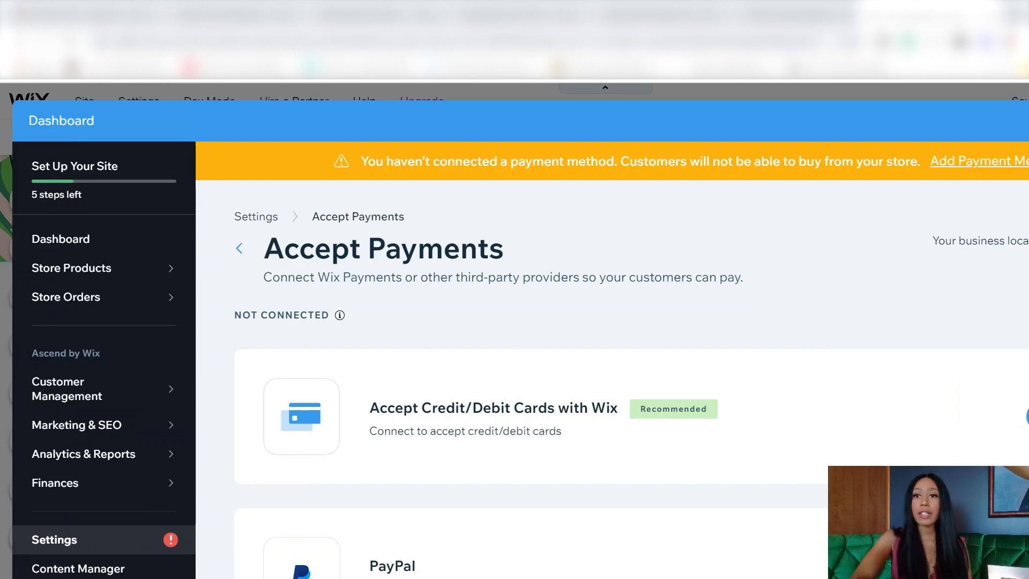
{"action": "scroll", "coordinate": [611, 375], "scroll_direction": "down", "scroll_amount": 3}
{"action": "scroll", "coordinate": [740, 489], "scroll_direction": "up", "scroll_amount": 3}
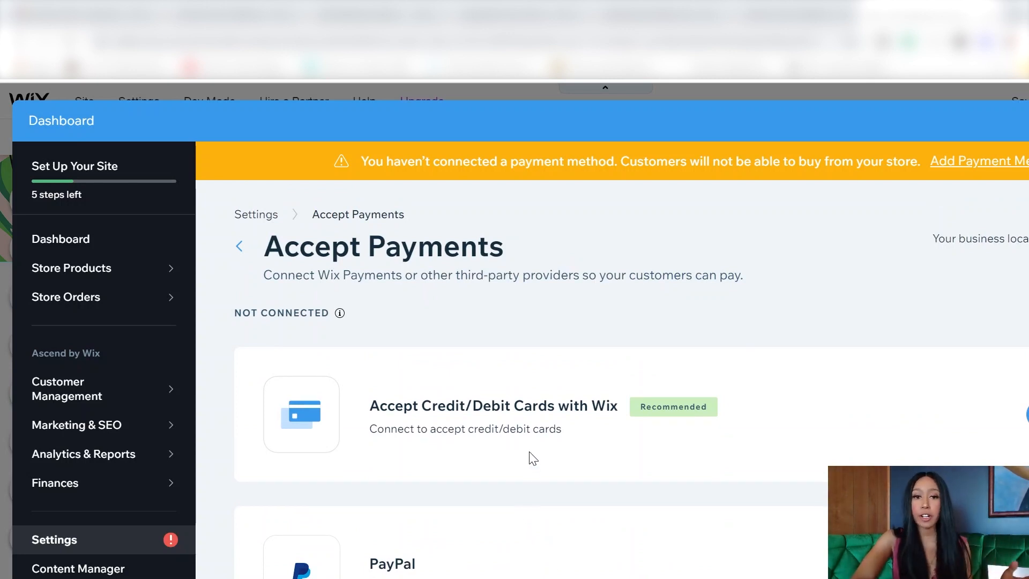
{"action": "scroll", "coordinate": [531, 458], "scroll_direction": "down", "scroll_amount": 2}
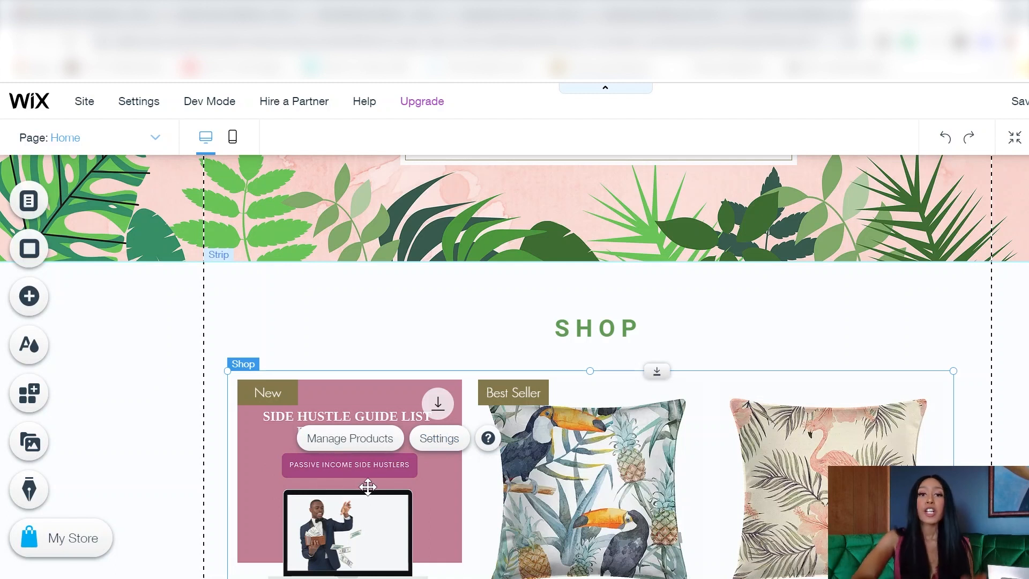
Step: Scroll the Home page shop gallery to check the six $25.00 guides above the pillows
{"action": "scroll", "coordinate": [515, 470], "scroll_direction": "down", "scroll_amount": 4}
{"action": "scroll", "coordinate": [515, 470], "scroll_direction": "up", "scroll_amount": 1}
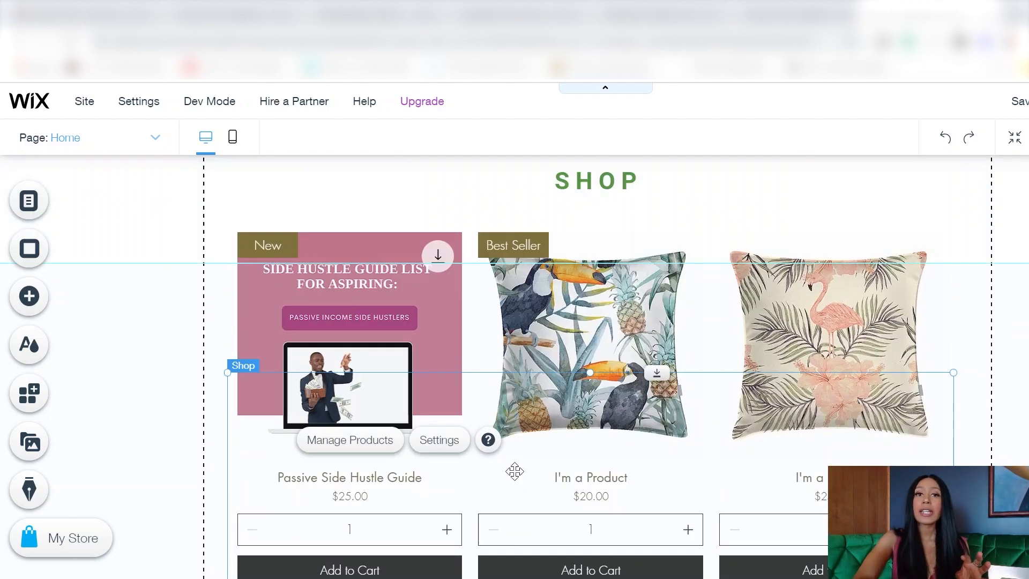
{"action": "scroll", "coordinate": [515, 471], "scroll_direction": "up", "scroll_amount": 3}
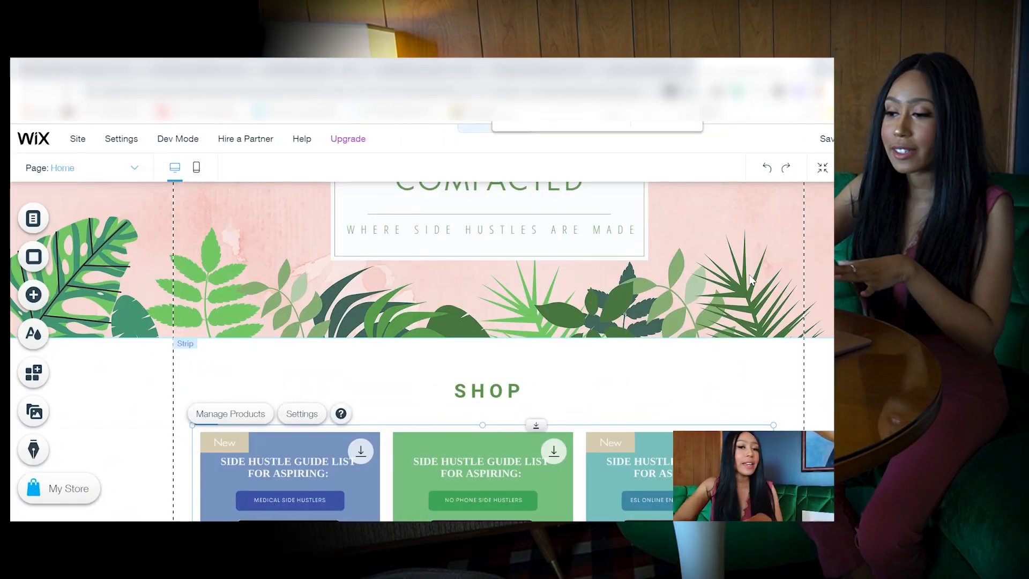
{"action": "scroll", "coordinate": [752, 279], "scroll_direction": "down", "scroll_amount": 2}
{"action": "scroll", "coordinate": [752, 278], "scroll_direction": "down", "scroll_amount": 3}
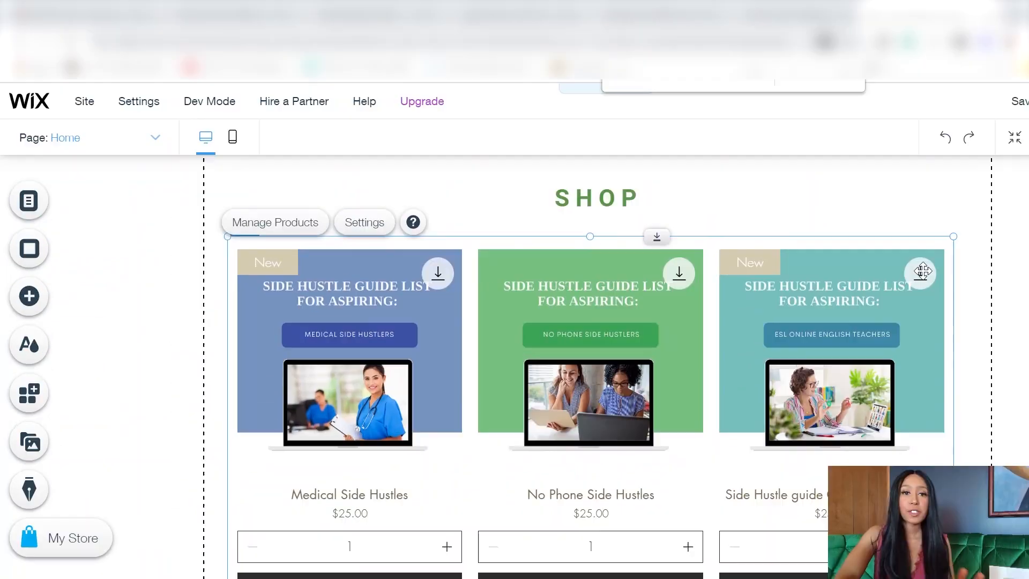
{"action": "scroll", "coordinate": [922, 271], "scroll_direction": "down", "scroll_amount": 1}
{"action": "scroll", "coordinate": [922, 271], "scroll_direction": "down", "scroll_amount": 1}
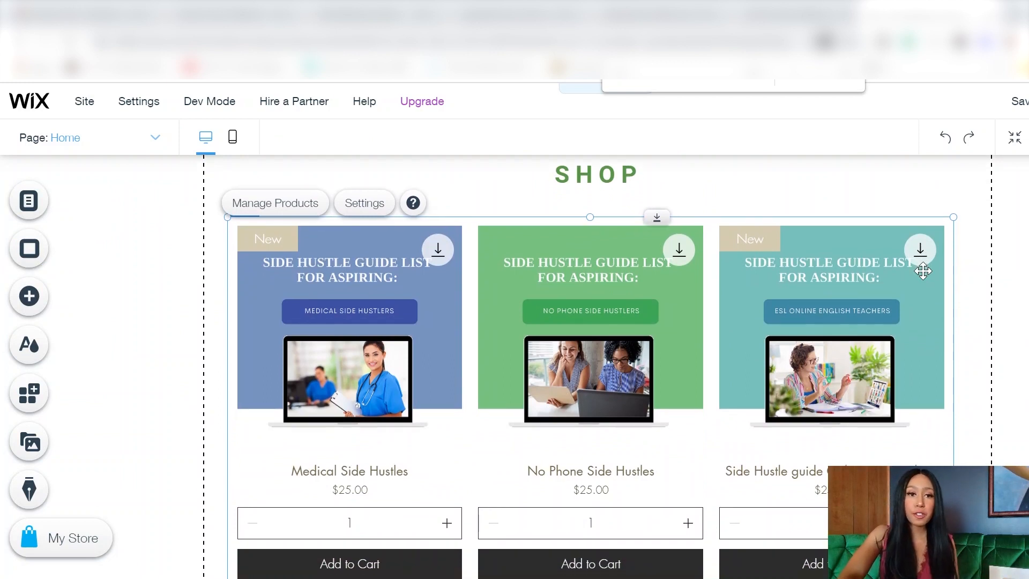
{"action": "scroll", "coordinate": [923, 271], "scroll_direction": "down", "scroll_amount": 2}
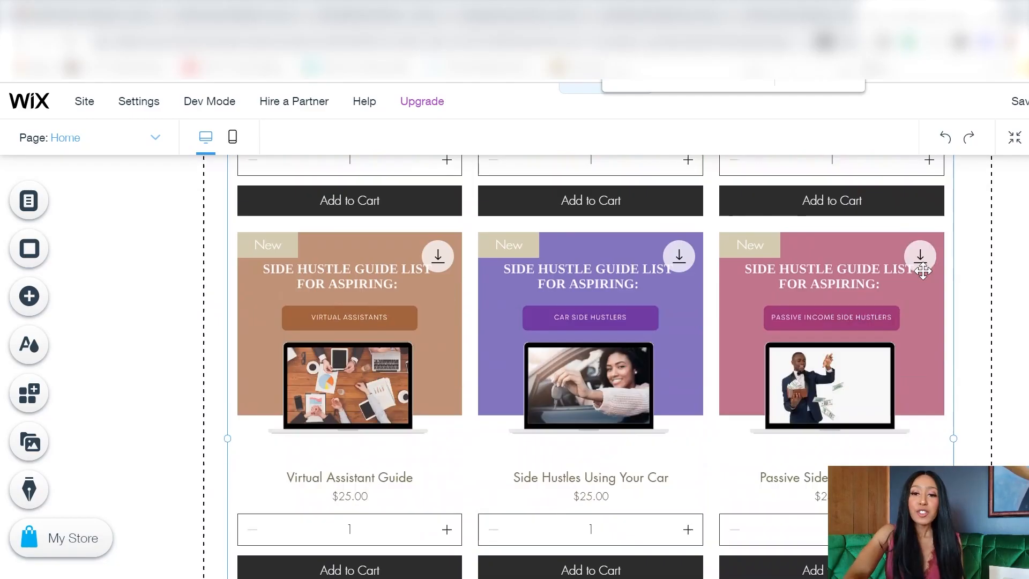
{"action": "scroll", "coordinate": [923, 272], "scroll_direction": "down", "scroll_amount": 5}
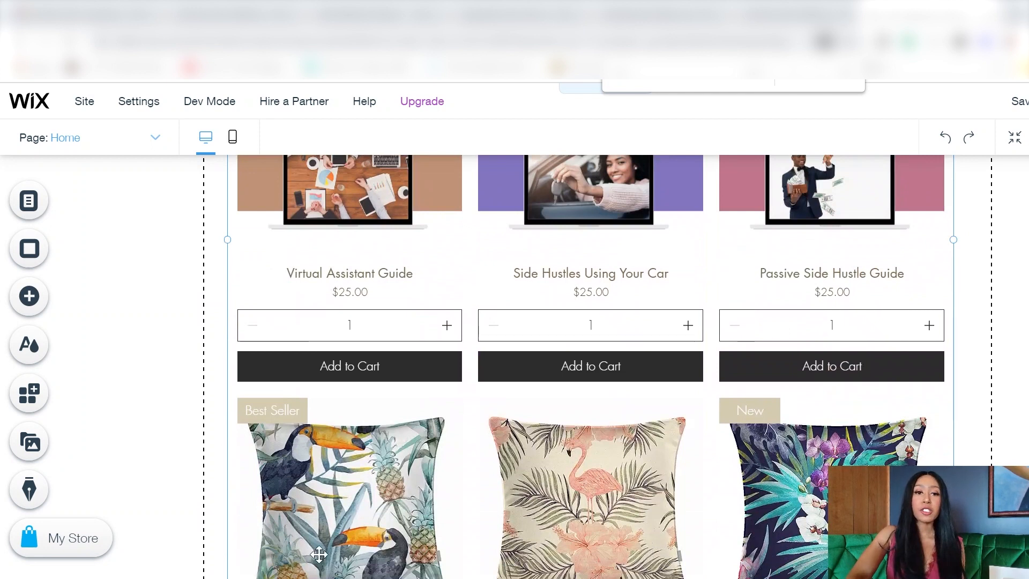
{"action": "scroll", "coordinate": [825, 534], "scroll_direction": "down", "scroll_amount": 5}
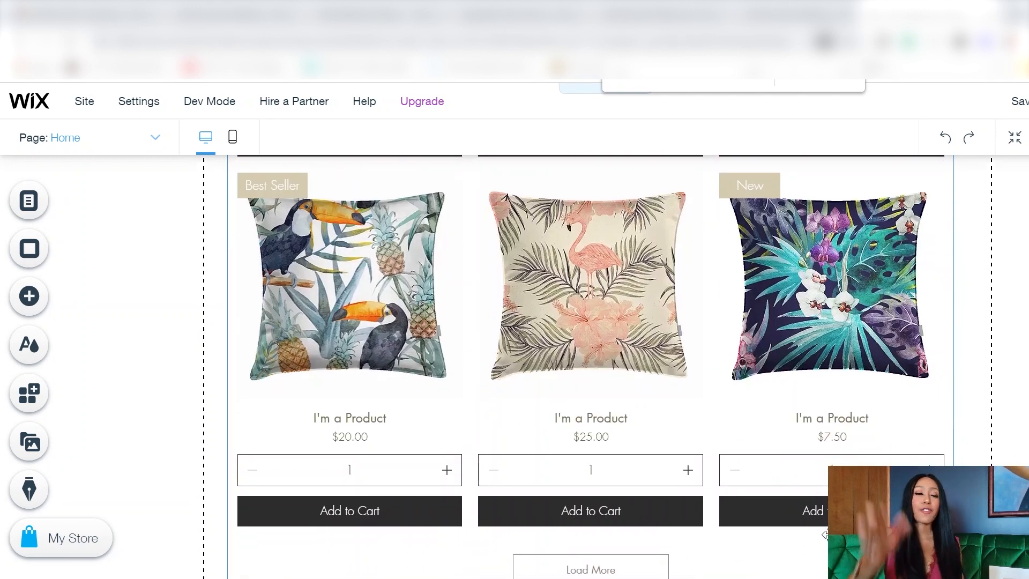
{"action": "scroll", "coordinate": [645, 388], "scroll_direction": "up", "scroll_amount": 4}
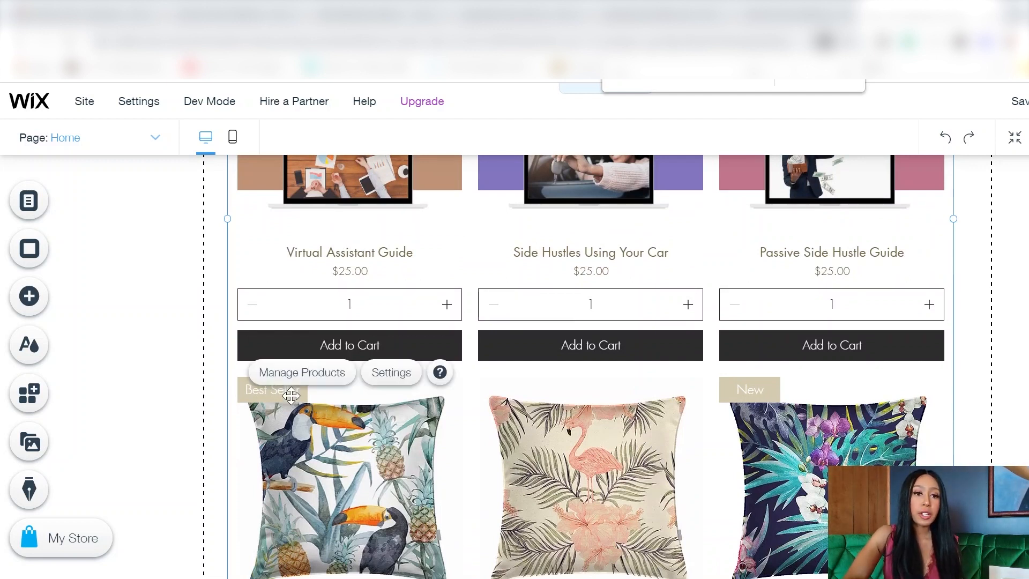
Step: Tick the seven 'I'm a Product' pillow rows in Products and confirm deleting them
{"action": "left_click", "coordinate": [292, 372]}
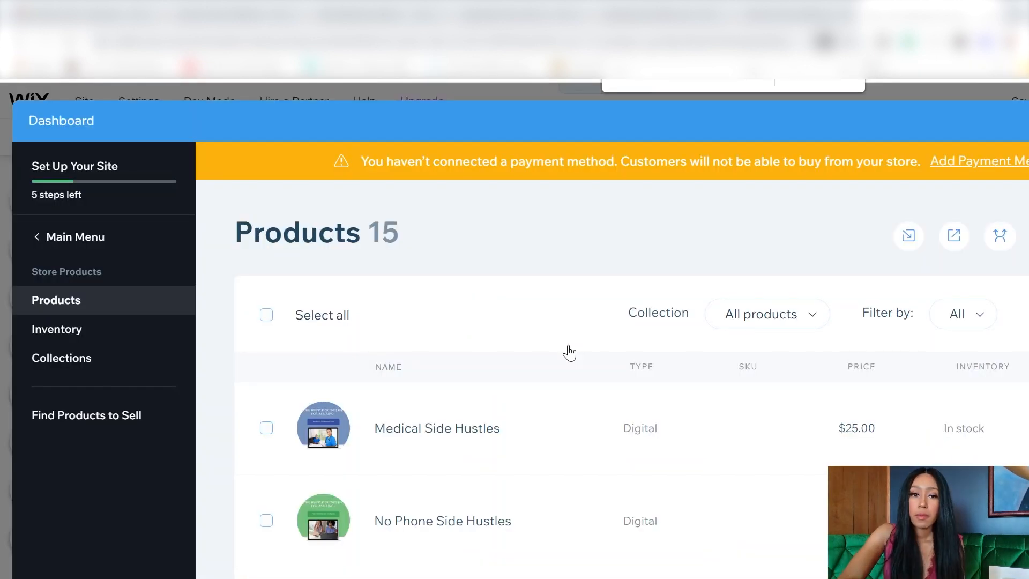
{"action": "scroll", "coordinate": [575, 505], "scroll_direction": "down", "scroll_amount": 10}
{"action": "left_click", "coordinate": [267, 461]}
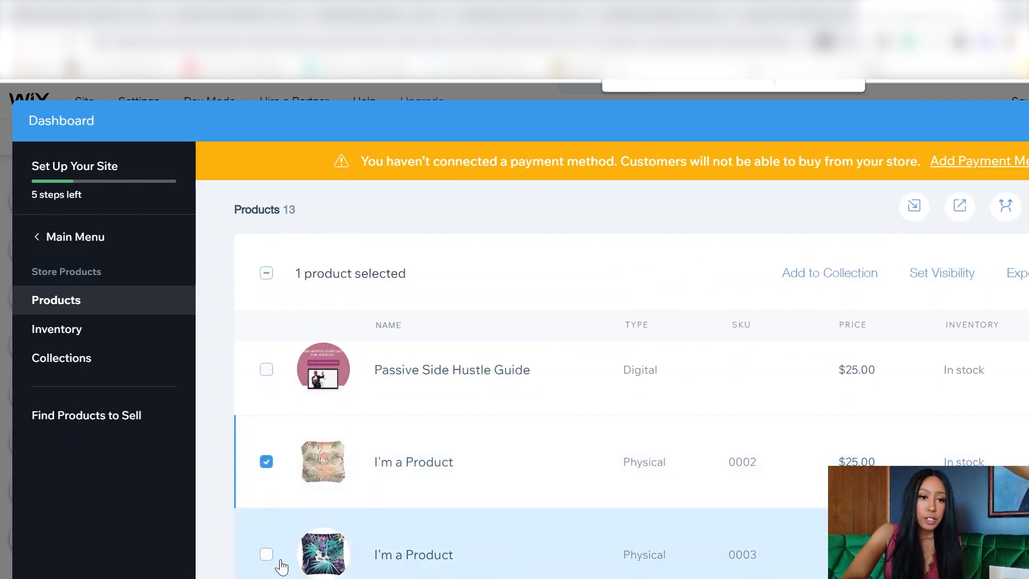
{"action": "left_click", "coordinate": [266, 554]}
{"action": "scroll", "coordinate": [268, 482], "scroll_direction": "down", "scroll_amount": 7}
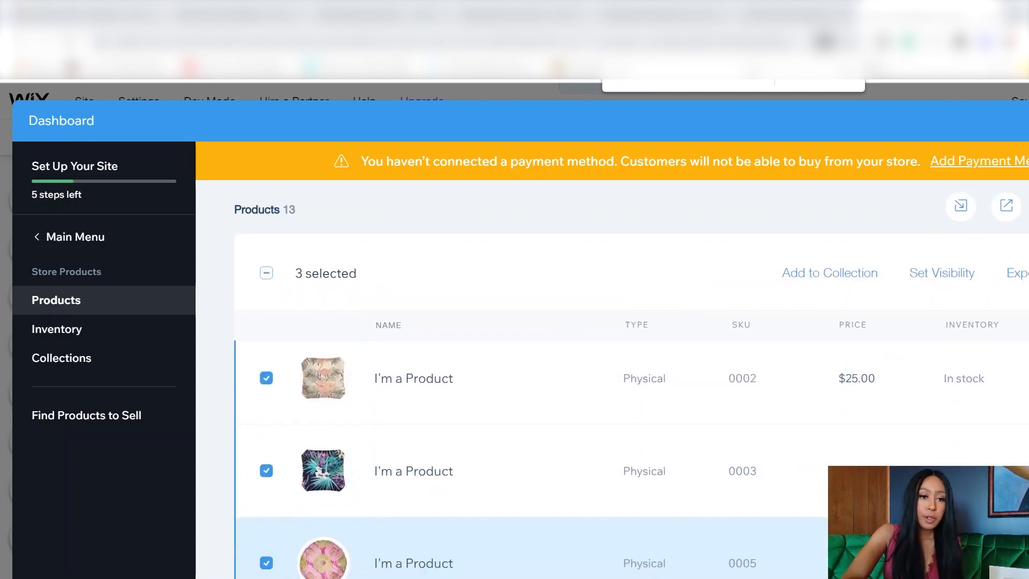
{"action": "left_click", "coordinate": [266, 444]}
{"action": "left_click", "coordinate": [267, 536]}
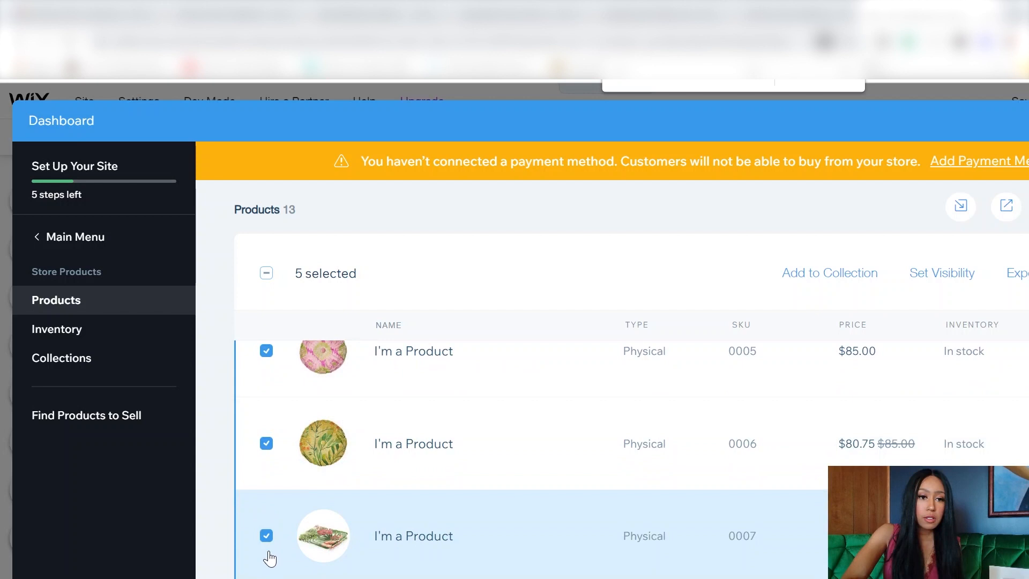
{"action": "left_click", "coordinate": [267, 578]}
{"action": "scroll", "coordinate": [268, 568], "scroll_direction": "down", "scroll_amount": 1}
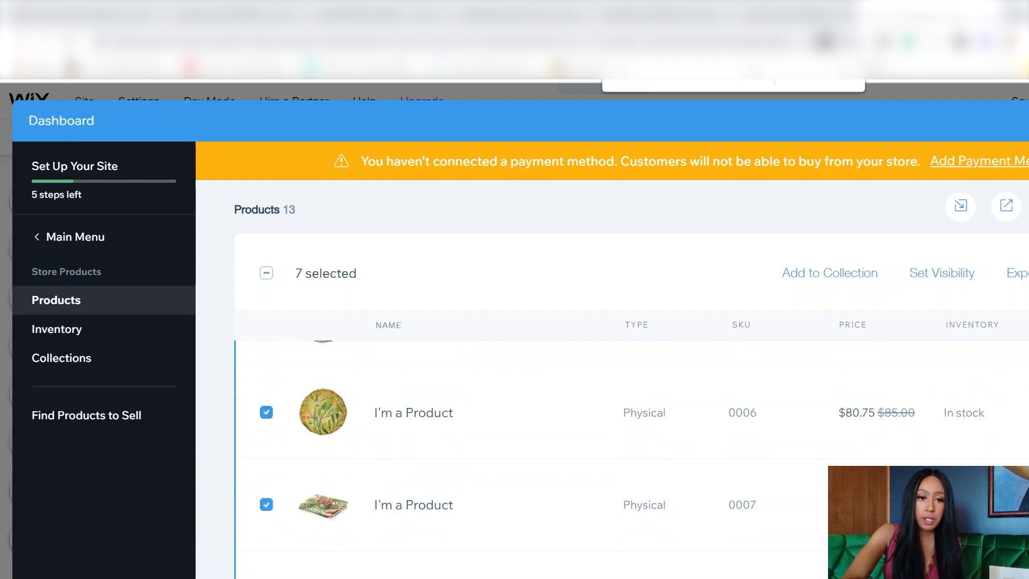
{"action": "scroll", "coordinate": [687, 483], "scroll_direction": "up", "scroll_amount": 5}
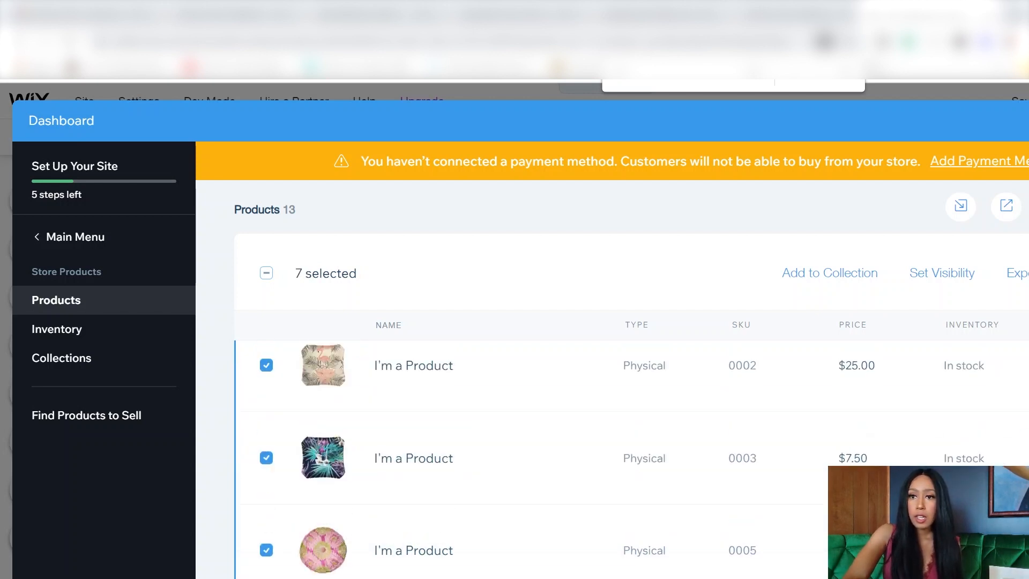
{"action": "left_click", "coordinate": [1028, 273]}
{"action": "left_click", "coordinate": [772, 547]}
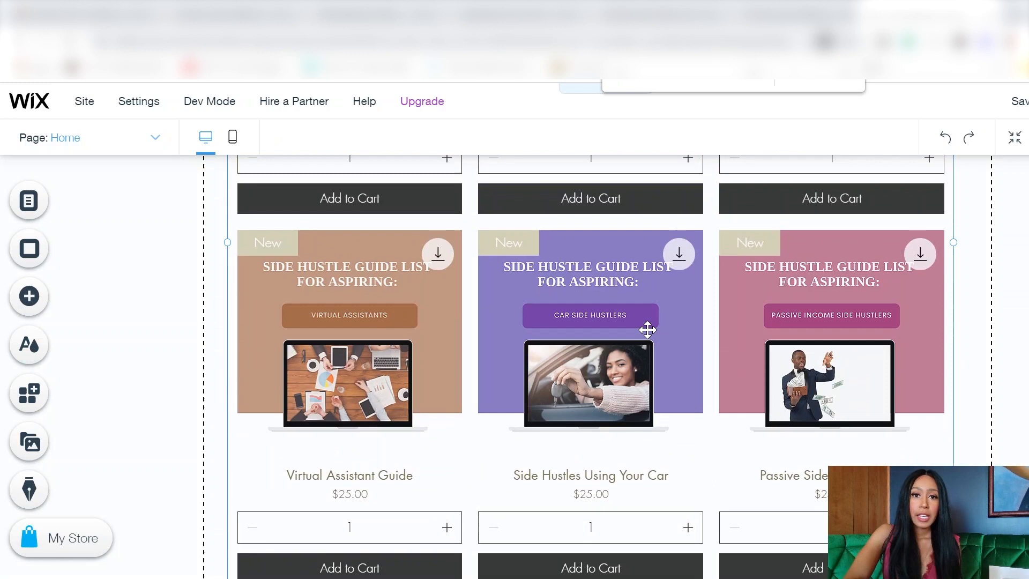
Step: Turn the shop gallery's New ribbons green and lay the guides out in 2 columns
{"action": "scroll", "coordinate": [647, 329], "scroll_direction": "up", "scroll_amount": 6}
{"action": "scroll", "coordinate": [647, 330], "scroll_direction": "down", "scroll_amount": 3}
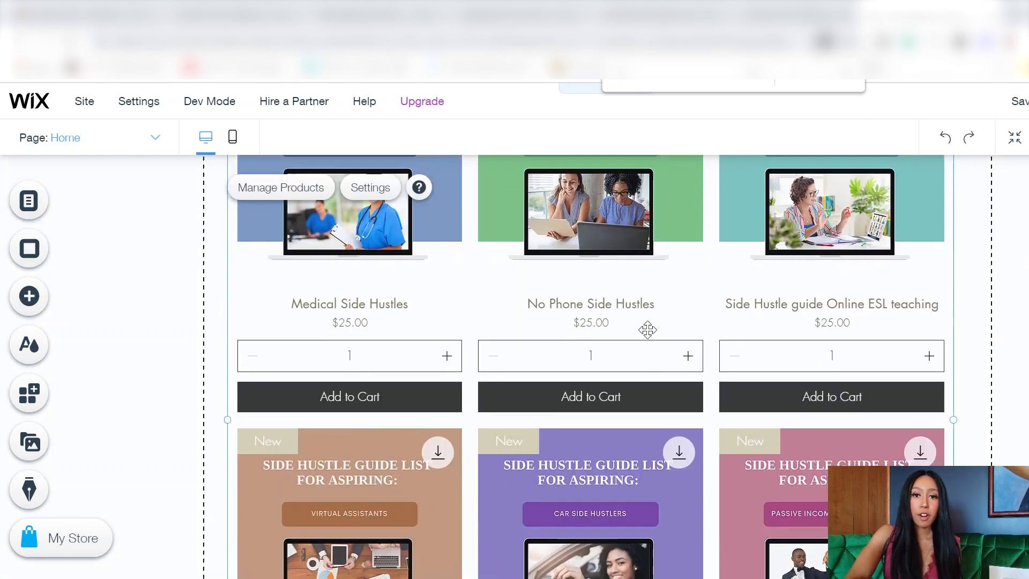
{"action": "scroll", "coordinate": [648, 330], "scroll_direction": "up", "scroll_amount": 4}
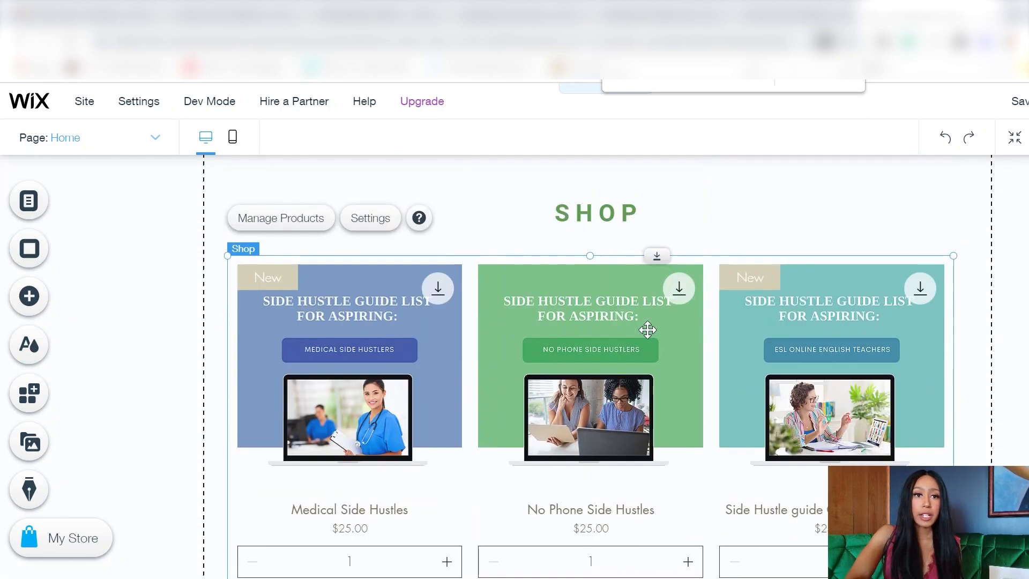
{"action": "double_click", "coordinate": [278, 280]}
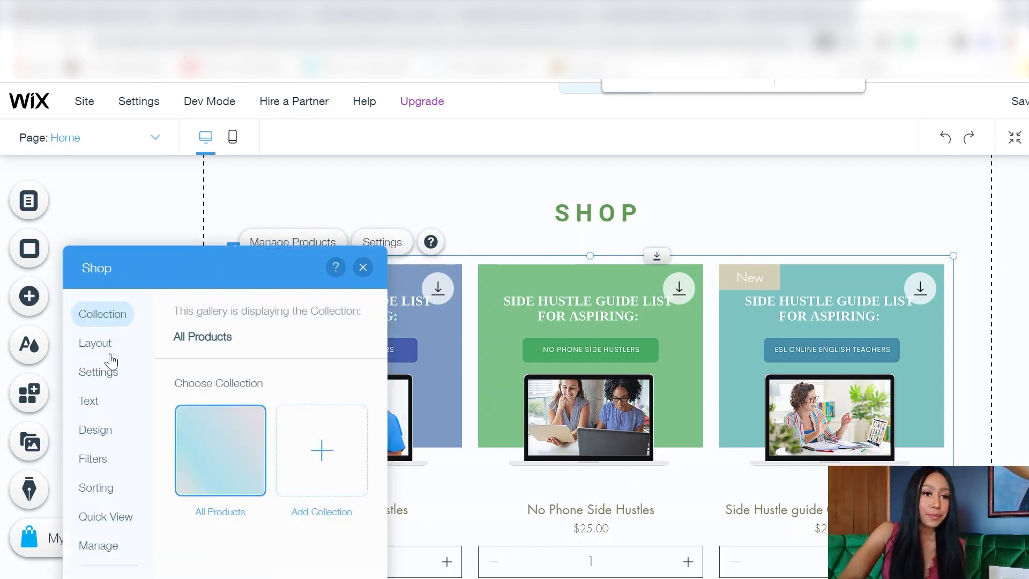
{"action": "left_click", "coordinate": [102, 424]}
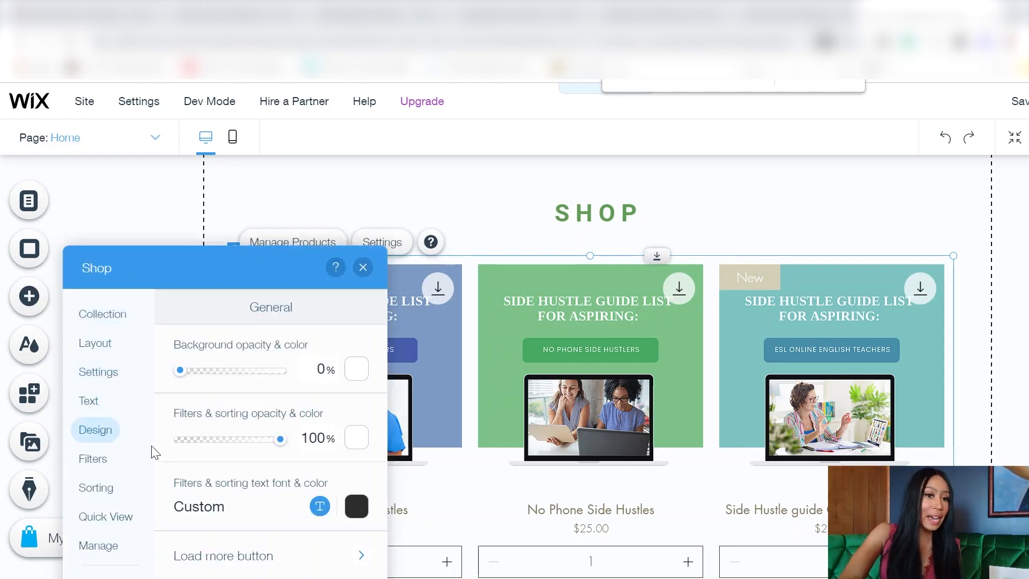
{"action": "scroll", "coordinate": [295, 476], "scroll_direction": "down", "scroll_amount": 3}
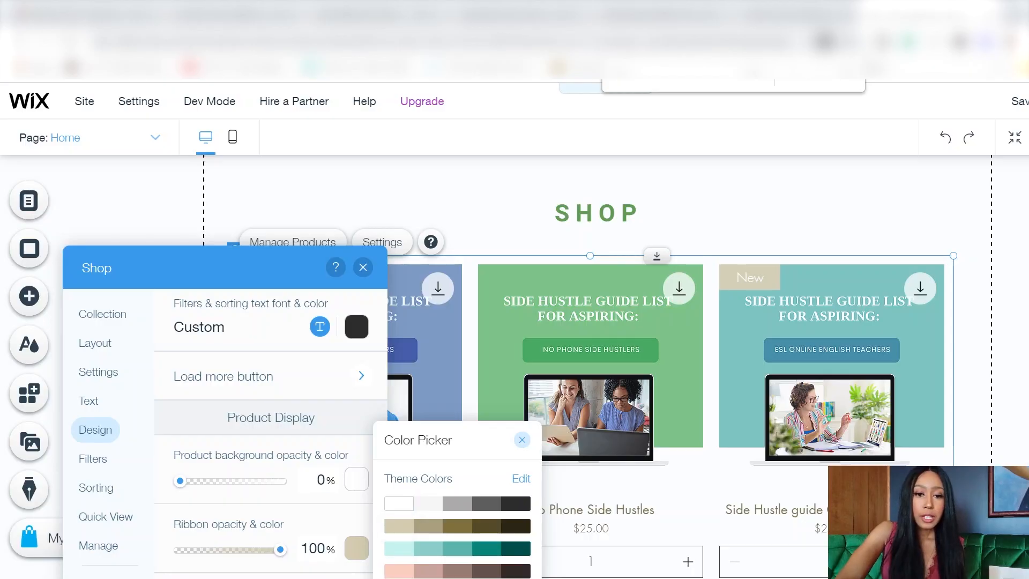
{"action": "left_click", "coordinate": [429, 578]}
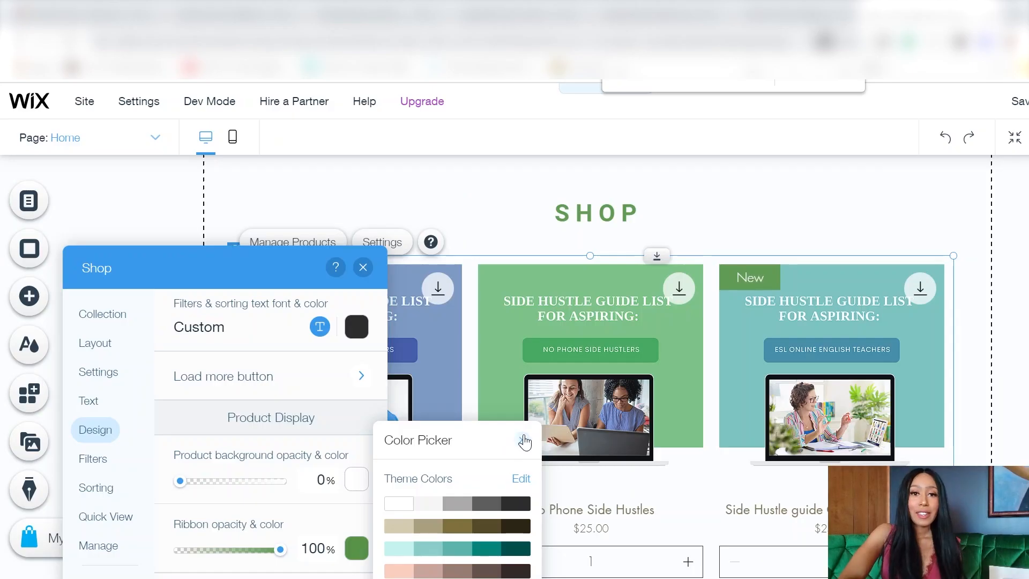
{"action": "left_click", "coordinate": [427, 410]}
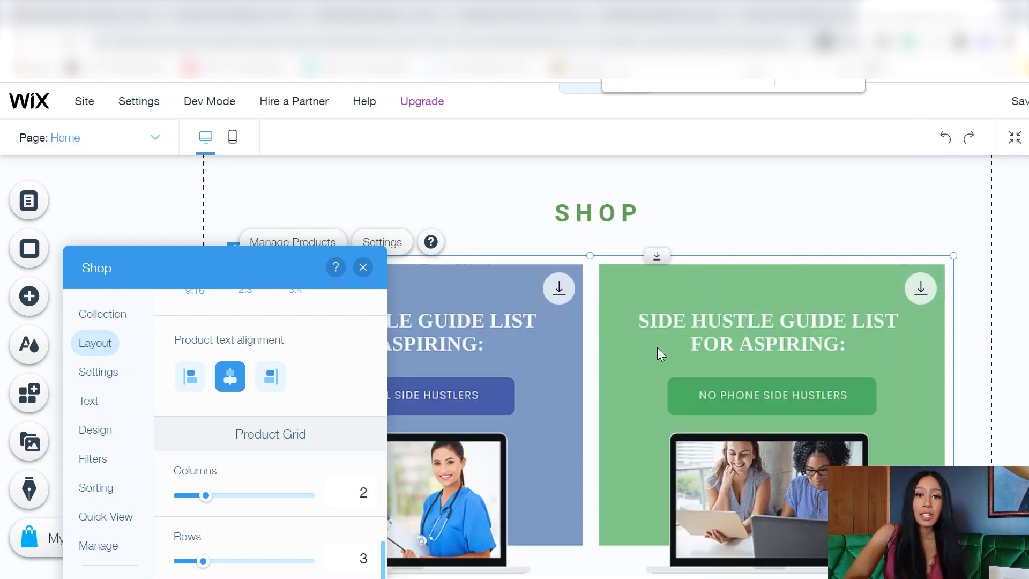
{"action": "scroll", "coordinate": [659, 349], "scroll_direction": "down", "scroll_amount": 3}
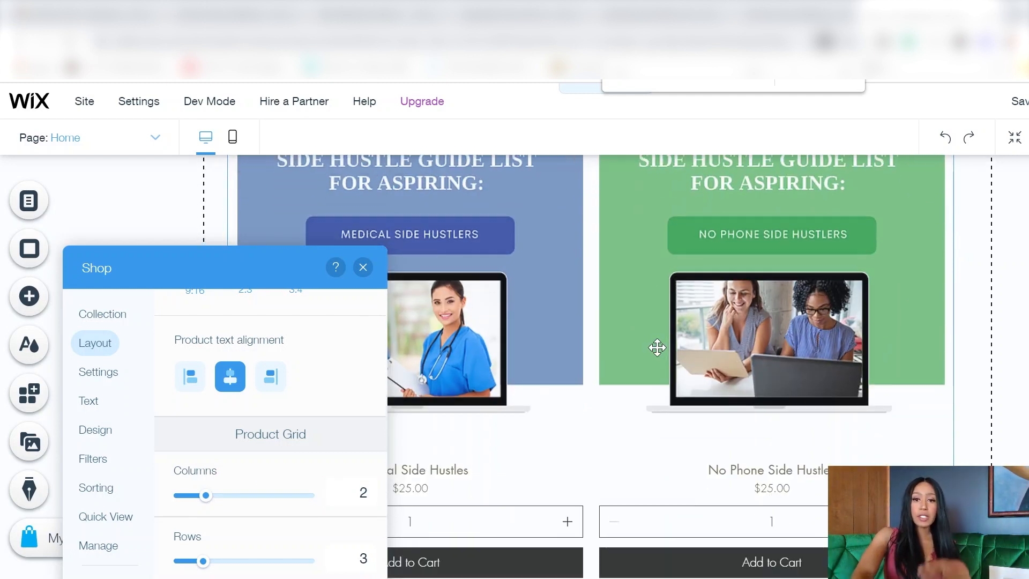
{"action": "scroll", "coordinate": [658, 348], "scroll_direction": "down", "scroll_amount": 1}
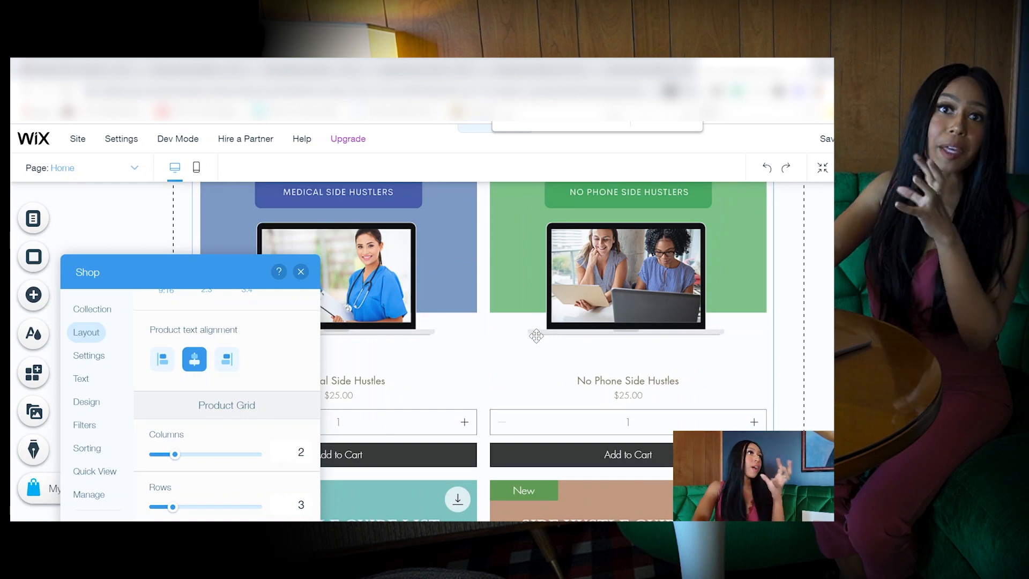
{"action": "scroll", "coordinate": [658, 349], "scroll_direction": "down", "scroll_amount": 2}
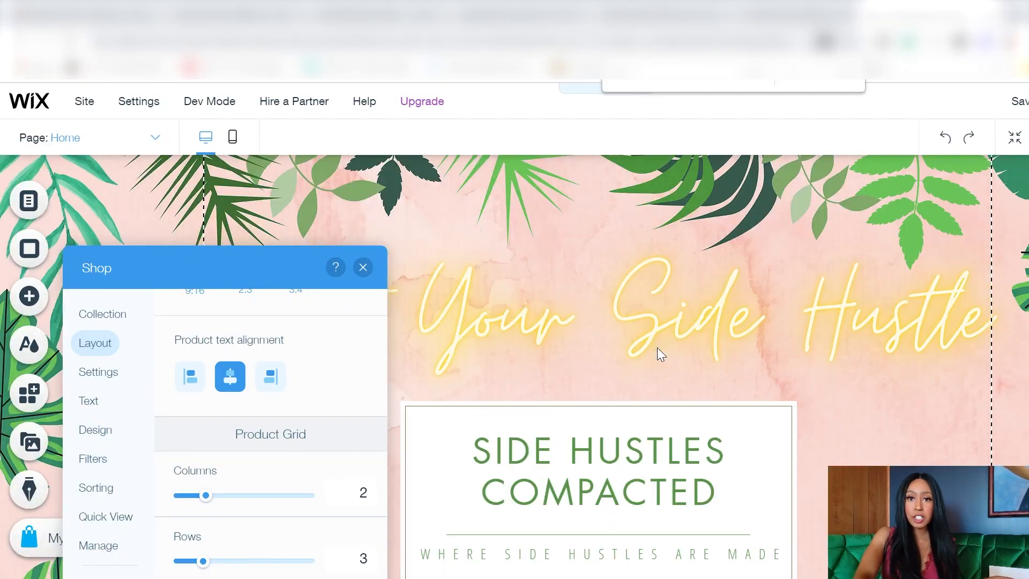
{"action": "scroll", "coordinate": [658, 347], "scroll_direction": "down", "scroll_amount": 15}
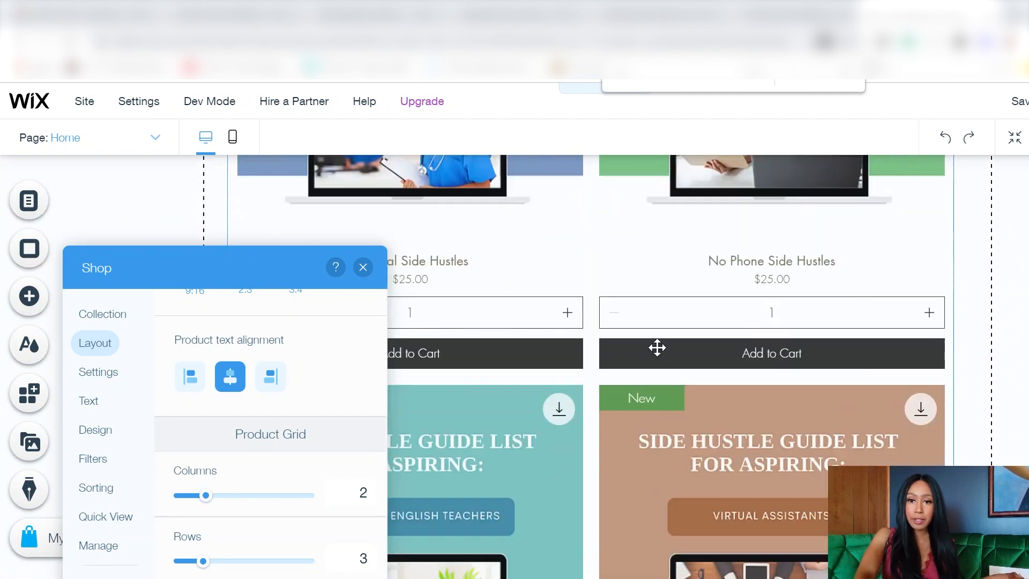
{"action": "scroll", "coordinate": [657, 347], "scroll_direction": "down", "scroll_amount": 8}
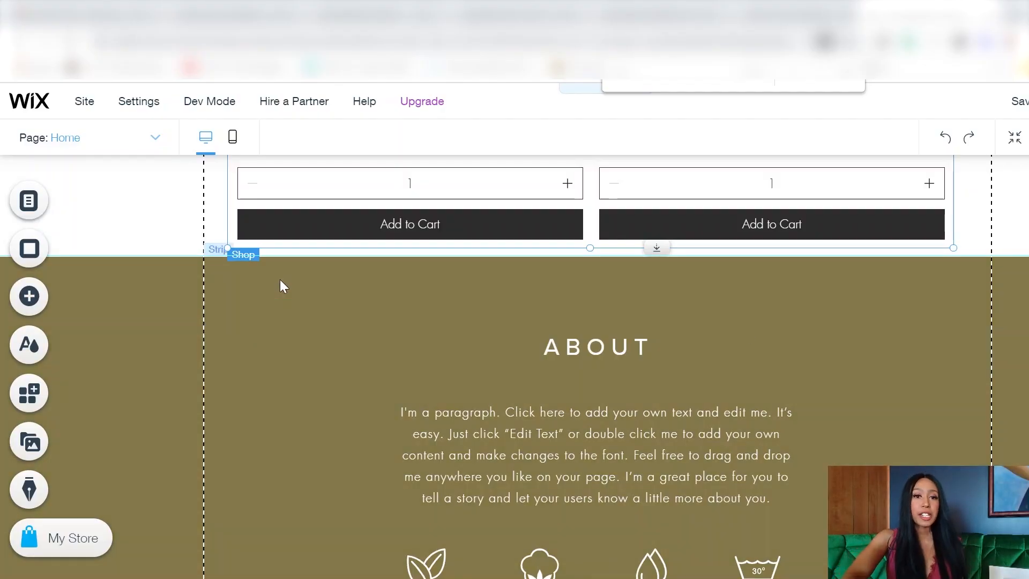
Step: Select the olive About strip below the shop
{"action": "left_click", "coordinate": [287, 274]}
Step: Give the About strip a pink background and set the ABOUT heading in Roboto Bold
{"action": "left_click", "coordinate": [332, 238]}
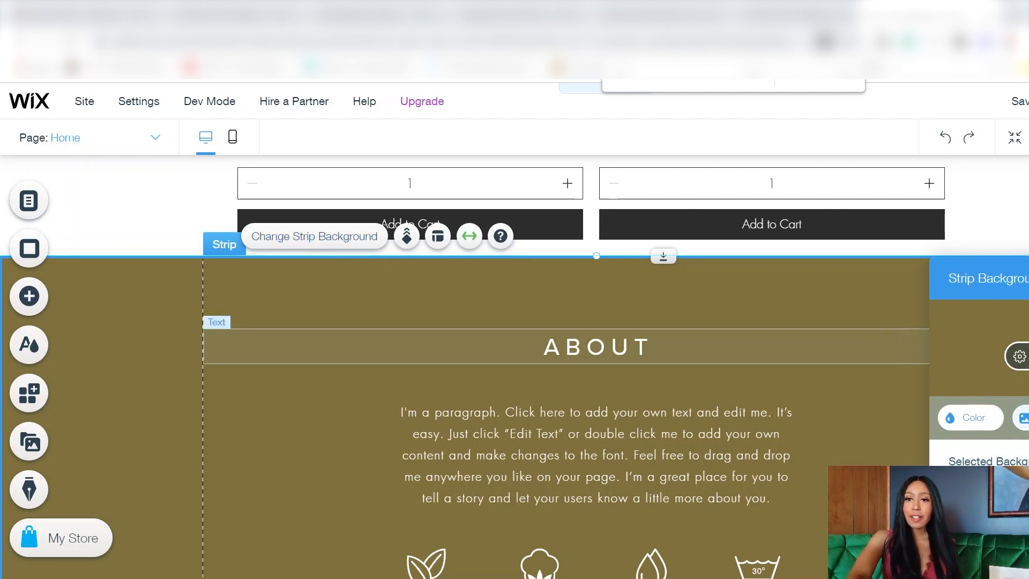
{"action": "left_click", "coordinate": [973, 417]}
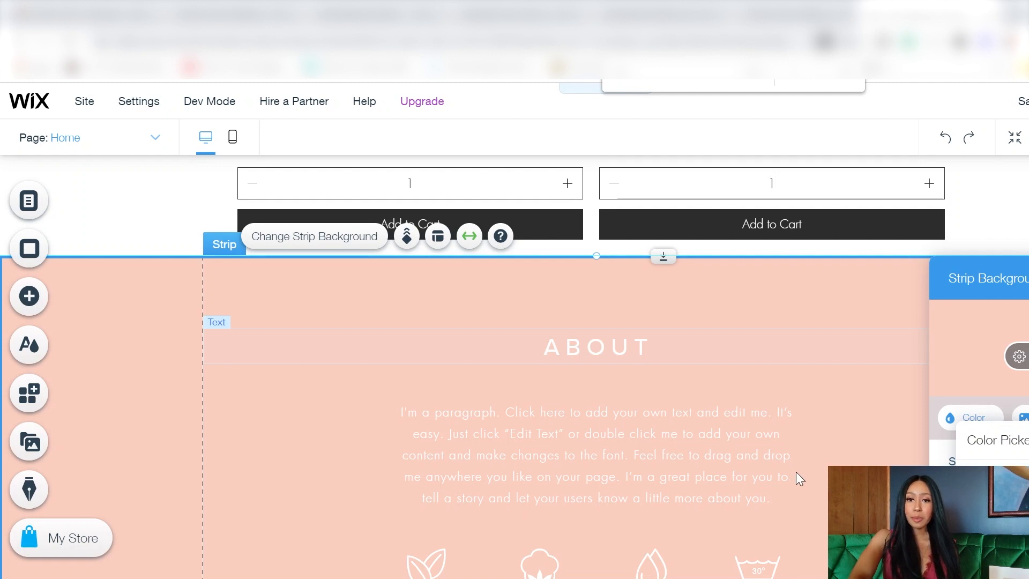
{"action": "double_click", "coordinate": [612, 349]}
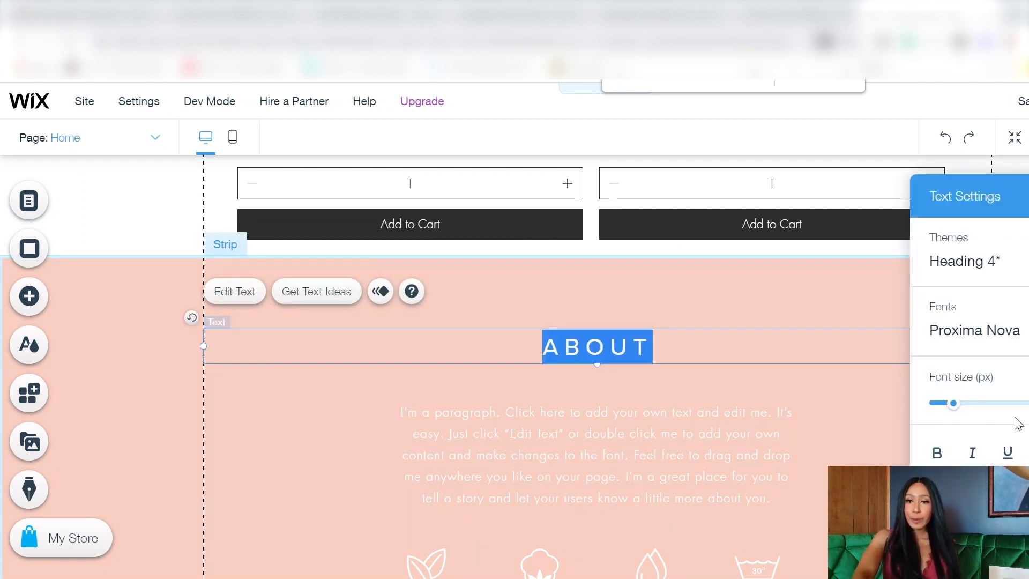
{"action": "left_click", "coordinate": [996, 333]}
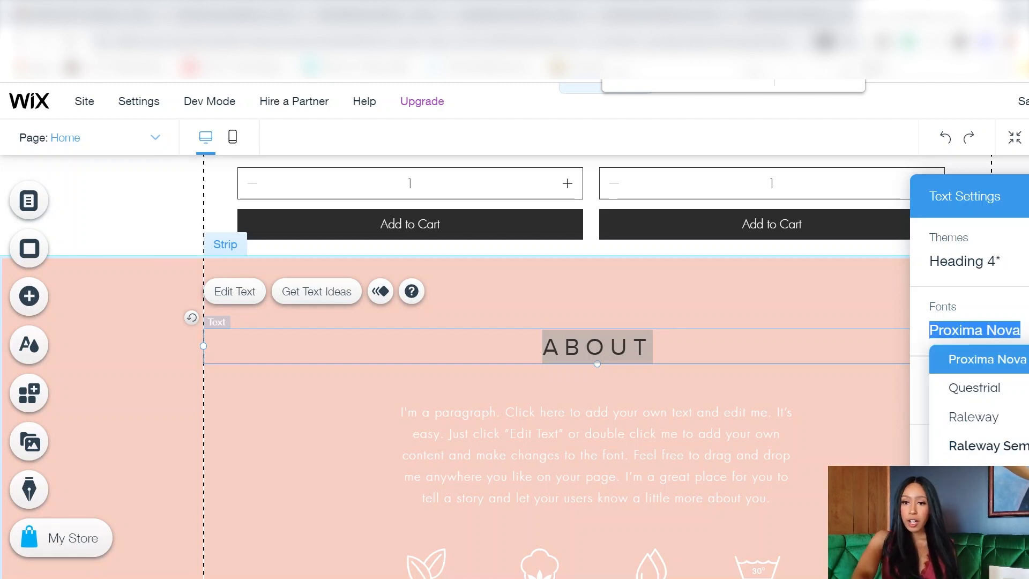
{"action": "scroll", "coordinate": [1004, 429], "scroll_direction": "down", "scroll_amount": 5}
{"action": "scroll", "coordinate": [1004, 429], "scroll_direction": "down", "scroll_amount": 3}
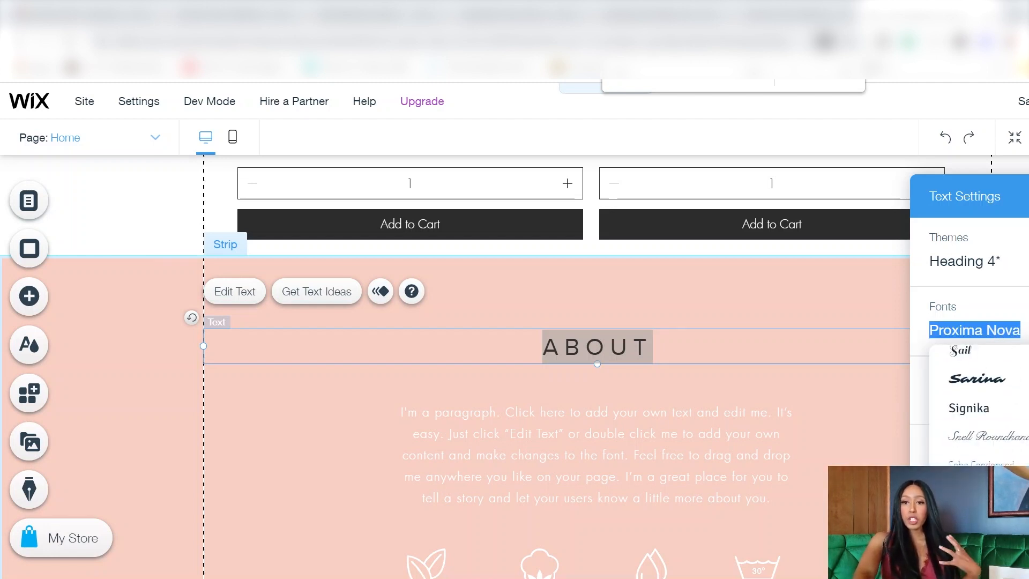
{"action": "scroll", "coordinate": [987, 410], "scroll_direction": "down", "scroll_amount": 1}
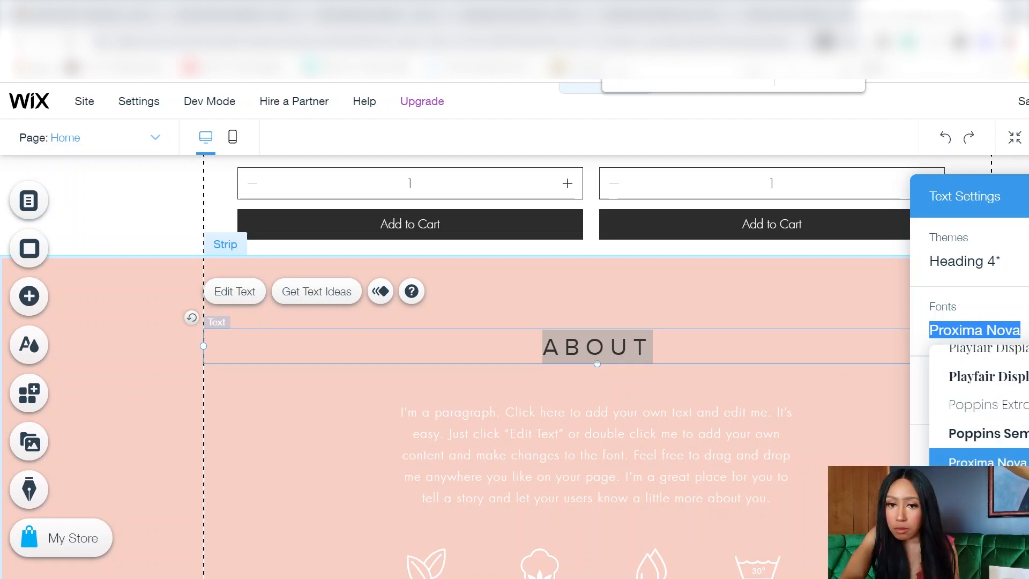
{"action": "left_click", "coordinate": [986, 573]}
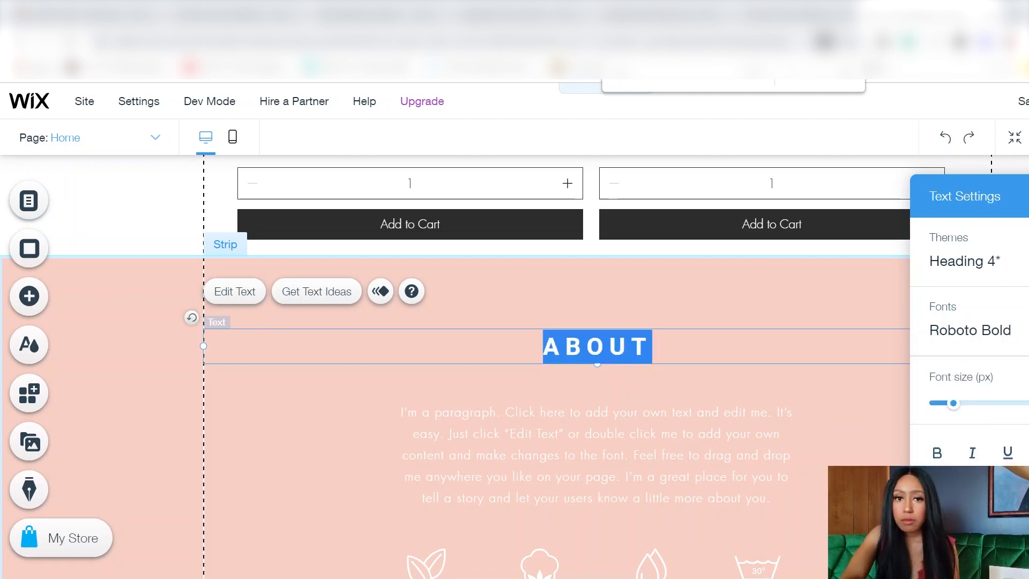
{"action": "double_click", "coordinate": [662, 472]}
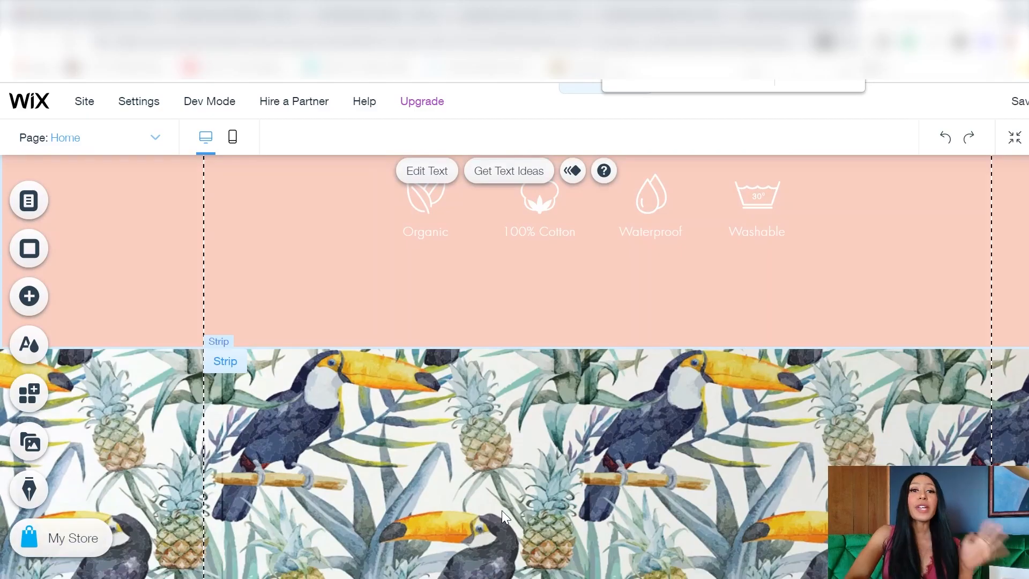
Step: Replace the toucan-pattern strip's background with the uploaded Downloads image 'banner wix 2 (2)'
{"action": "scroll", "coordinate": [502, 510], "scroll_direction": "down", "scroll_amount": 5}
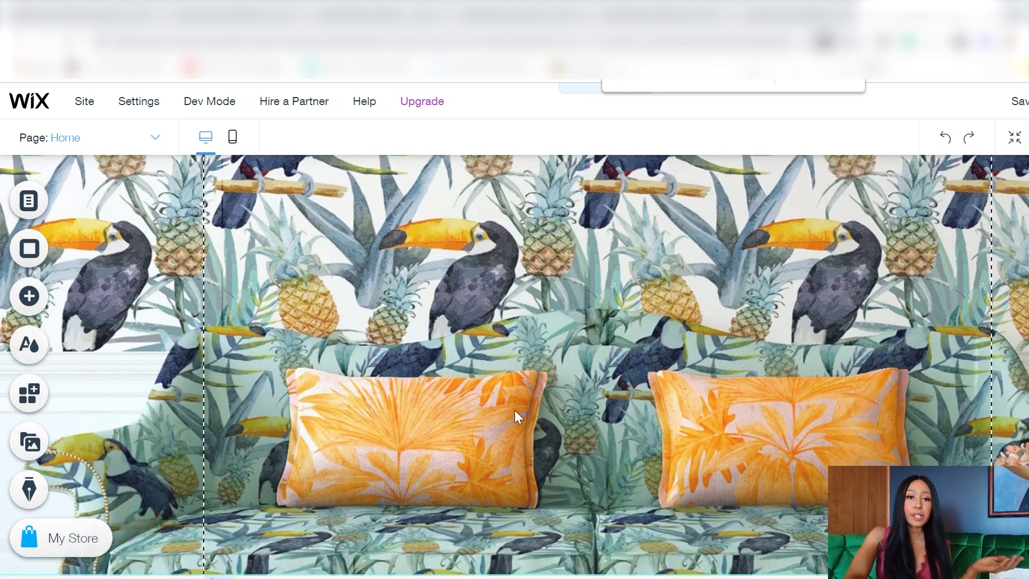
{"action": "left_click", "coordinate": [515, 410]}
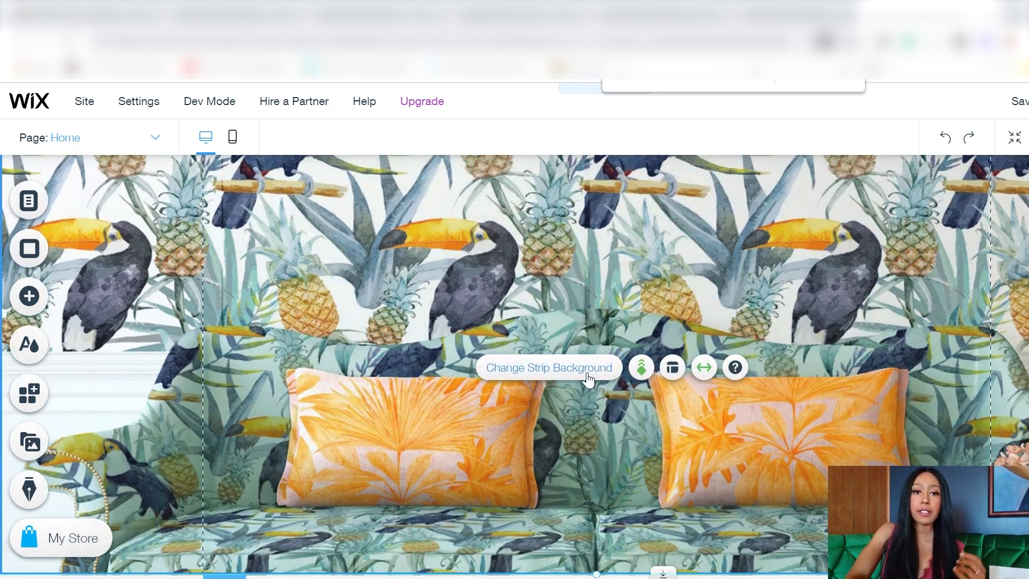
{"action": "left_click", "coordinate": [587, 374]}
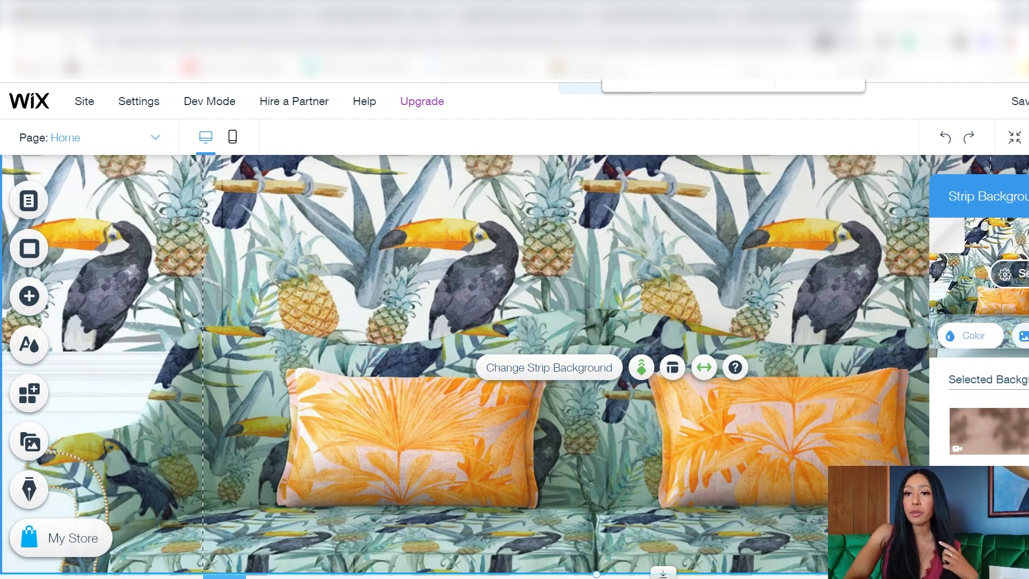
{"action": "left_click", "coordinate": [1021, 336]}
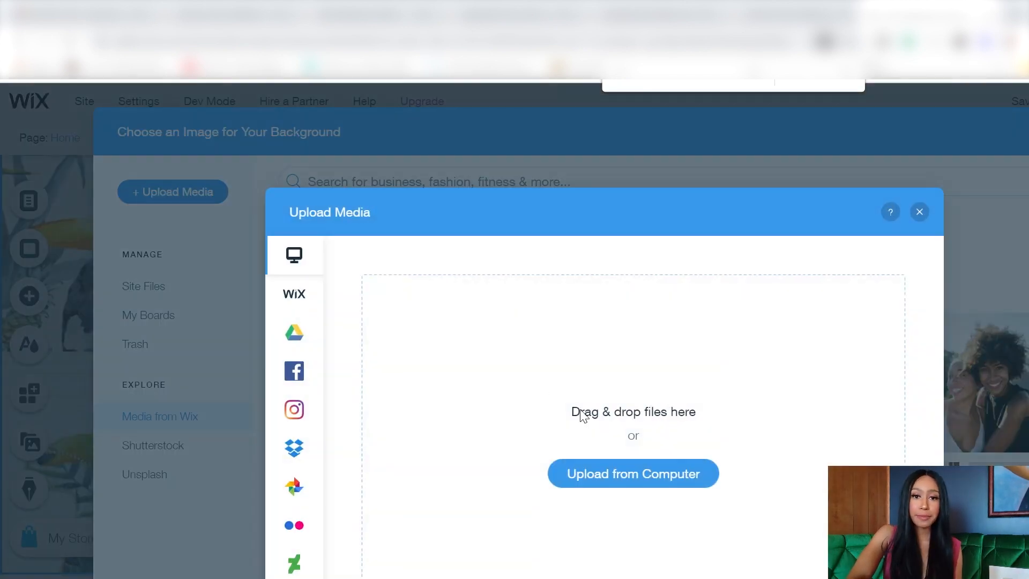
{"action": "left_click", "coordinate": [624, 474]}
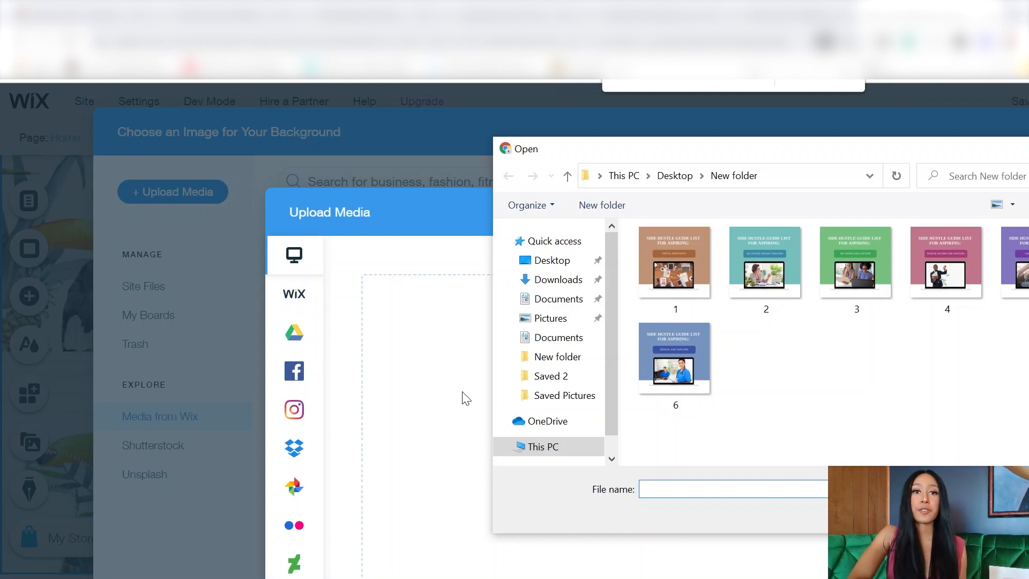
{"action": "left_click", "coordinate": [558, 280]}
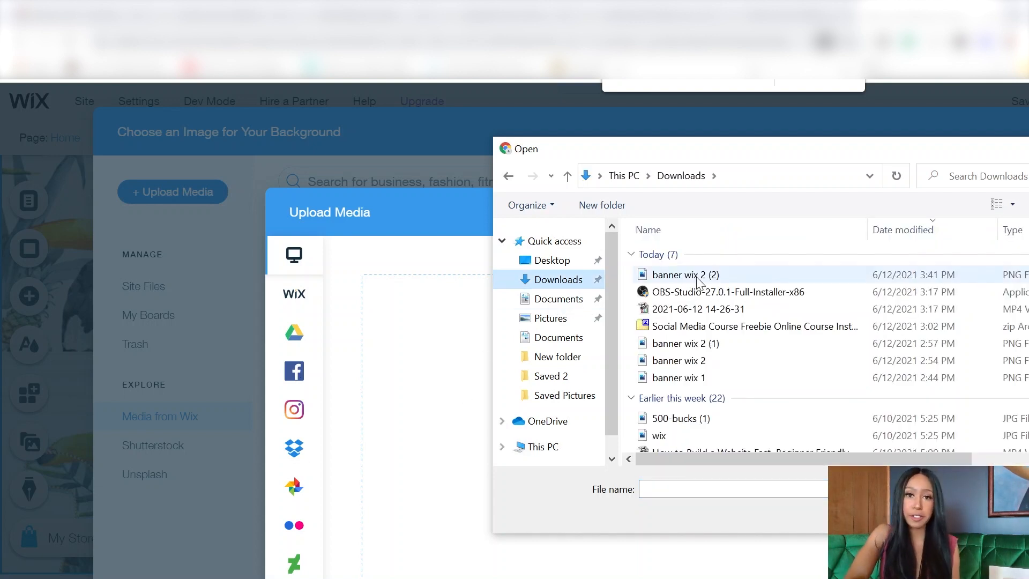
{"action": "double_click", "coordinate": [697, 278]}
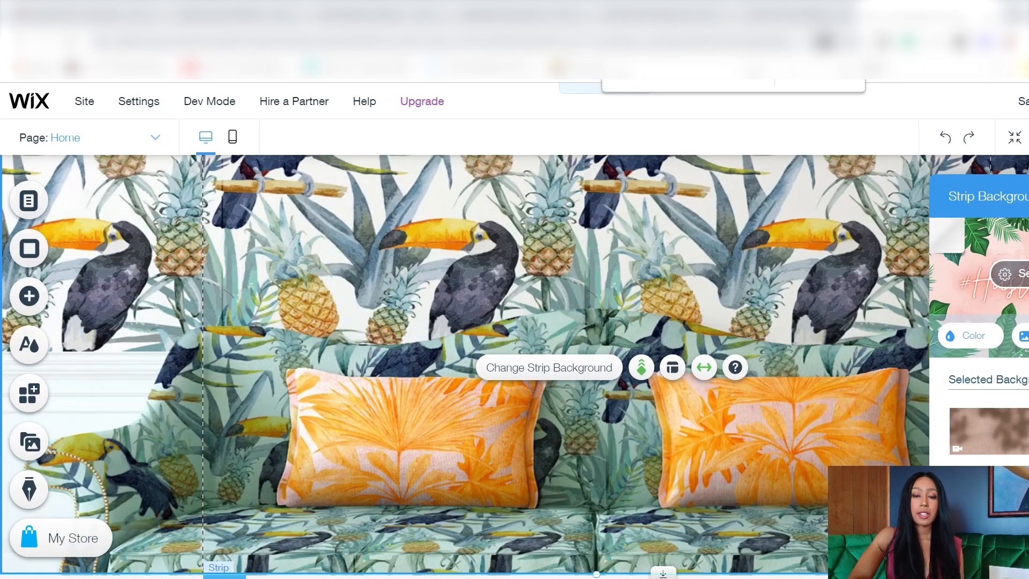
{"action": "scroll", "coordinate": [792, 516], "scroll_direction": "down", "scroll_amount": 5}
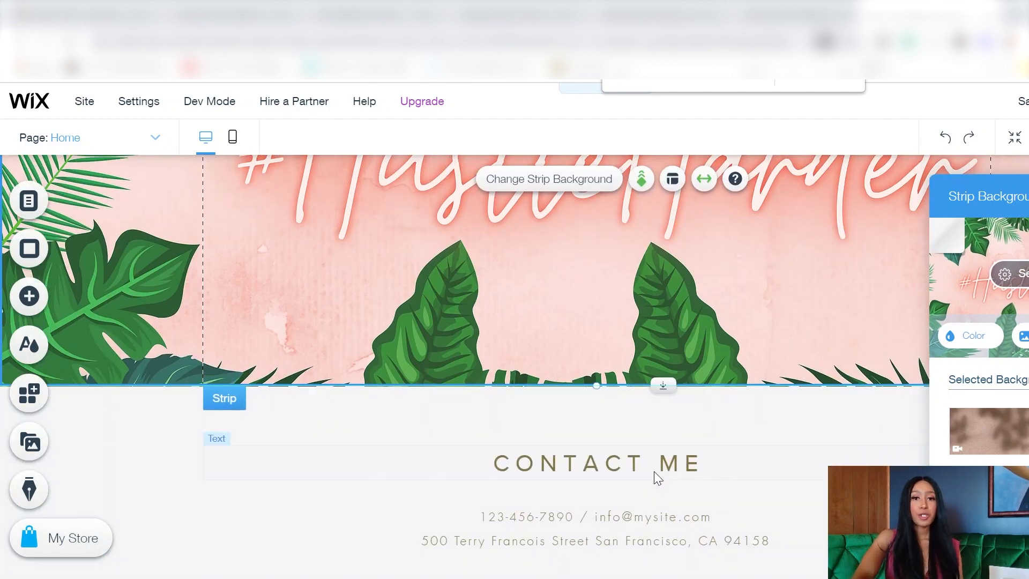
Step: Recolour the CONTACT ME heading green and enlarge its font size
{"action": "left_click", "coordinate": [653, 468]}
{"action": "left_click", "coordinate": [653, 469]}
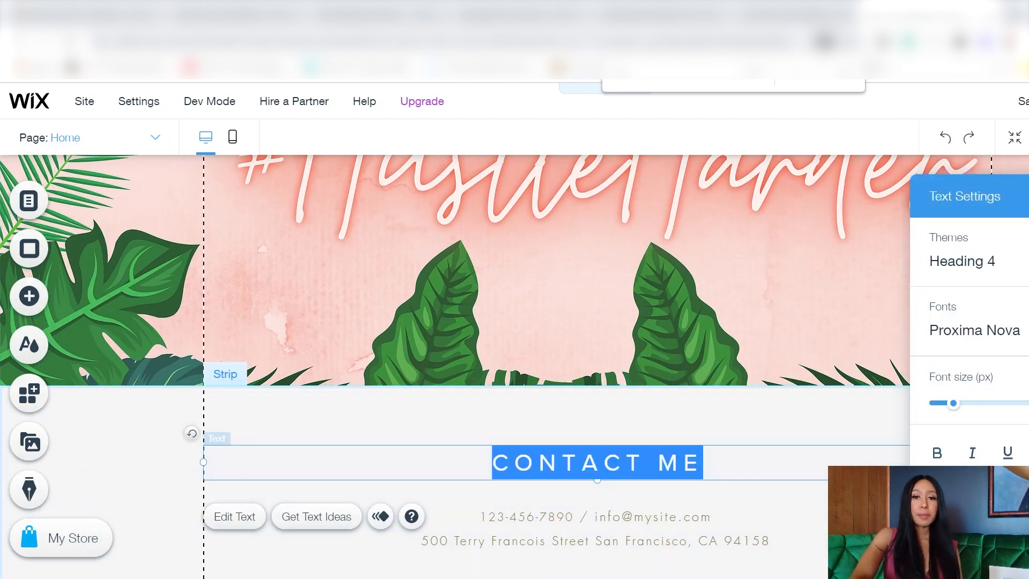
{"action": "left_click", "coordinate": [1028, 453]}
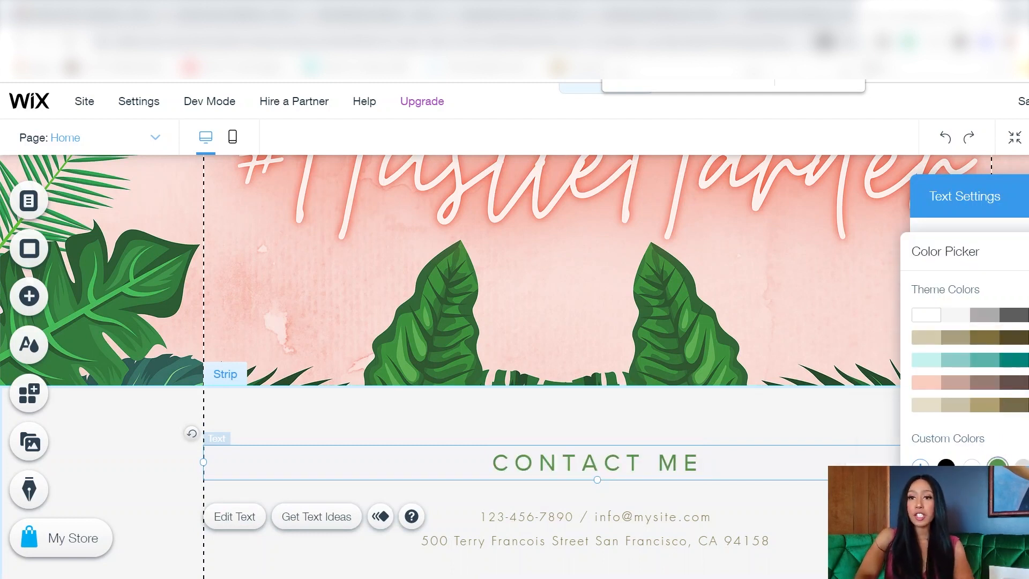
{"action": "left_click", "coordinate": [1028, 252]}
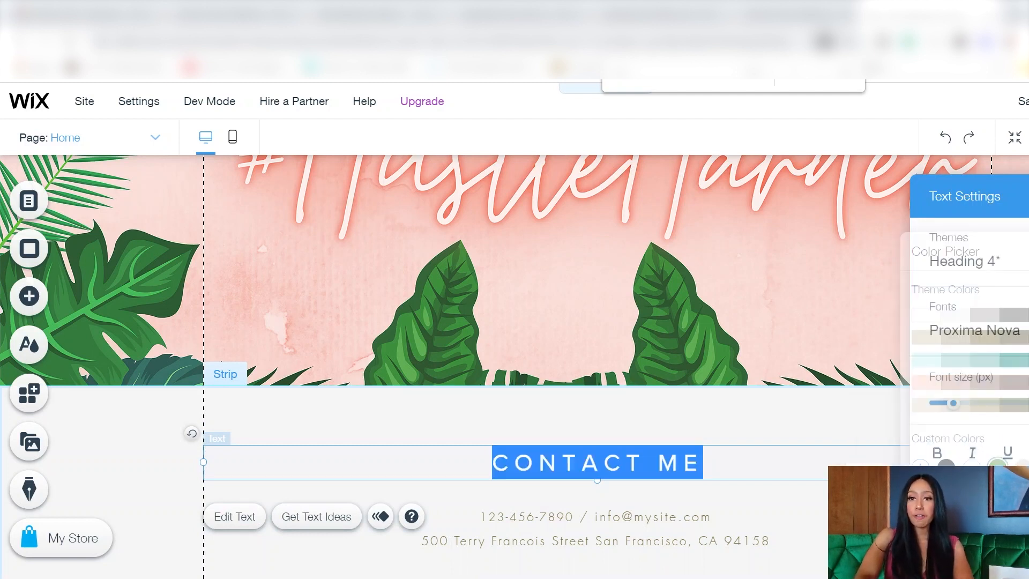
{"action": "left_click", "coordinate": [960, 414]}
{"action": "left_click", "coordinate": [990, 330]}
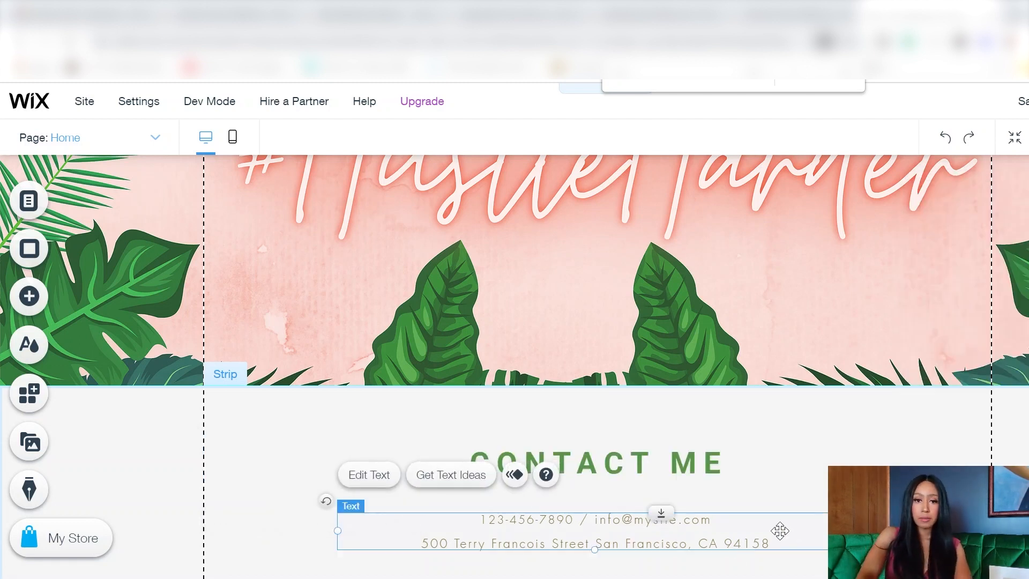
Step: Look over the contact details and contact form, then bring up the footer's design options
{"action": "left_click", "coordinate": [368, 476]}
{"action": "scroll", "coordinate": [616, 395], "scroll_direction": "down", "scroll_amount": 4}
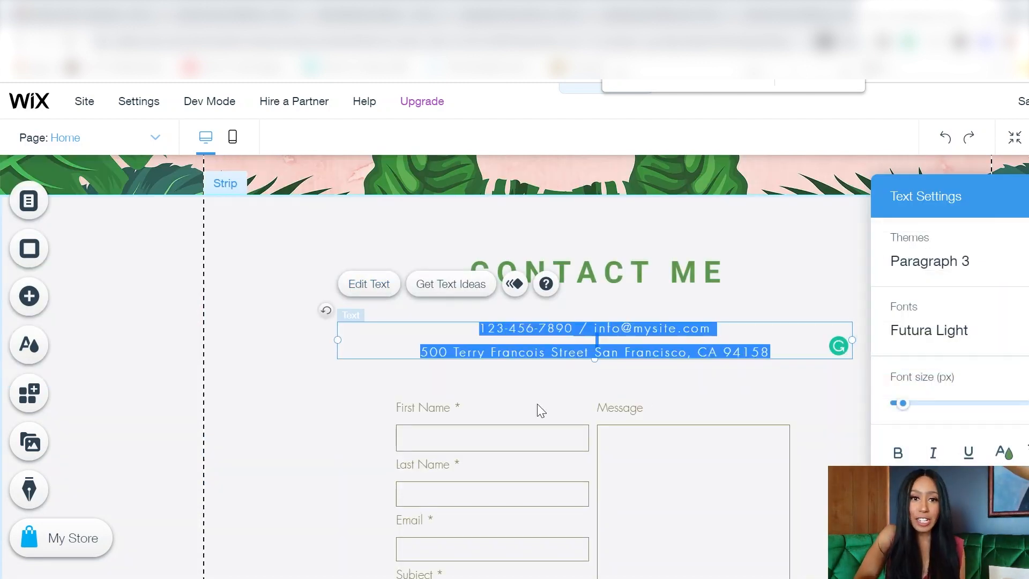
{"action": "left_click", "coordinate": [616, 395]}
{"action": "left_click", "coordinate": [653, 349]}
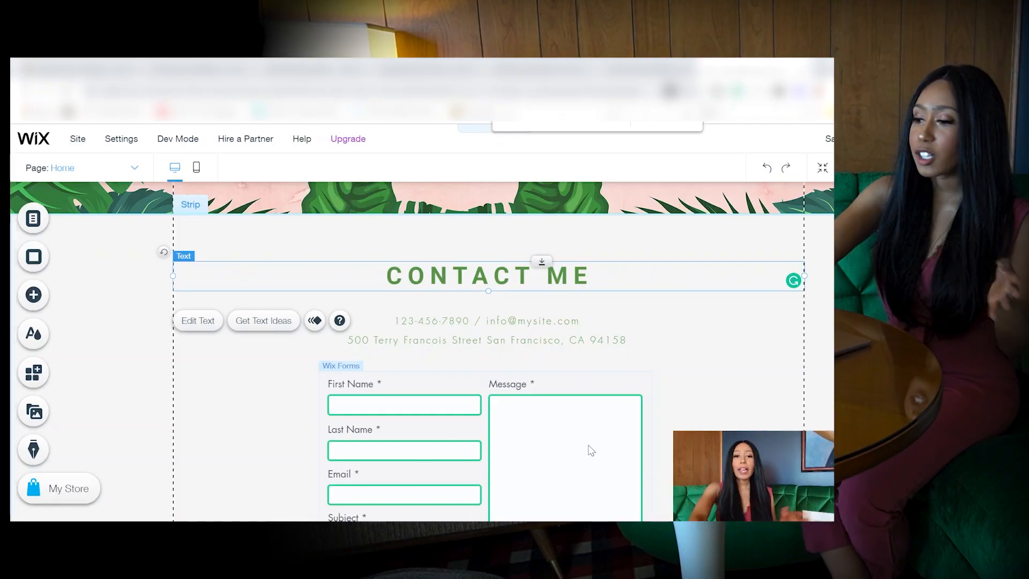
{"action": "left_click", "coordinate": [590, 448]}
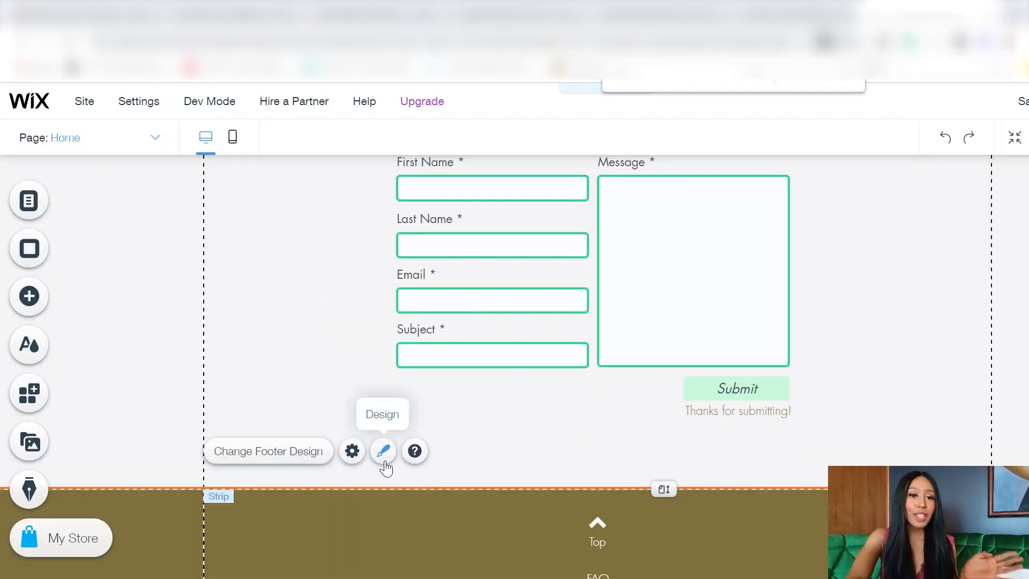
{"action": "left_click", "coordinate": [384, 460]}
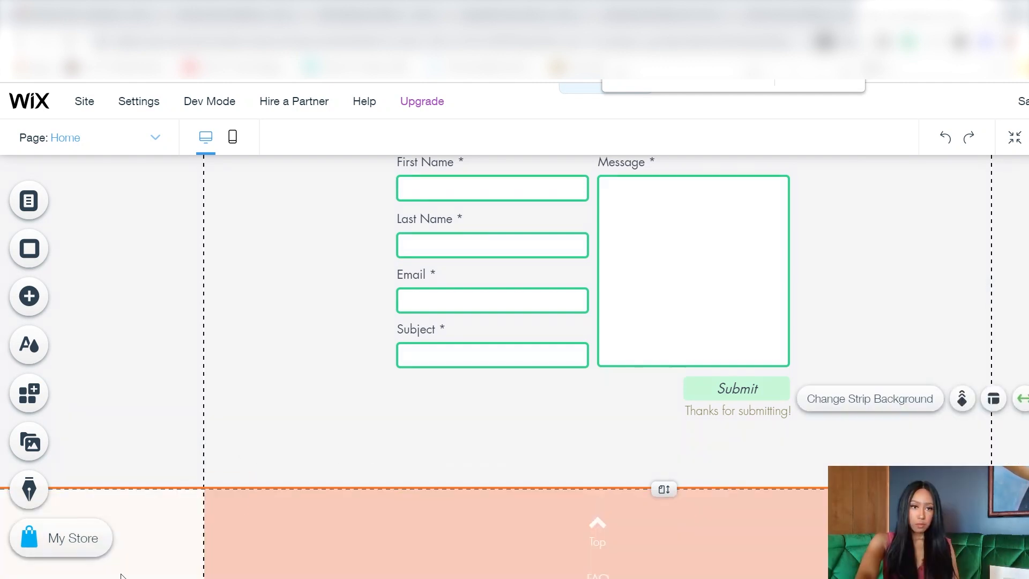
Step: Change the footer fill to the soft peach theme colour, then select the site menu
{"action": "left_click", "coordinate": [191, 530]}
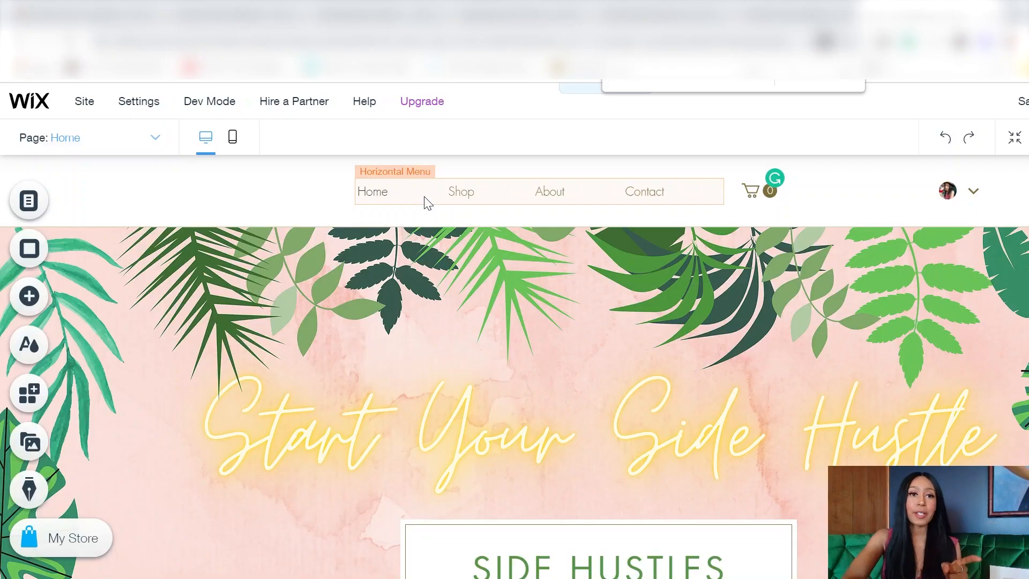
{"action": "left_click", "coordinate": [427, 203]}
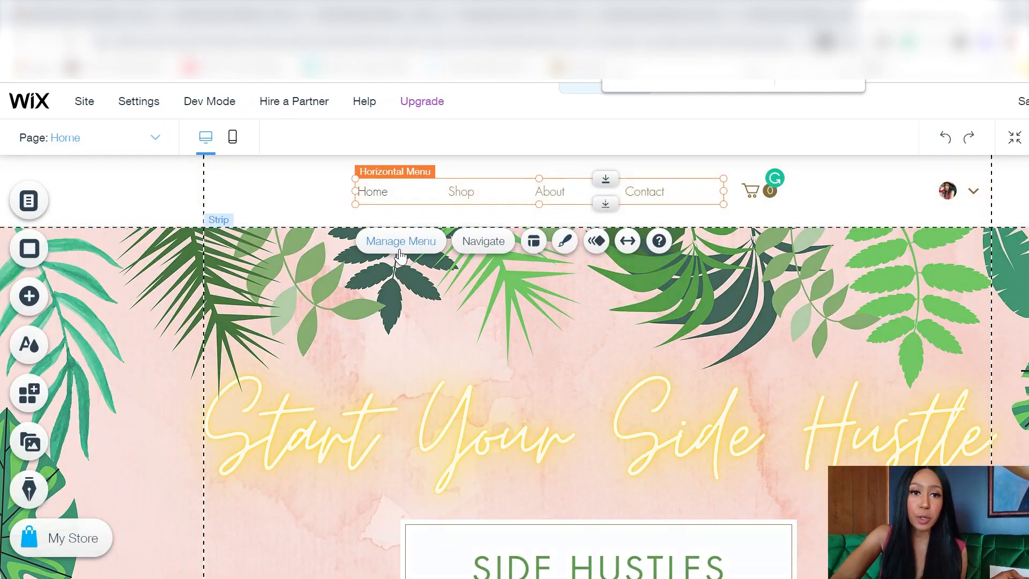
Step: Apply the beige boxed menu preset and shade its Hover (60%) and Clicked backgrounds
{"action": "left_click", "coordinate": [573, 242]}
{"action": "left_click", "coordinate": [764, 475]}
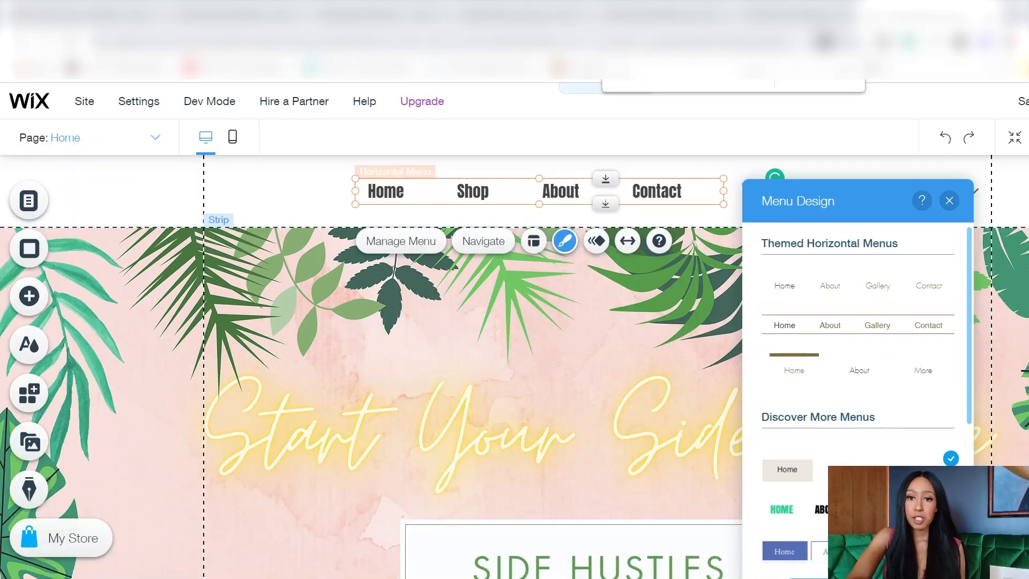
{"action": "left_click", "coordinate": [857, 578]}
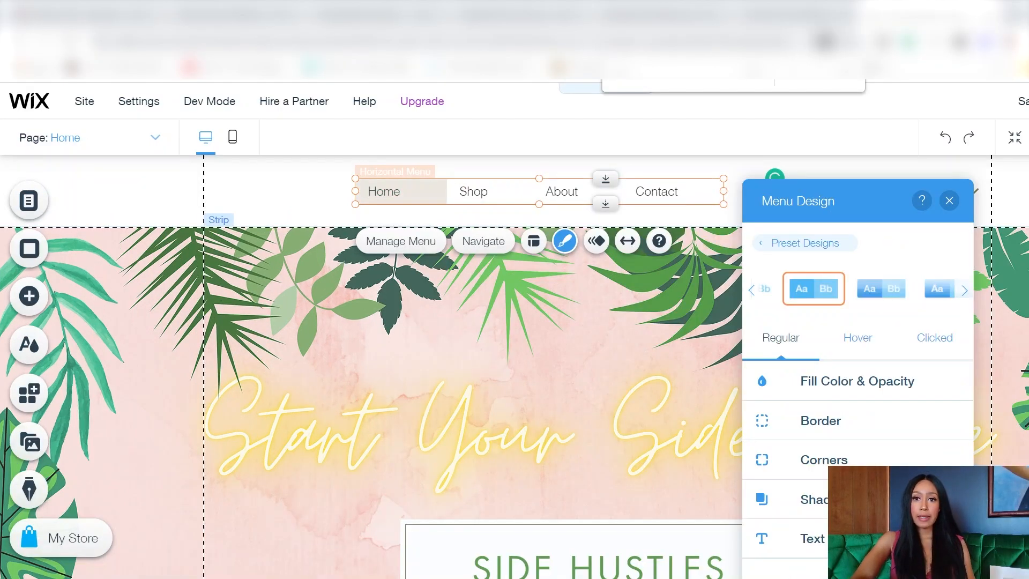
{"action": "left_click", "coordinate": [876, 339]}
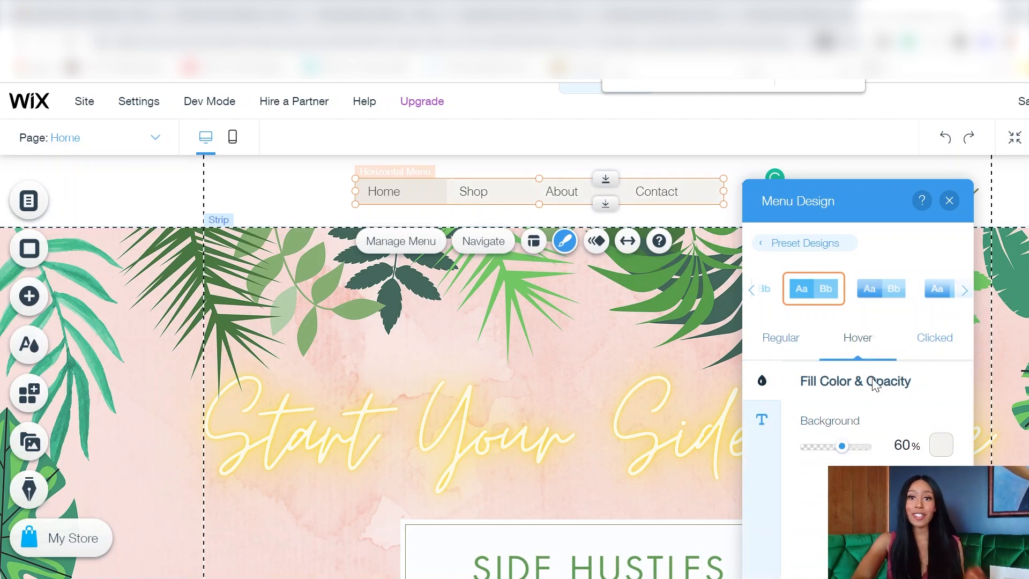
{"action": "left_click", "coordinate": [935, 444]}
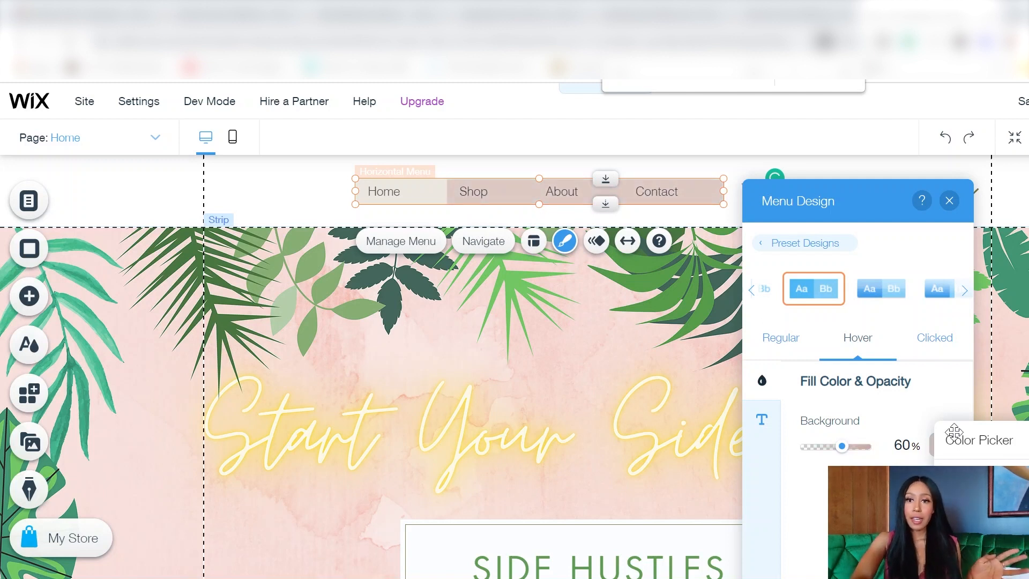
{"action": "left_click", "coordinate": [935, 340]}
{"action": "left_click", "coordinate": [936, 339]}
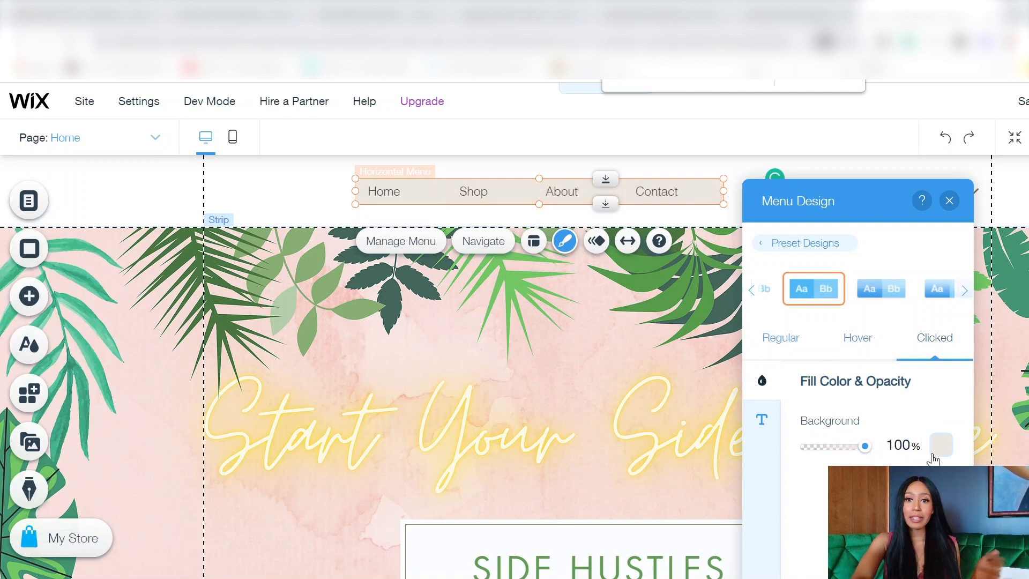
{"action": "left_click", "coordinate": [936, 446]}
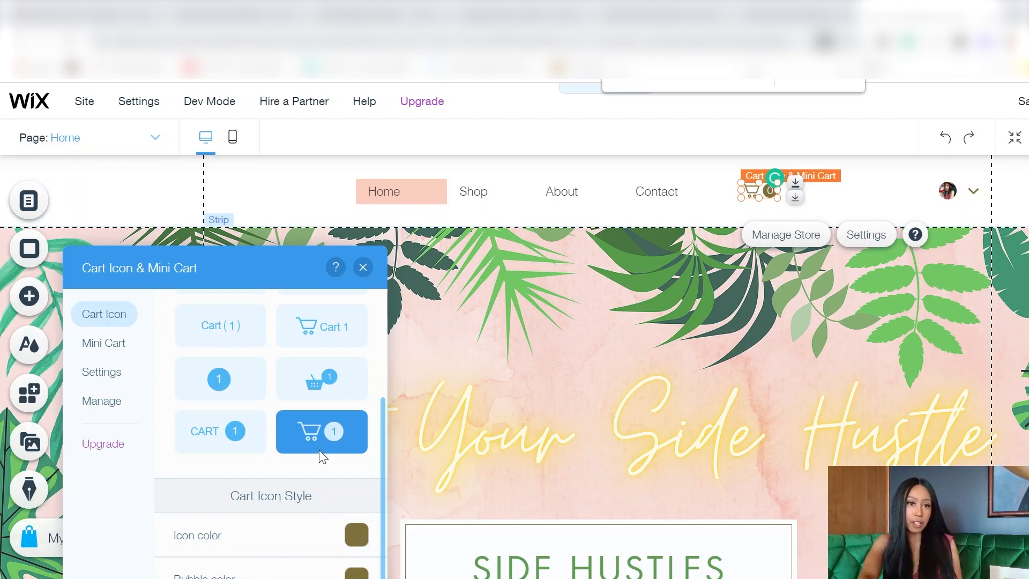
Step: Set the cart icon colour and count bubble colour to peach, then close the cart settings
{"action": "scroll", "coordinate": [319, 449], "scroll_direction": "up", "scroll_amount": 3}
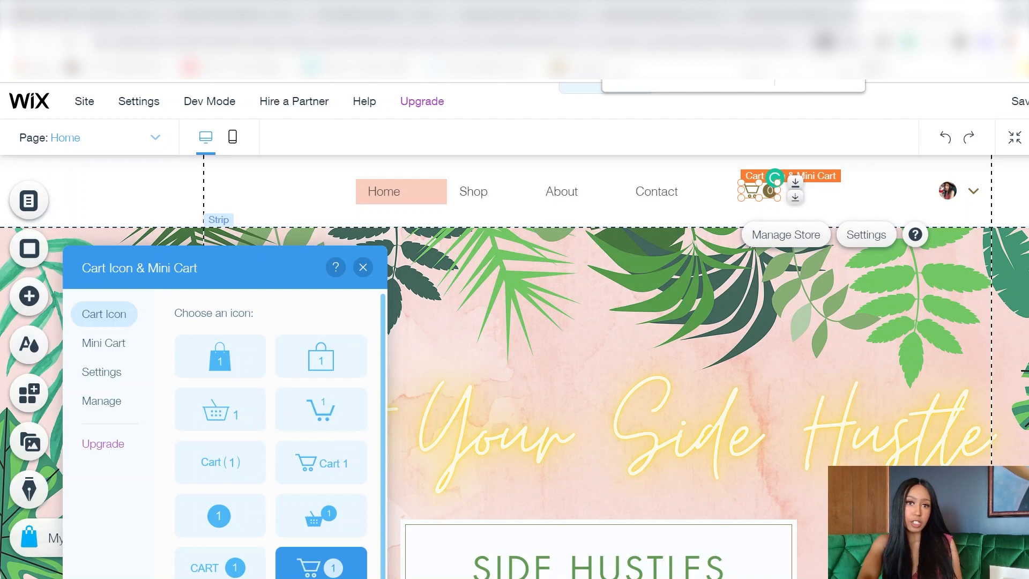
{"action": "scroll", "coordinate": [268, 429], "scroll_direction": "down", "scroll_amount": 3}
{"action": "left_click", "coordinate": [357, 536]}
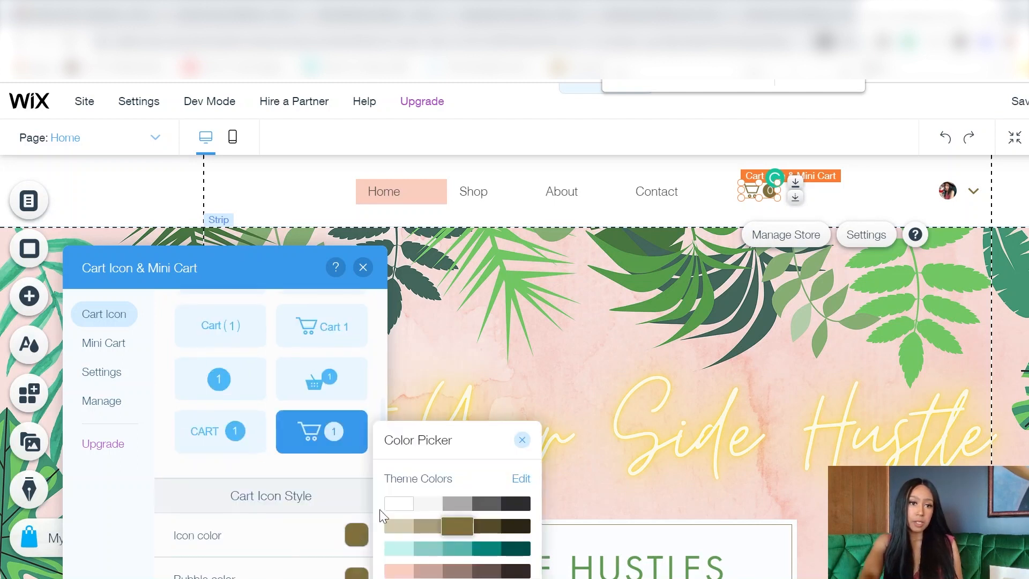
{"action": "left_click", "coordinate": [357, 574]}
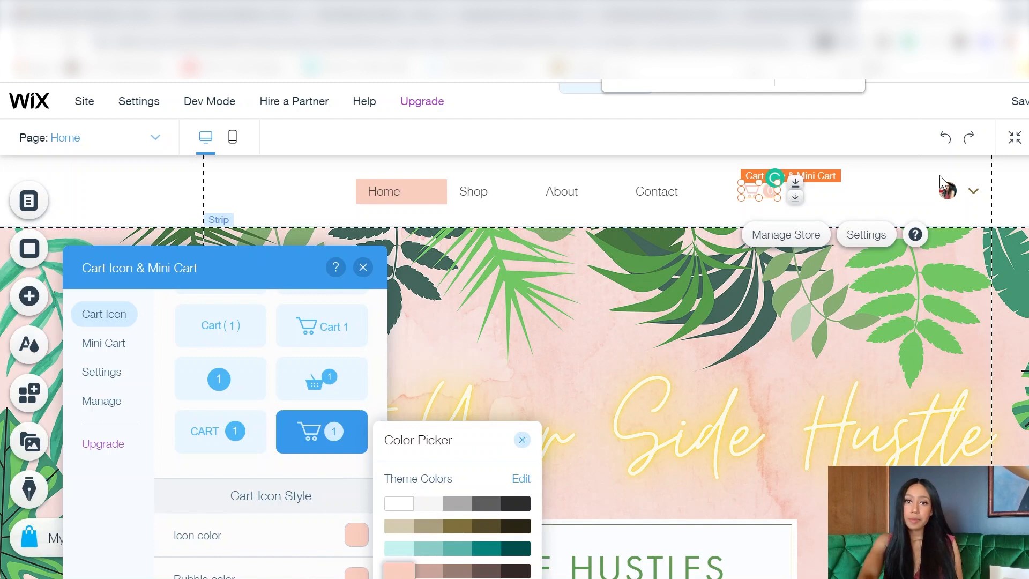
{"action": "left_click", "coordinate": [899, 178]}
{"action": "left_click", "coordinate": [861, 192]}
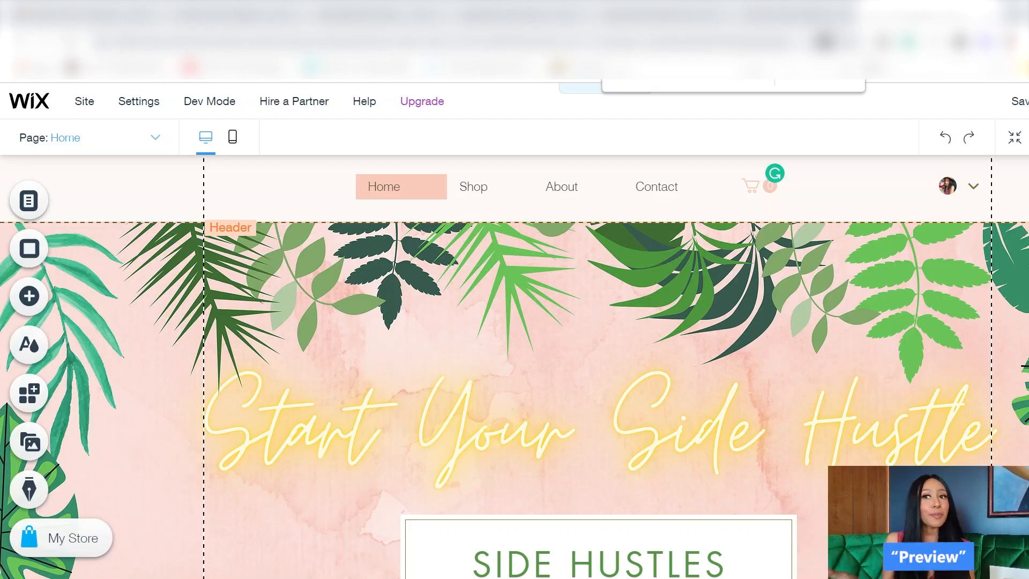
Step: Preview the site and scroll through the shop, #HustleHarder banner and contact form
{"action": "left_click", "coordinate": [1028, 101]}
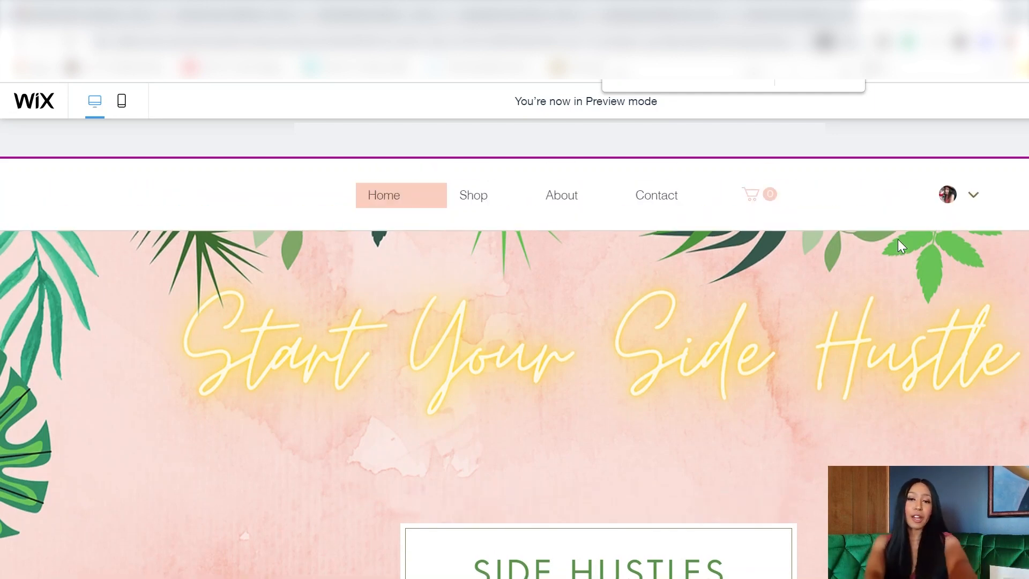
{"action": "scroll", "coordinate": [899, 239], "scroll_direction": "down", "scroll_amount": 1}
{"action": "scroll", "coordinate": [898, 239], "scroll_direction": "up", "scroll_amount": 1}
{"action": "scroll", "coordinate": [899, 241], "scroll_direction": "down", "scroll_amount": 5}
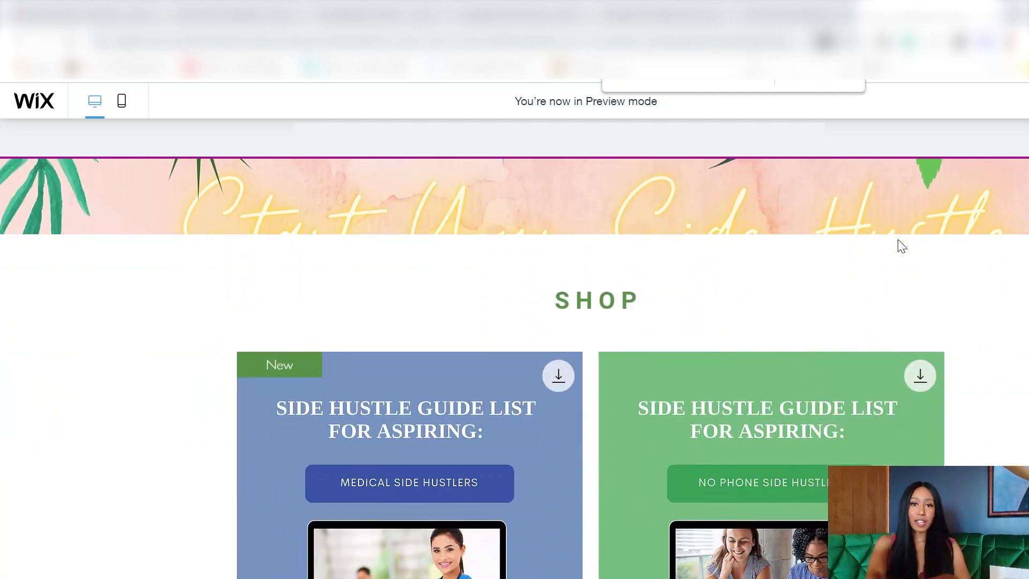
{"action": "scroll", "coordinate": [898, 241], "scroll_direction": "up", "scroll_amount": 3}
{"action": "scroll", "coordinate": [899, 240], "scroll_direction": "down", "scroll_amount": 6}
{"action": "scroll", "coordinate": [898, 240], "scroll_direction": "up", "scroll_amount": 5}
{"action": "scroll", "coordinate": [898, 239], "scroll_direction": "up", "scroll_amount": 4}
{"action": "scroll", "coordinate": [898, 239], "scroll_direction": "down", "scroll_amount": 15}
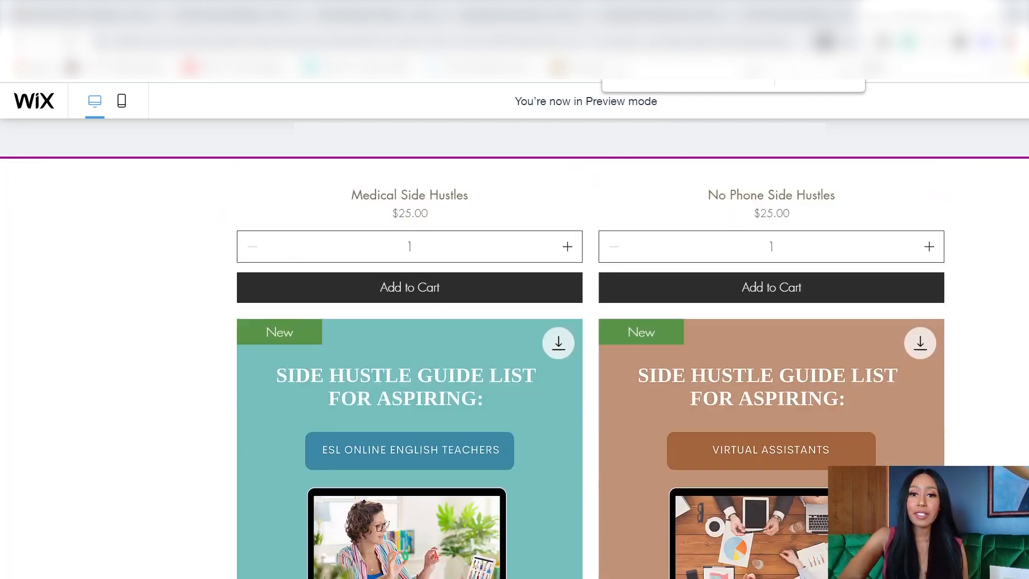
{"action": "scroll", "coordinate": [899, 239], "scroll_direction": "down", "scroll_amount": 6}
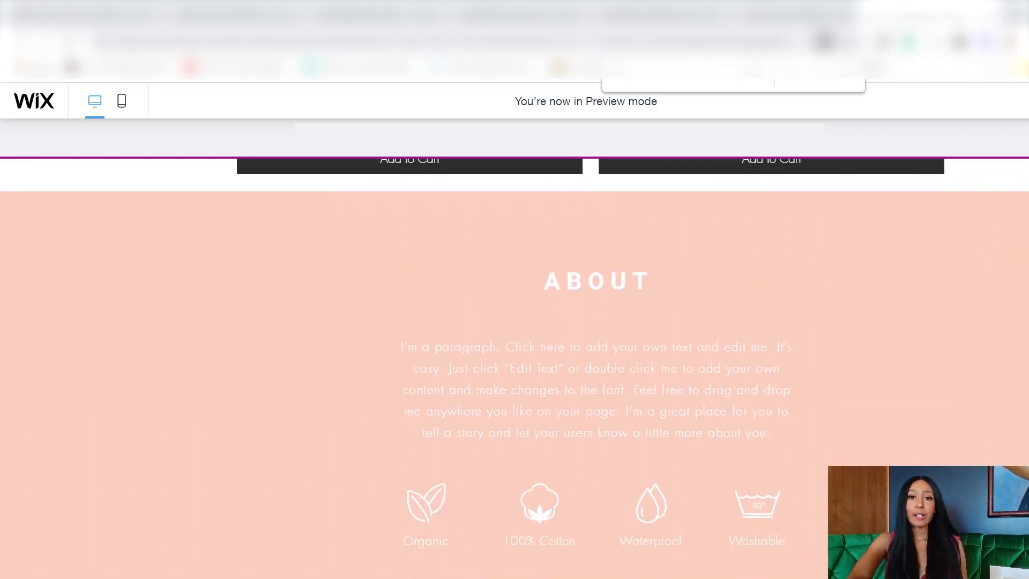
{"action": "scroll", "coordinate": [514, 349], "scroll_direction": "down", "scroll_amount": 1}
{"action": "scroll", "coordinate": [514, 368], "scroll_direction": "down", "scroll_amount": 8}
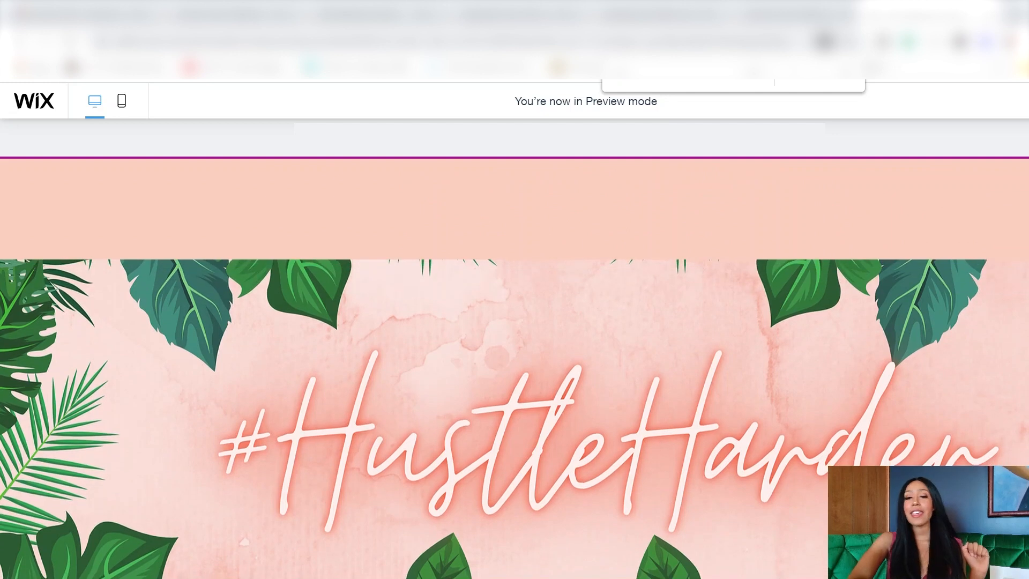
{"action": "scroll", "coordinate": [515, 368], "scroll_direction": "up", "scroll_amount": 1}
{"action": "scroll", "coordinate": [515, 368], "scroll_direction": "down", "scroll_amount": 6}
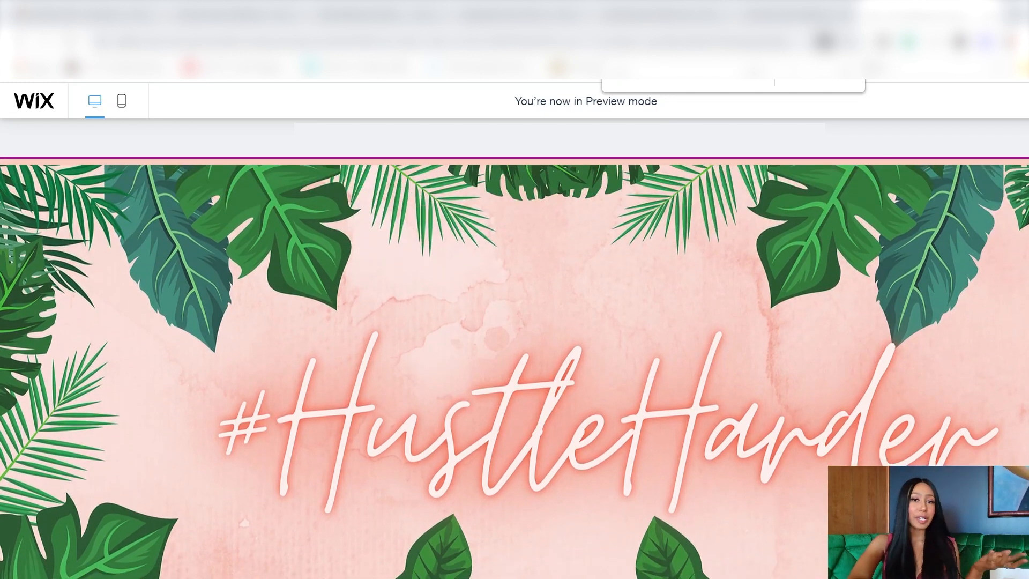
{"action": "scroll", "coordinate": [514, 368], "scroll_direction": "down", "scroll_amount": 5}
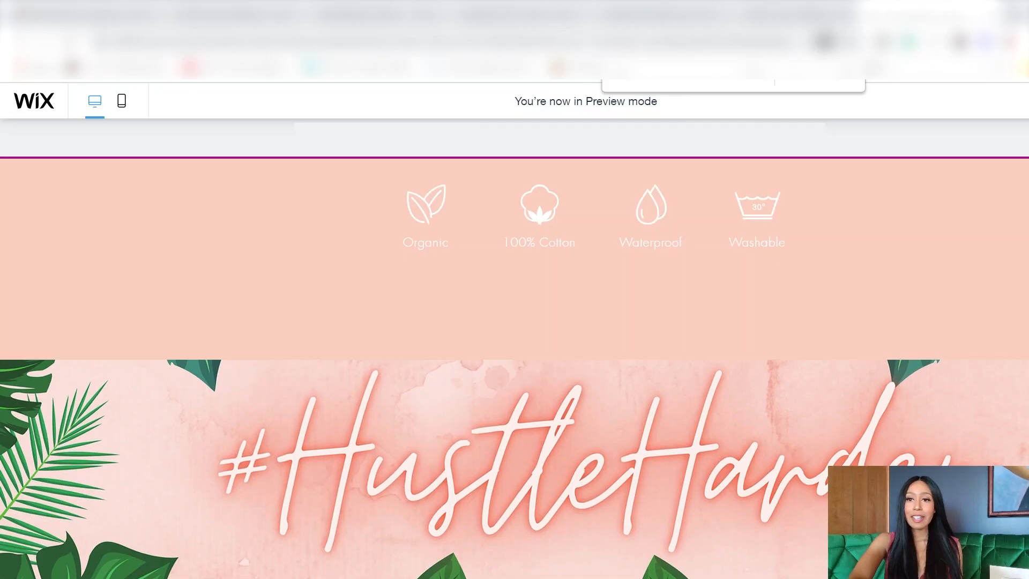
{"action": "scroll", "coordinate": [514, 368], "scroll_direction": "up", "scroll_amount": 20}
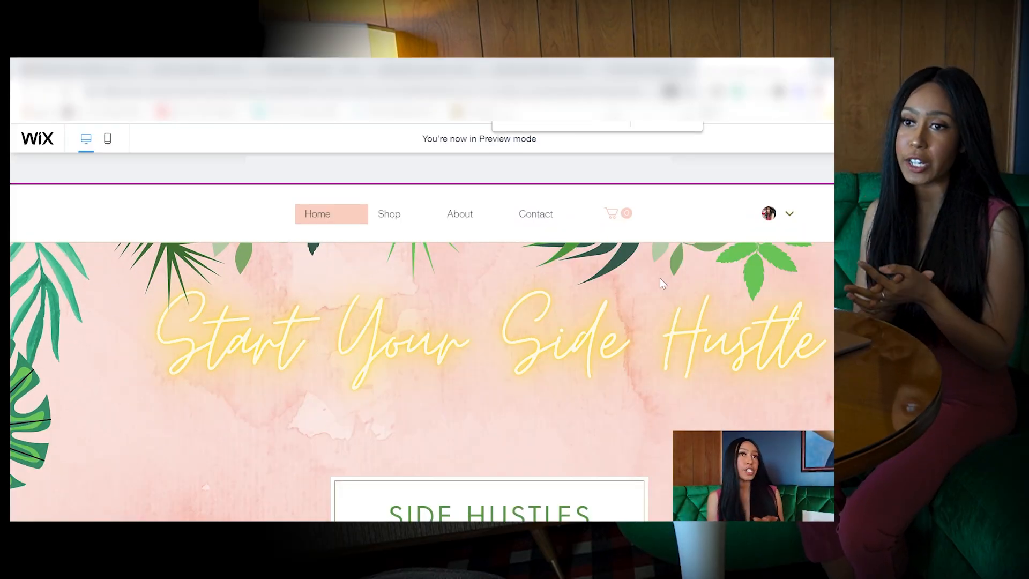
{"action": "scroll", "coordinate": [511, 306], "scroll_direction": "down", "scroll_amount": 10}
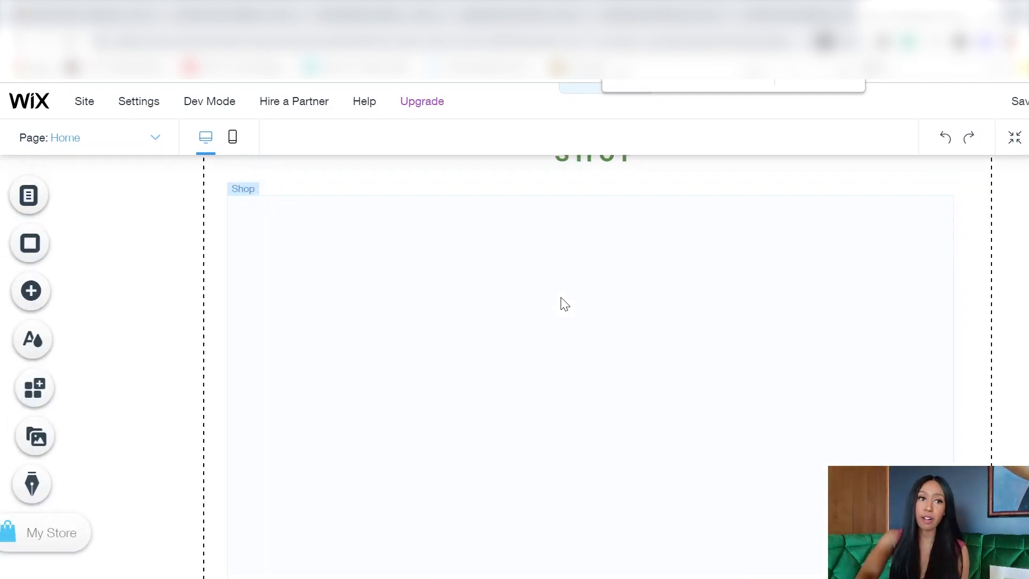
Step: Open the store's product management and begin connecting credit and debit card payments
{"action": "left_click", "coordinate": [358, 308]}
{"action": "left_click", "coordinate": [358, 308]}
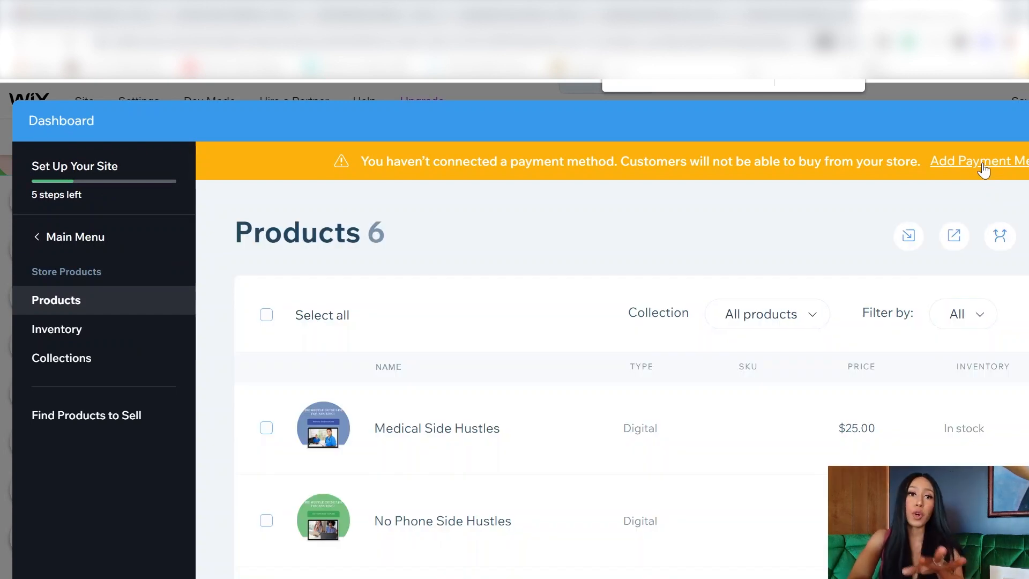
{"action": "left_click", "coordinate": [985, 170]}
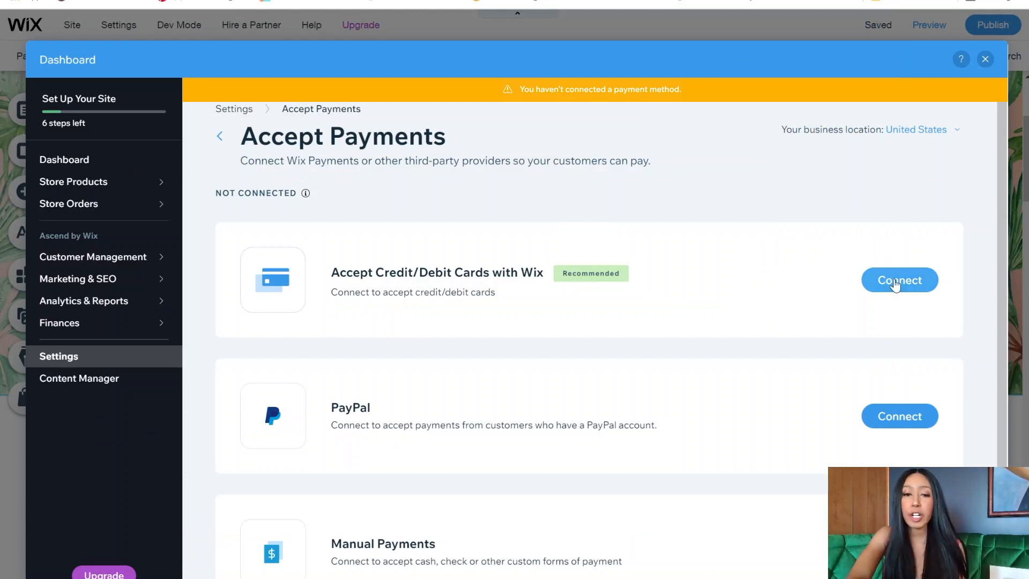
{"action": "left_click", "coordinate": [898, 286]}
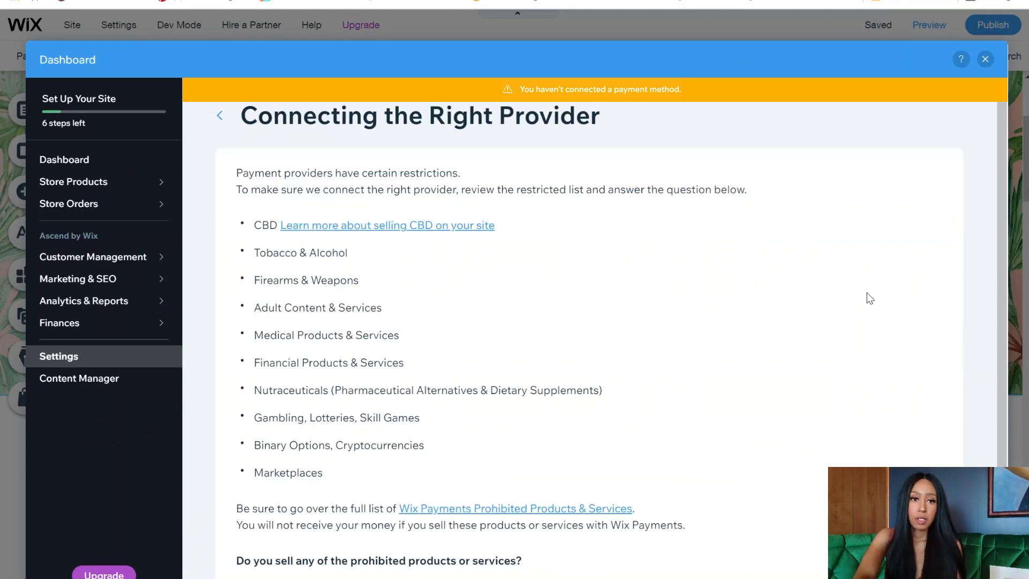
Step: Answer 'No, I DO NOT' to prohibited products, finish connecting Wix Payments, and choose Upgrade
{"action": "scroll", "coordinate": [719, 320], "scroll_direction": "down", "scroll_amount": 1}
{"action": "scroll", "coordinate": [719, 320], "scroll_direction": "down", "scroll_amount": 3}
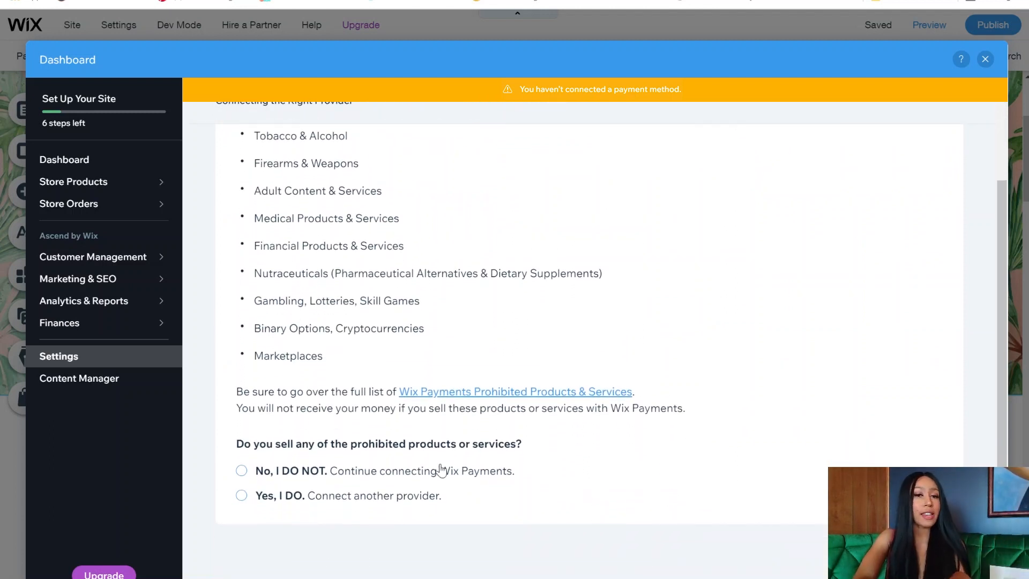
{"action": "left_click", "coordinate": [414, 477]}
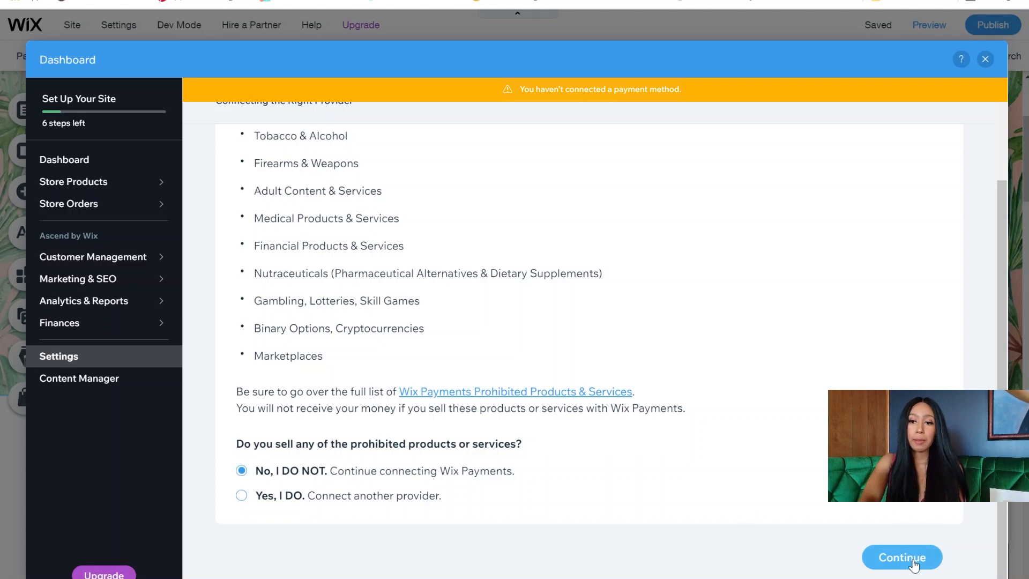
{"action": "left_click", "coordinate": [903, 558]}
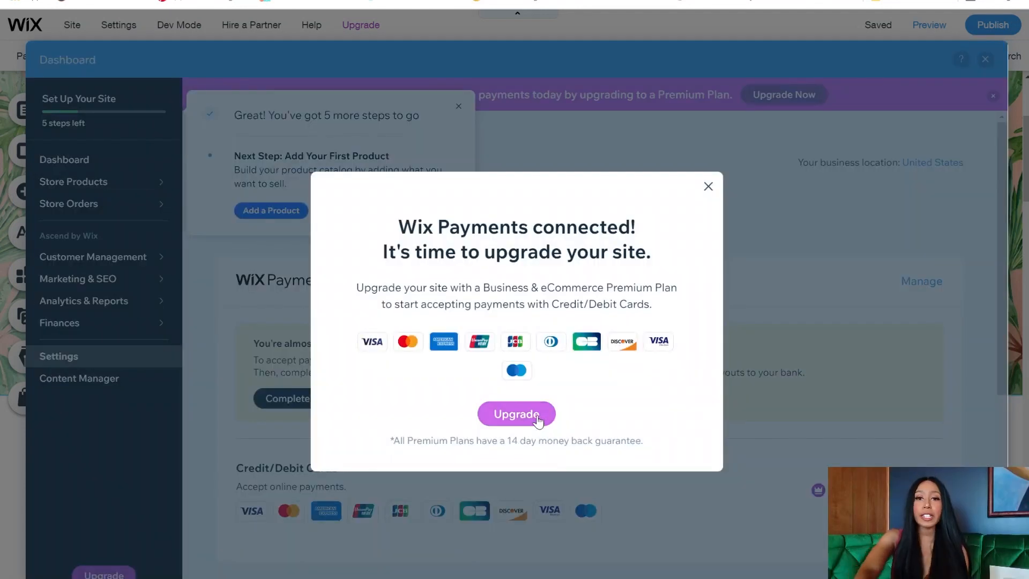
{"action": "left_click", "coordinate": [537, 416]}
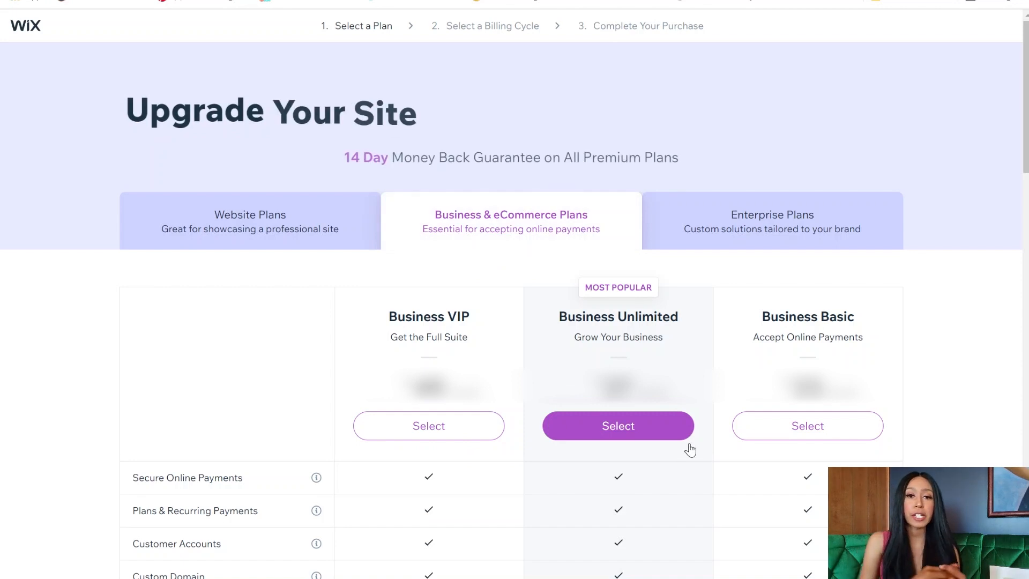
Step: Buy the Business Unlimited premium plan with yearly billing through checkout
{"action": "scroll", "coordinate": [691, 450], "scroll_direction": "down", "scroll_amount": 4}
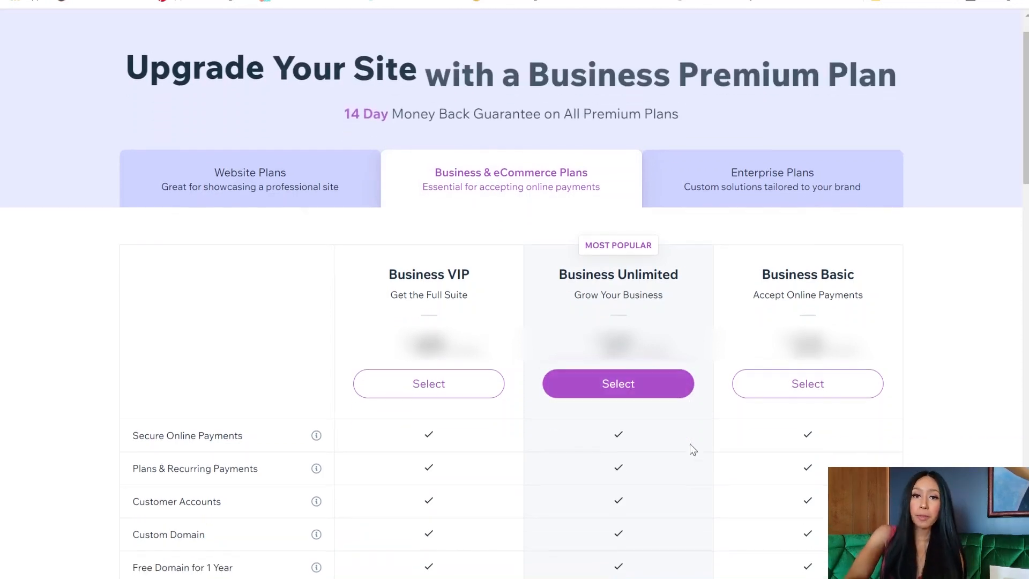
{"action": "scroll", "coordinate": [690, 444], "scroll_direction": "down", "scroll_amount": 8}
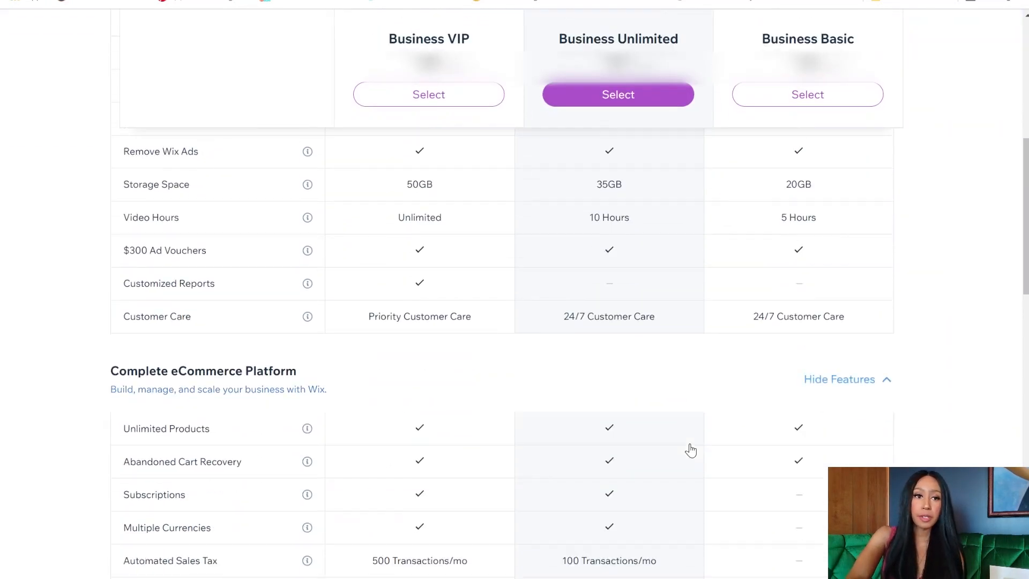
{"action": "scroll", "coordinate": [690, 444], "scroll_direction": "down", "scroll_amount": 3}
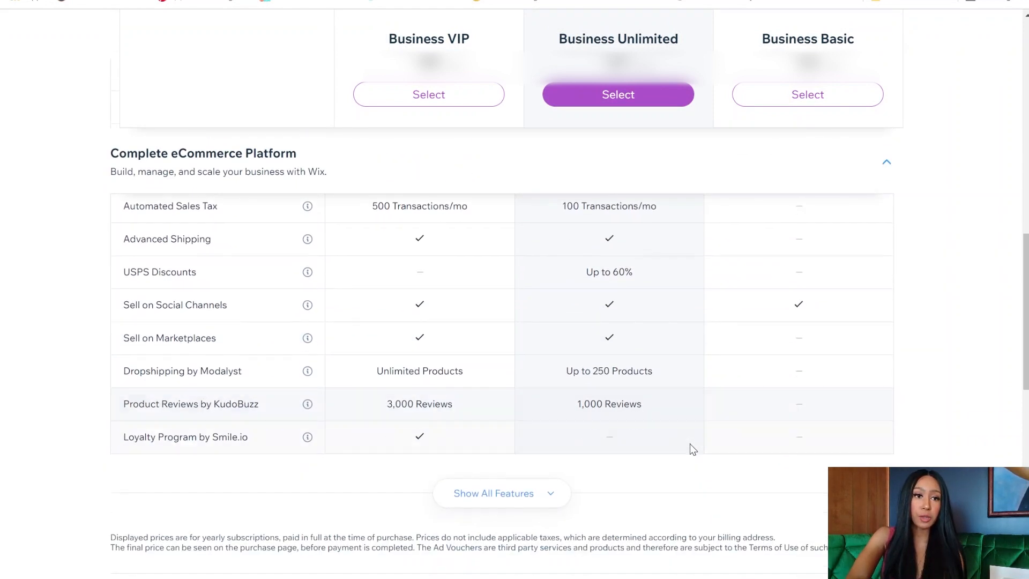
{"action": "scroll", "coordinate": [690, 444], "scroll_direction": "up", "scroll_amount": 7}
{"action": "scroll", "coordinate": [689, 444], "scroll_direction": "up", "scroll_amount": 2}
{"action": "left_click", "coordinate": [627, 429]}
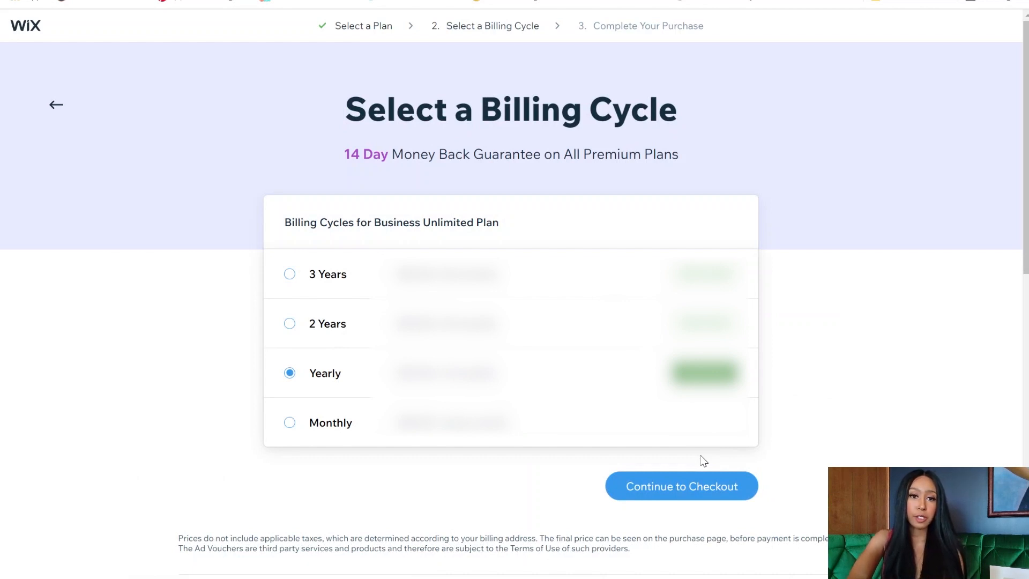
{"action": "left_click", "coordinate": [662, 488]}
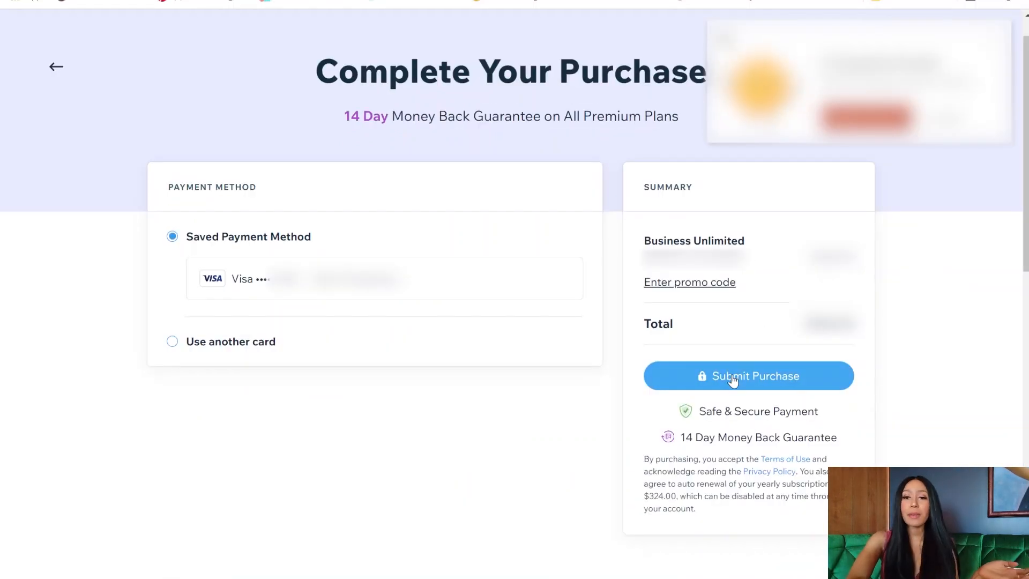
{"action": "left_click", "coordinate": [733, 379]}
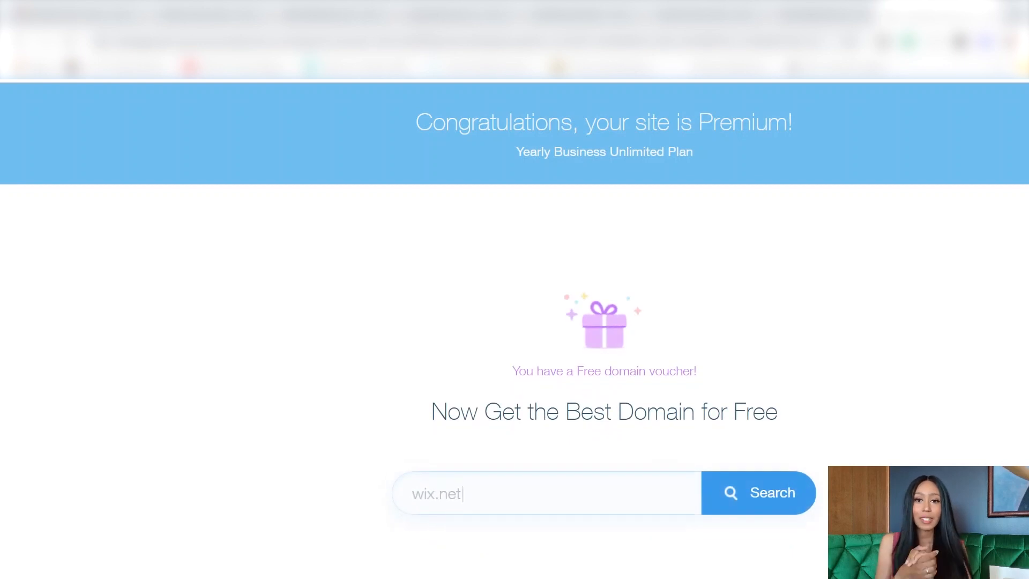
Step: Search sidehustleshop.com, then switch to sidehustlestop.com and claim it as the free domain
{"action": "left_click", "coordinate": [414, 493]}
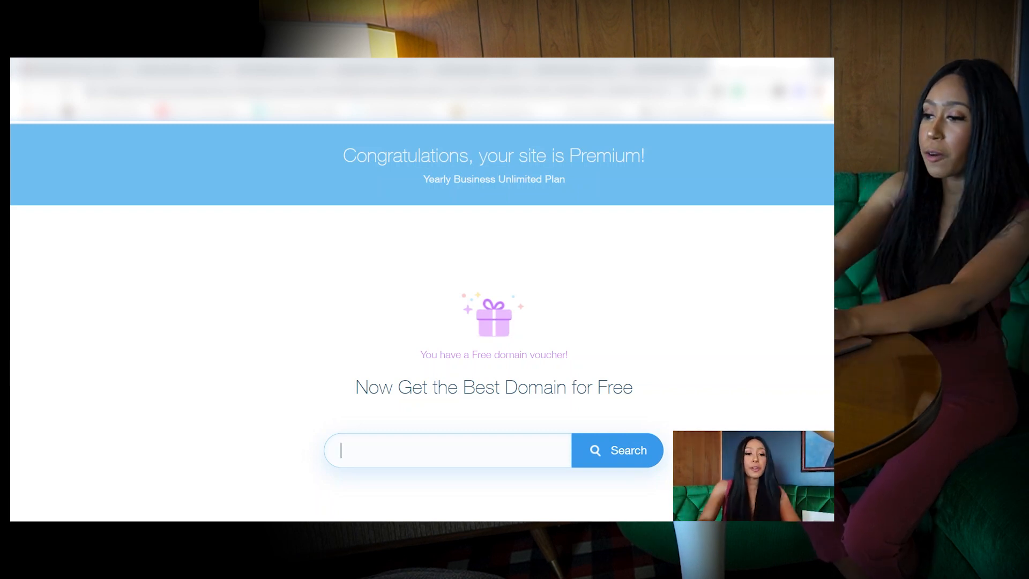
{"action": "type", "text": "sidehustlesh"}
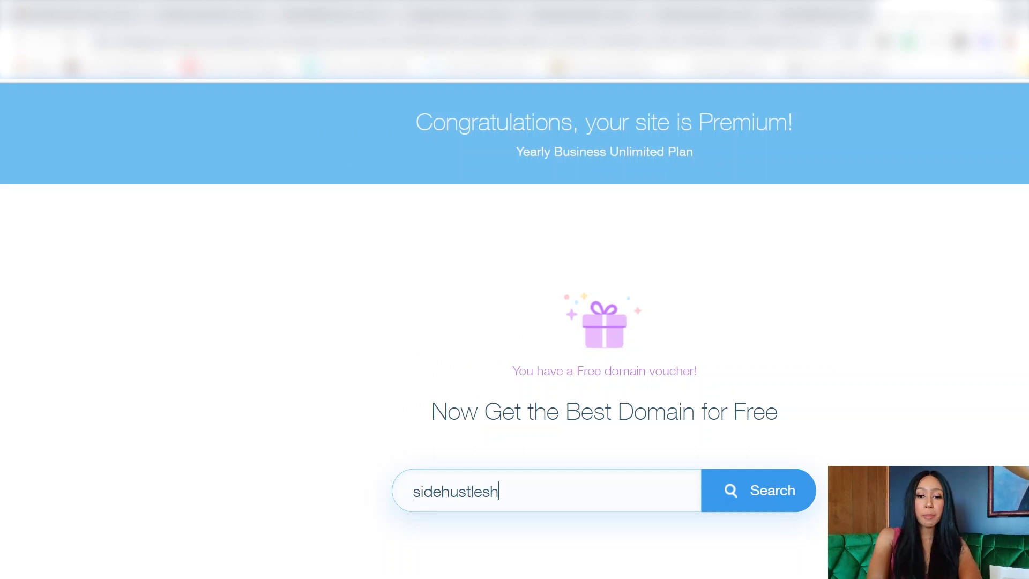
{"action": "type", "text": "op"}
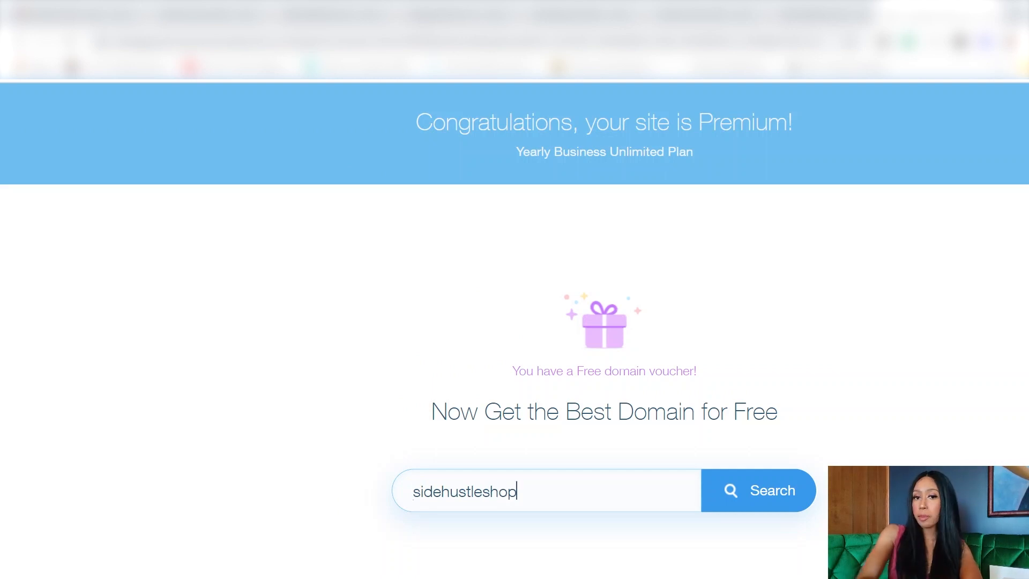
{"action": "left_click", "coordinate": [782, 482]}
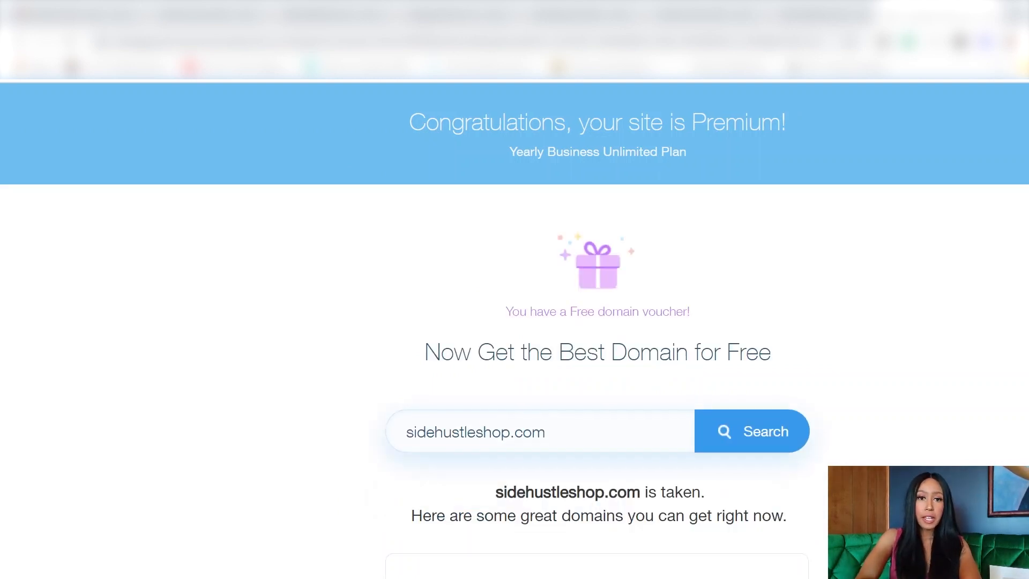
{"action": "left_click_drag", "start_coordinate": [549, 435], "coordinate": [484, 435]}
{"action": "key", "text": "BackSpace"}
{"action": "key", "text": "BackSpace"}
{"action": "type", "text": "stop"}
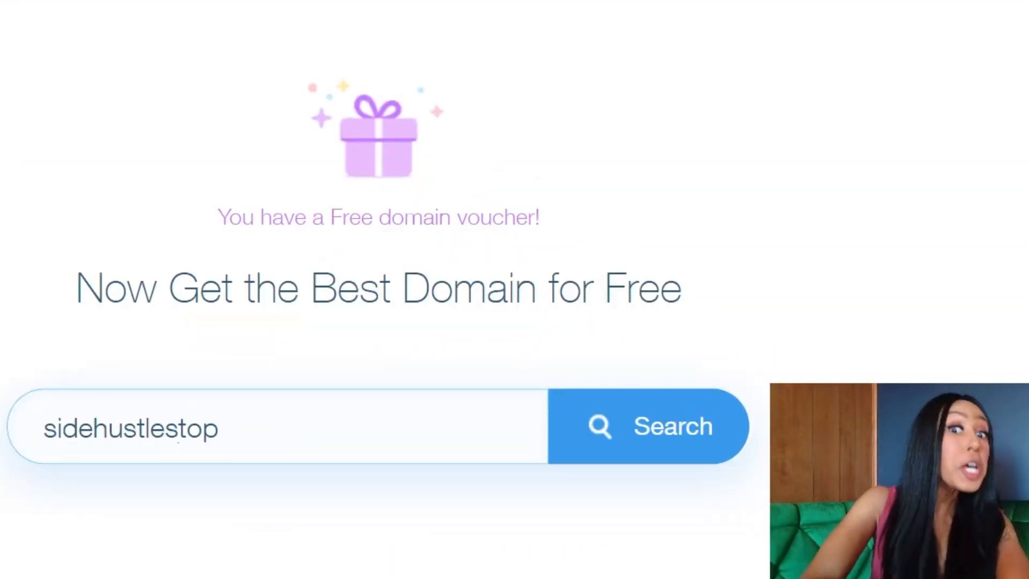
{"action": "left_click", "coordinate": [685, 425]}
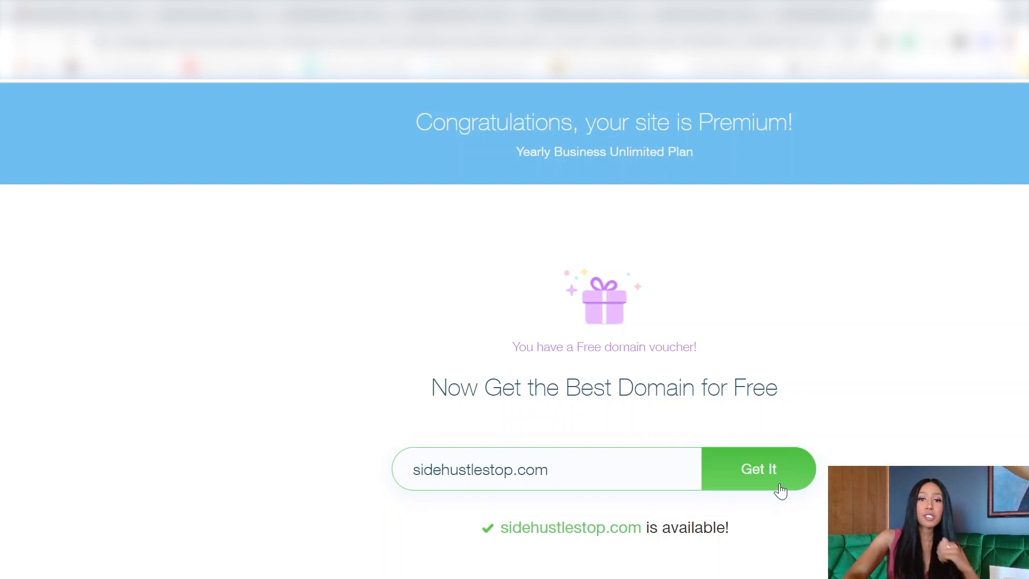
{"action": "left_click", "coordinate": [761, 471]}
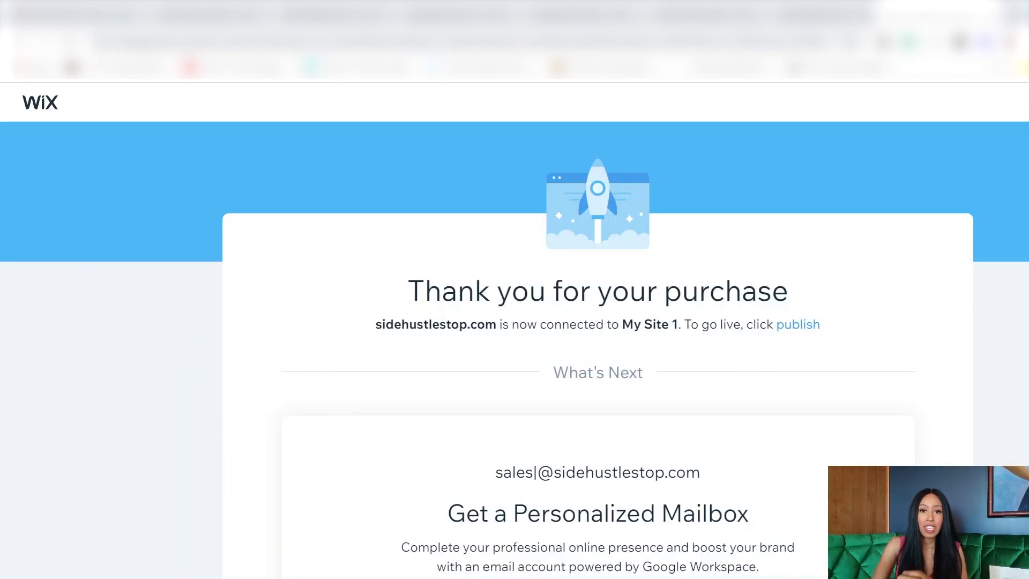
{"action": "scroll", "coordinate": [803, 525], "scroll_direction": "down", "scroll_amount": 2}
{"action": "scroll", "coordinate": [804, 525], "scroll_direction": "up", "scroll_amount": 2}
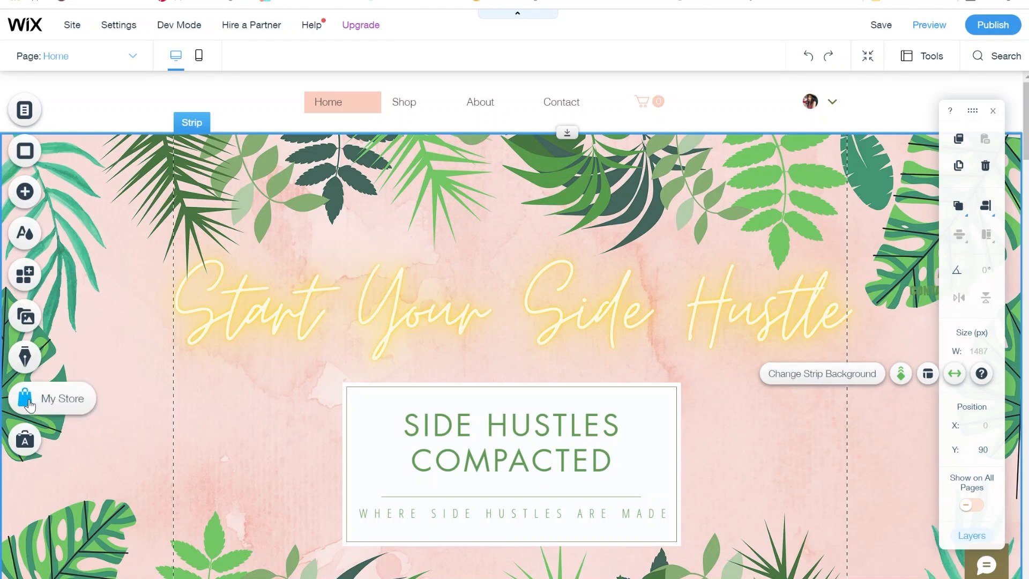
Step: In the store's shipping rules, toggle International off and back on, then edit the Domestic rule
{"action": "left_click", "coordinate": [49, 407]}
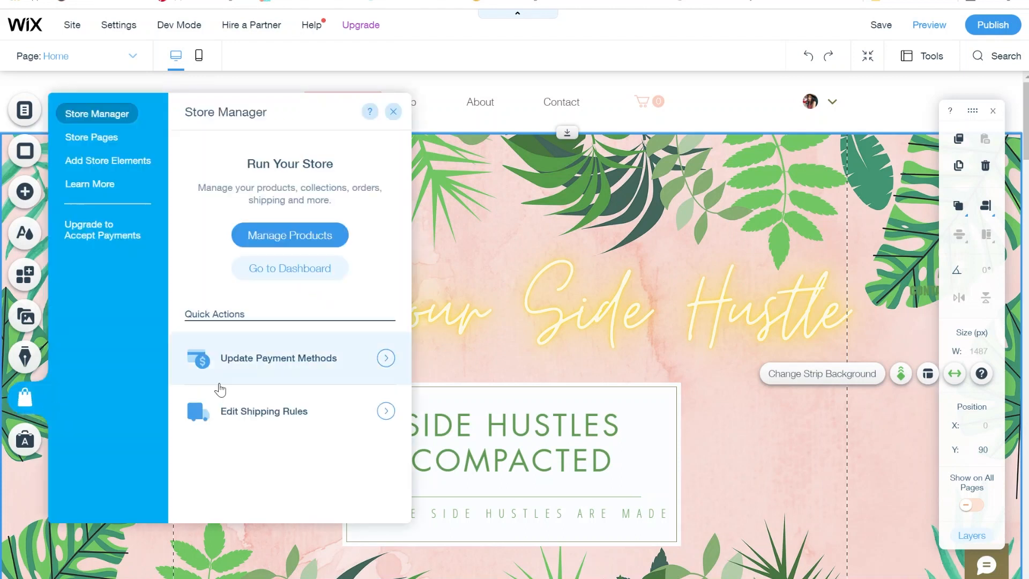
{"action": "left_click", "coordinate": [266, 419]}
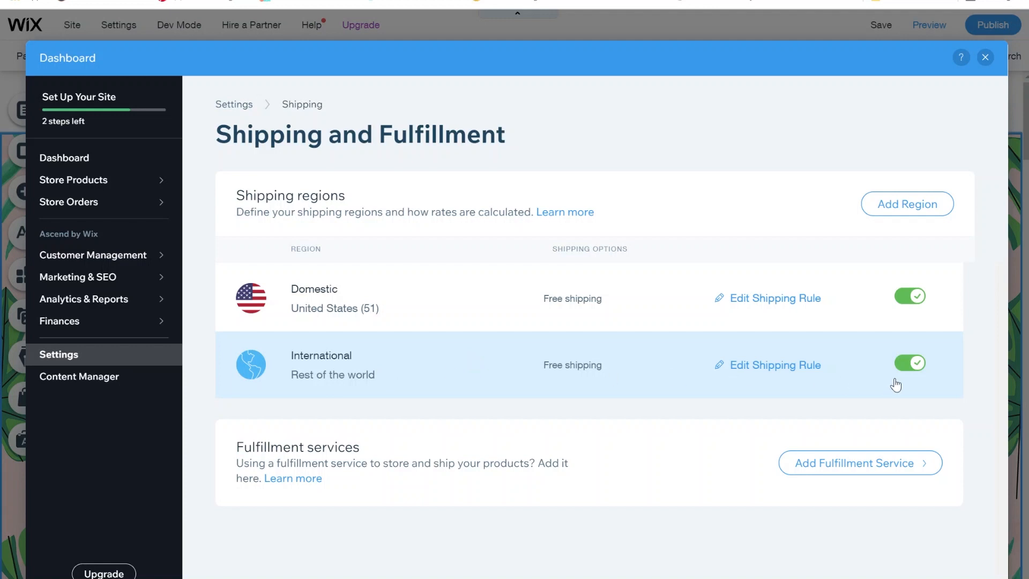
{"action": "left_click", "coordinate": [911, 367]}
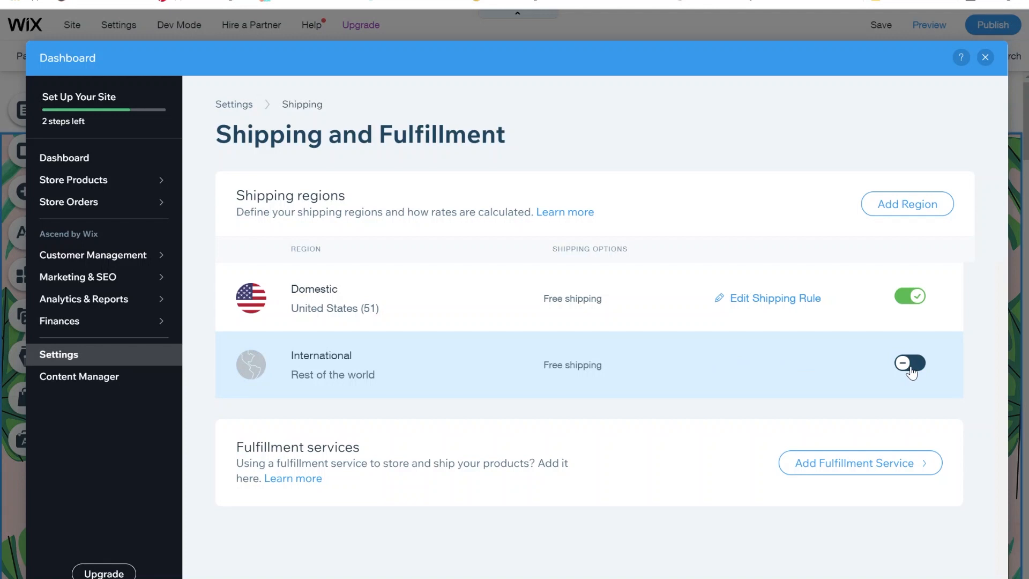
{"action": "left_click", "coordinate": [911, 368]}
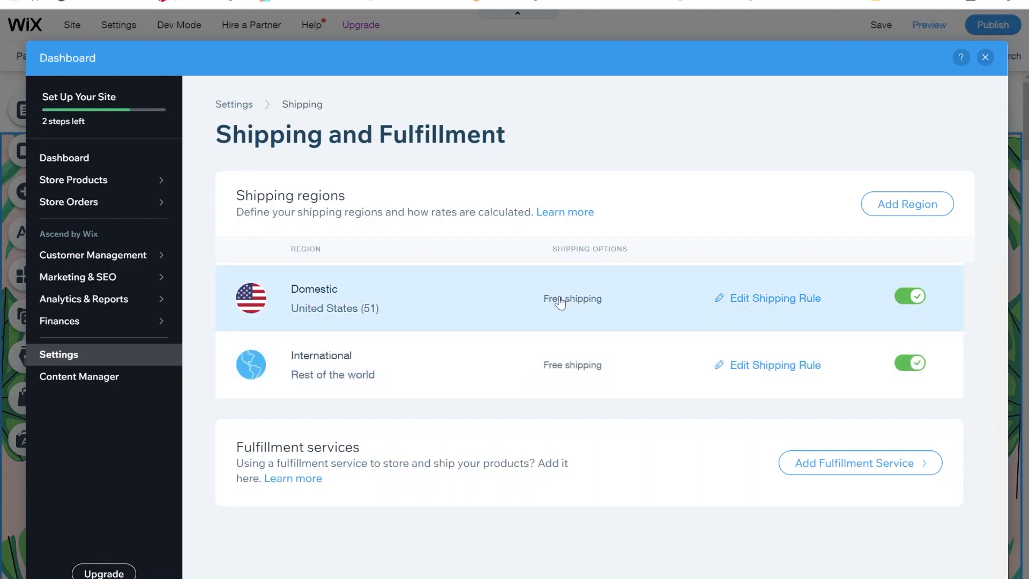
{"action": "left_click", "coordinate": [768, 304]}
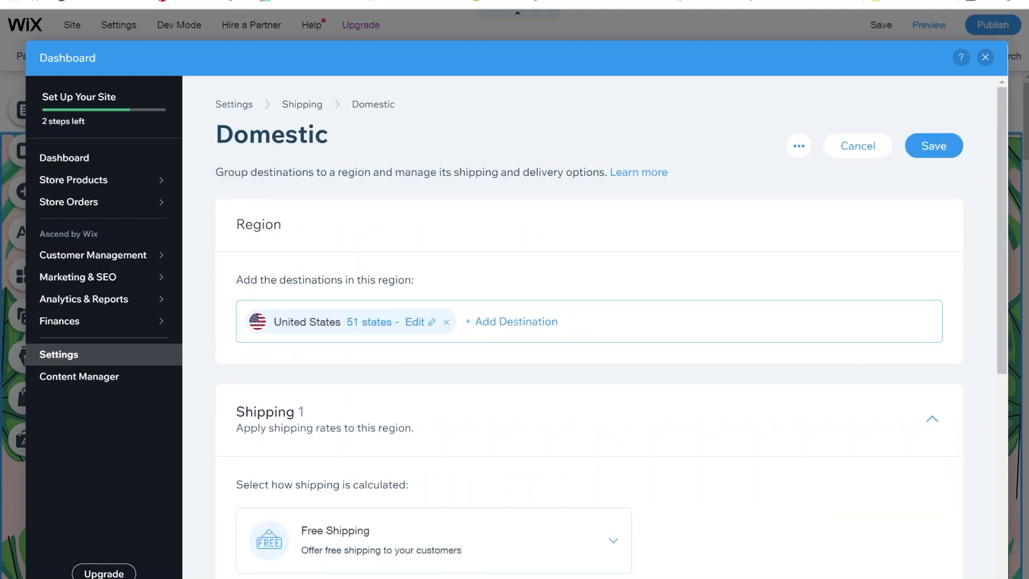
Step: Switch Domestic shipping from free to Flat Rate, named 'Standard Shipping'
{"action": "scroll", "coordinate": [593, 287], "scroll_direction": "down", "scroll_amount": 4}
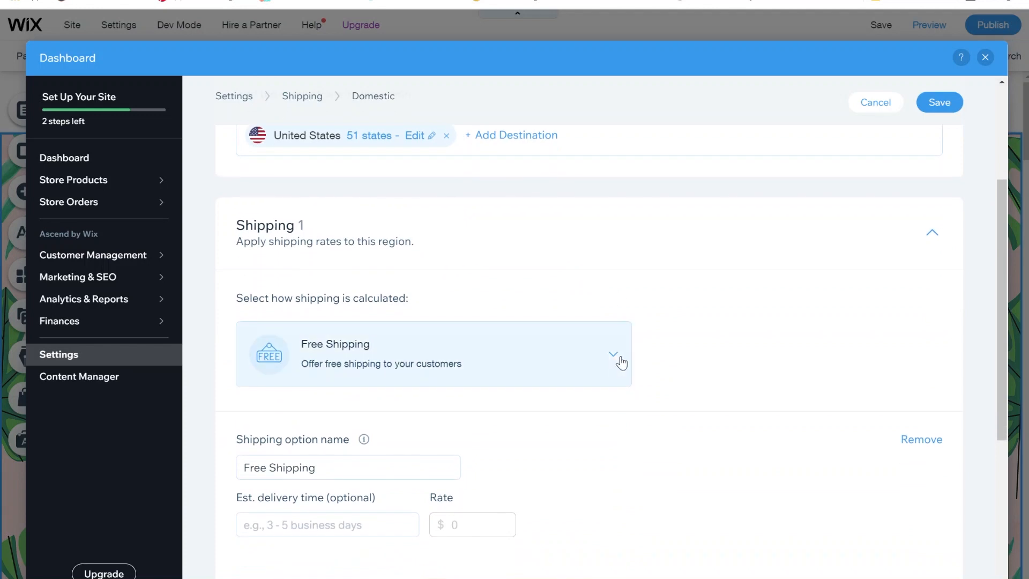
{"action": "left_click", "coordinate": [626, 362]}
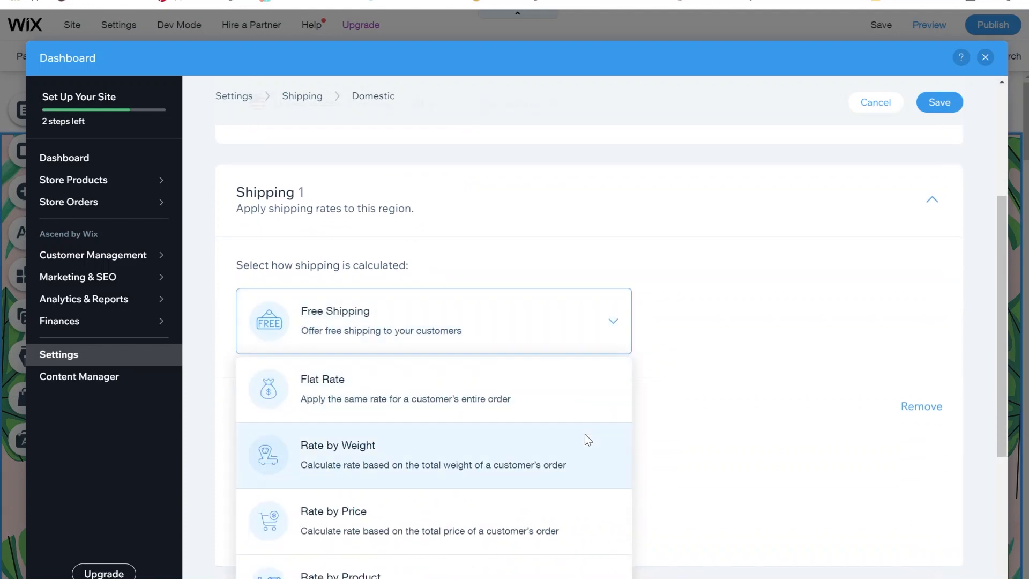
{"action": "scroll", "coordinate": [588, 439], "scroll_direction": "down", "scroll_amount": 3}
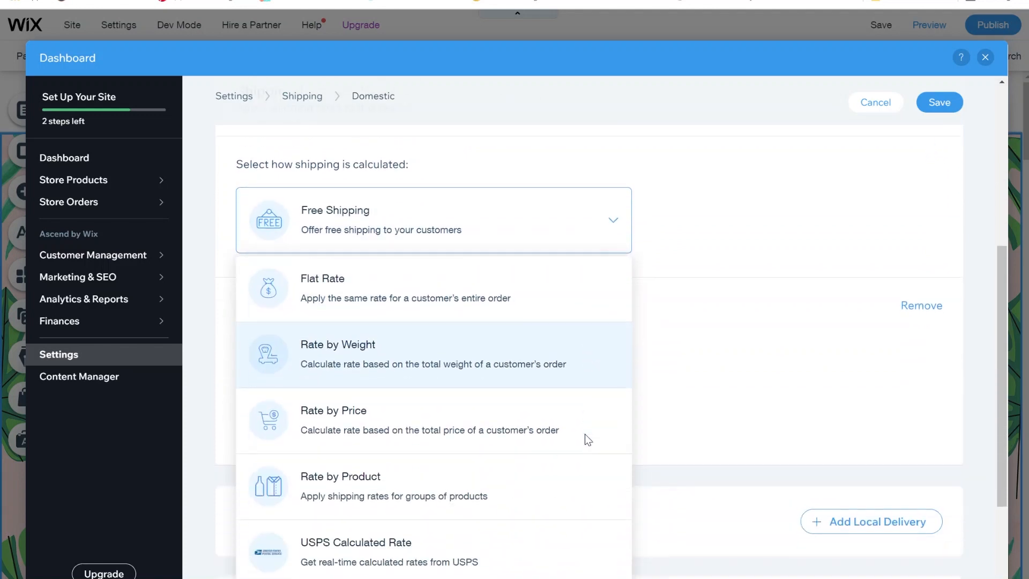
{"action": "scroll", "coordinate": [489, 497], "scroll_direction": "down", "scroll_amount": 1}
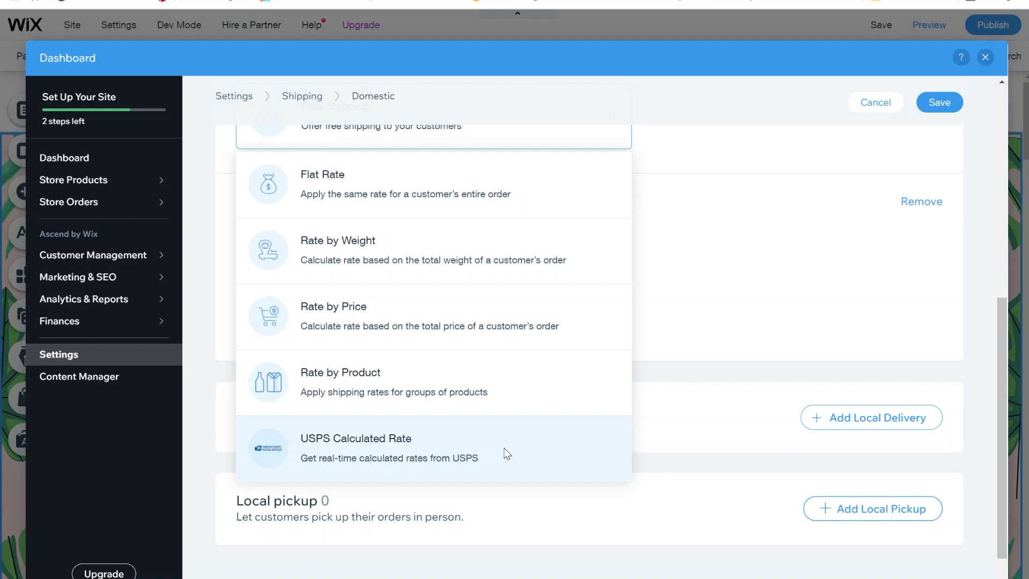
{"action": "left_click", "coordinate": [517, 189]}
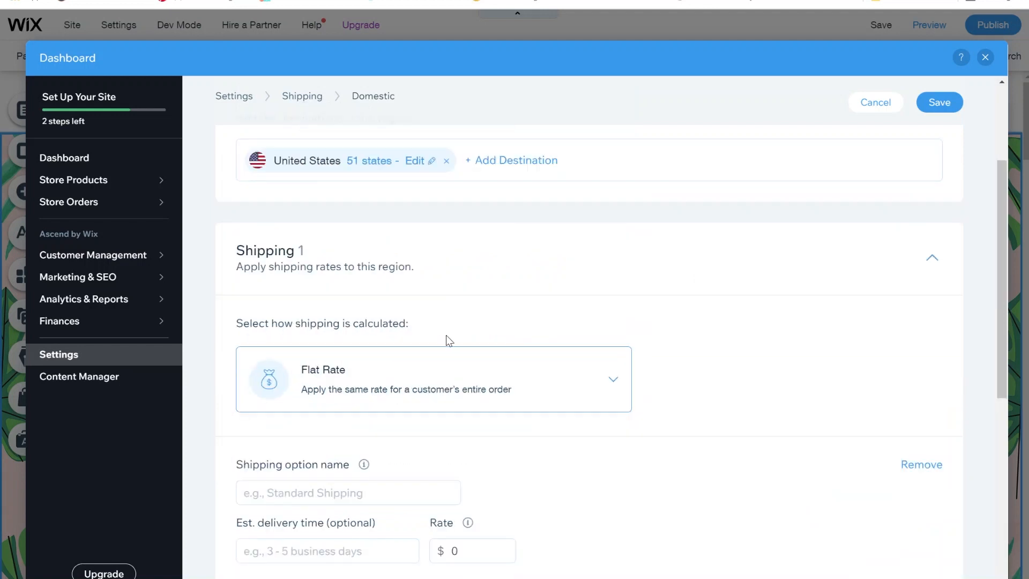
{"action": "scroll", "coordinate": [310, 510], "scroll_direction": "down", "scroll_amount": 2}
{"action": "left_click", "coordinate": [322, 380]}
{"action": "type", "text": "S"}
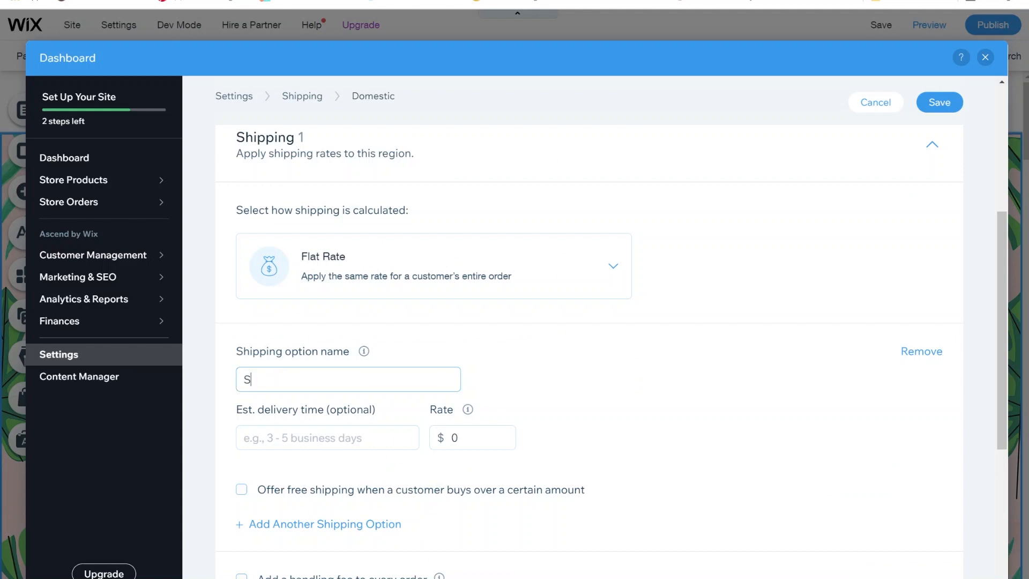
{"action": "type", "text": "tandard Shipping"}
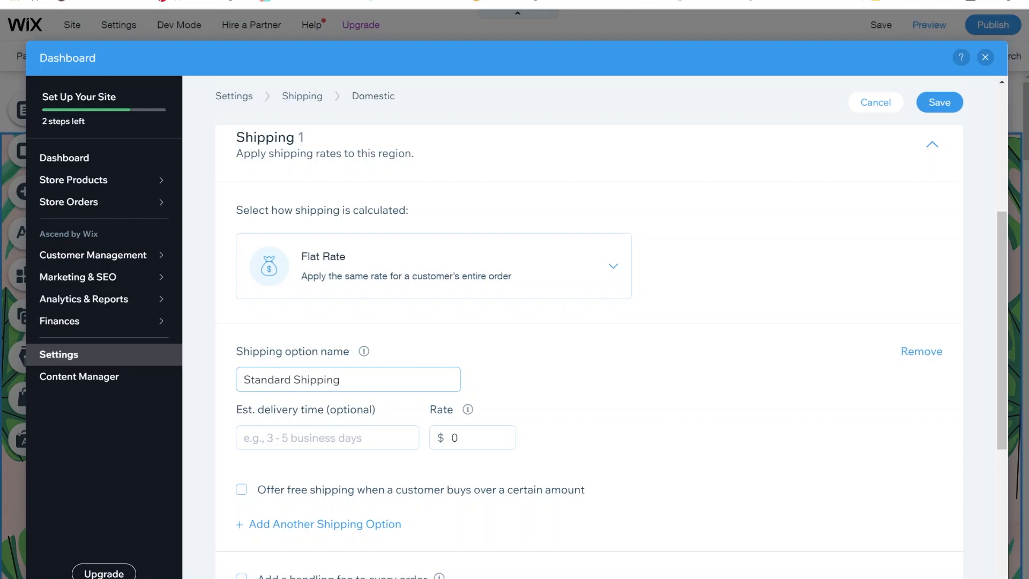
Step: Set the Standard Shipping rate to 5.99 and save the Domestic settings
{"action": "scroll", "coordinate": [424, 375], "scroll_direction": "down", "scroll_amount": 1}
{"action": "left_click", "coordinate": [483, 372]}
{"action": "key", "text": "ctrl+a"}
{"action": "type", "text": "5.99"}
{"action": "left_click", "coordinate": [638, 350]}
{"action": "scroll", "coordinate": [640, 350], "scroll_direction": "down", "scroll_amount": 3}
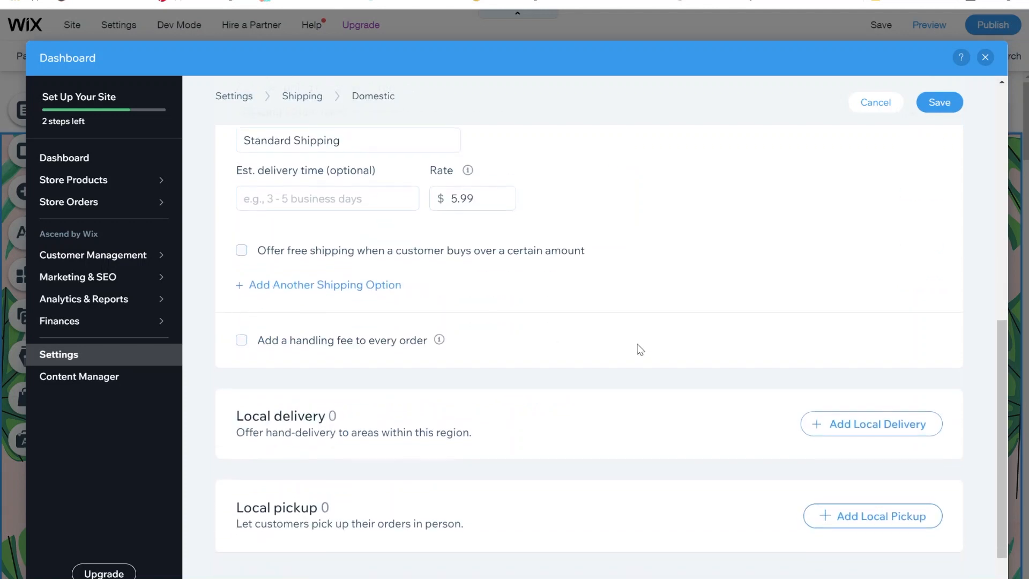
{"action": "scroll", "coordinate": [638, 349], "scroll_direction": "down", "scroll_amount": 1}
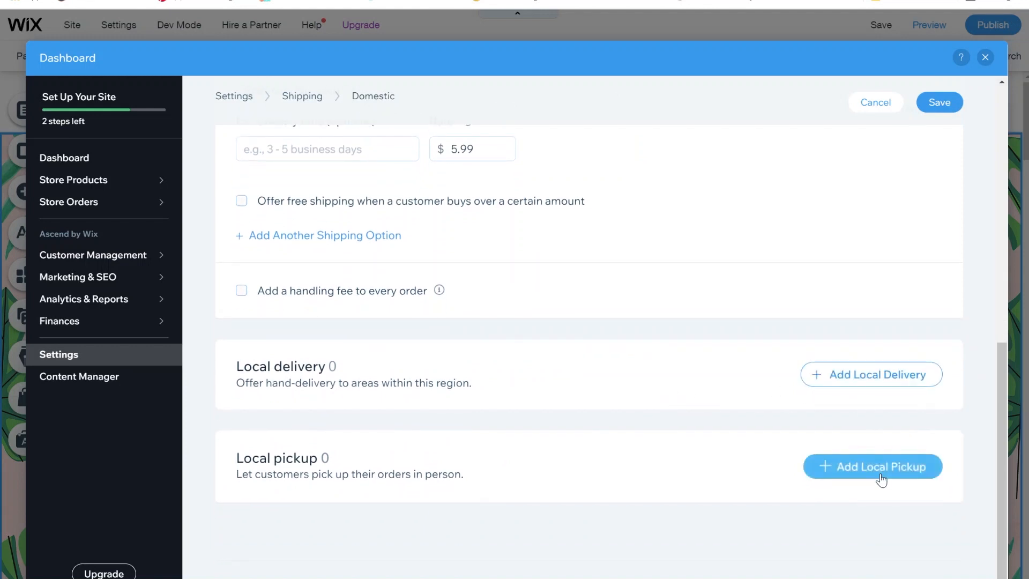
{"action": "scroll", "coordinate": [703, 457], "scroll_direction": "down", "scroll_amount": 1}
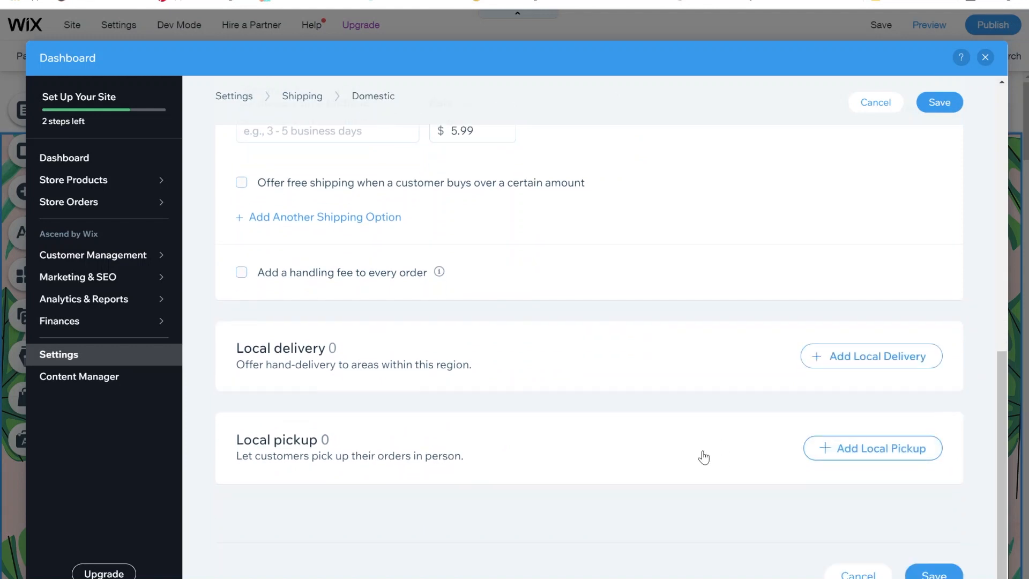
{"action": "left_click", "coordinate": [948, 575]}
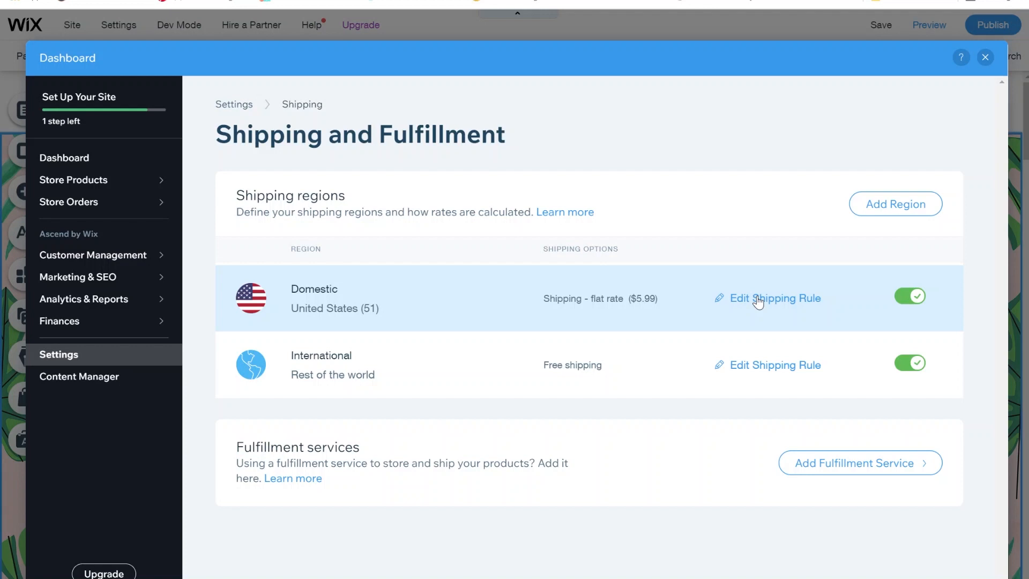
Step: In the Domestic region, search 'can' and add Canada as a destination
{"action": "left_click", "coordinate": [759, 299]}
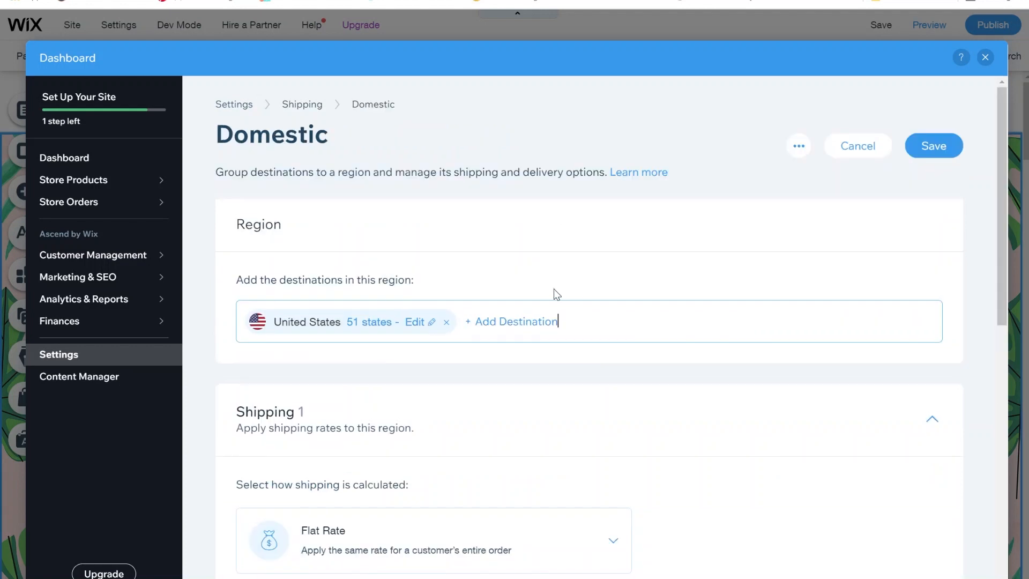
{"action": "left_click", "coordinate": [499, 323]}
{"action": "scroll", "coordinate": [374, 401], "scroll_direction": "down", "scroll_amount": 1}
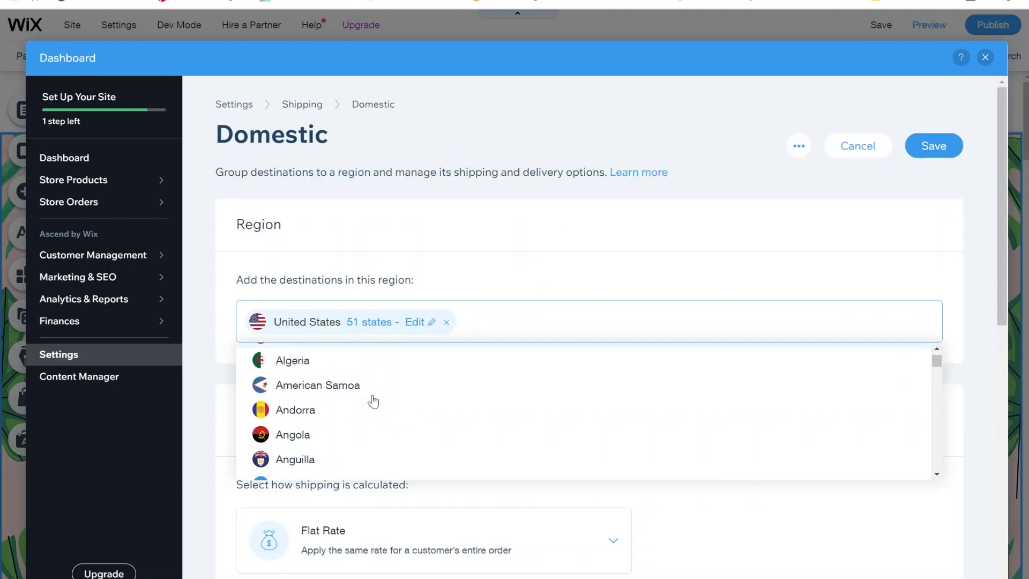
{"action": "scroll", "coordinate": [374, 401], "scroll_direction": "down", "scroll_amount": 3}
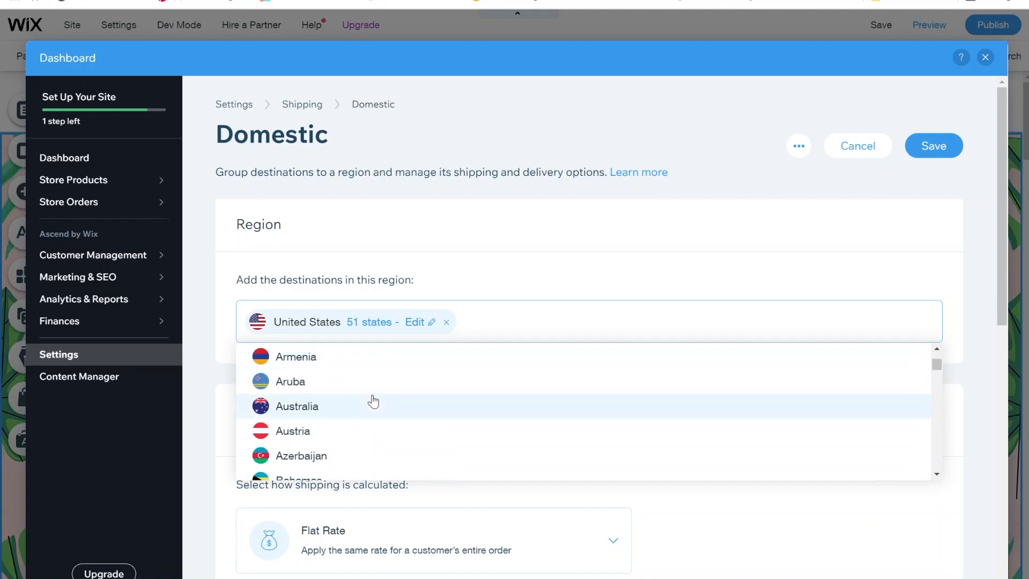
{"action": "type", "text": "ca"}
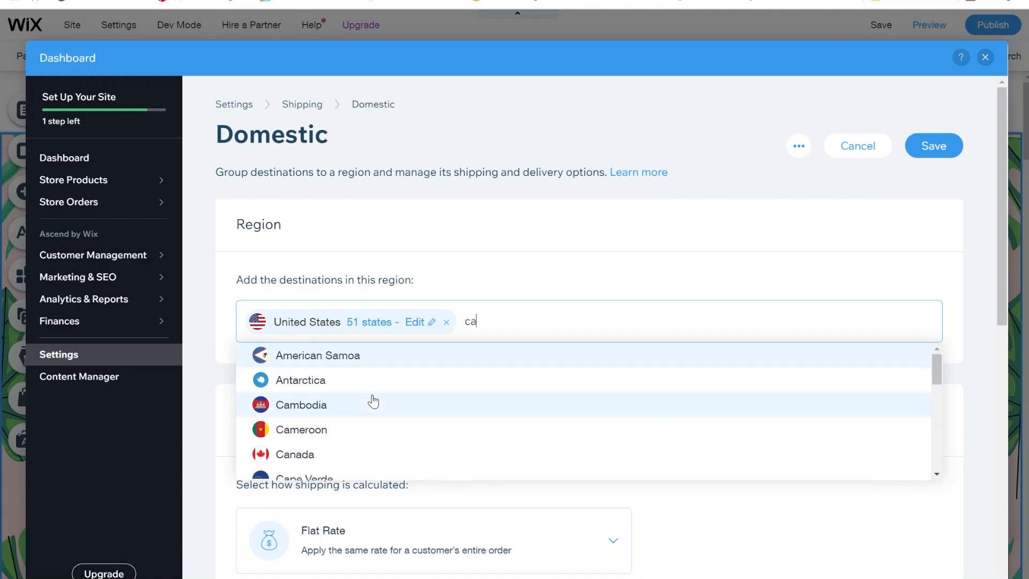
{"action": "type", "text": "n"}
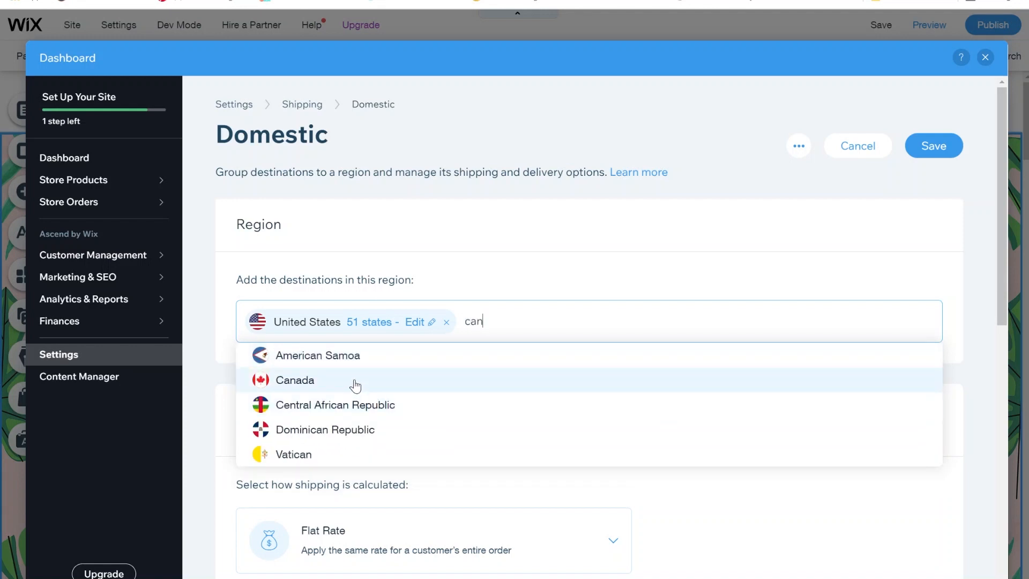
{"action": "left_click", "coordinate": [354, 382]}
{"action": "left_click", "coordinate": [505, 280]}
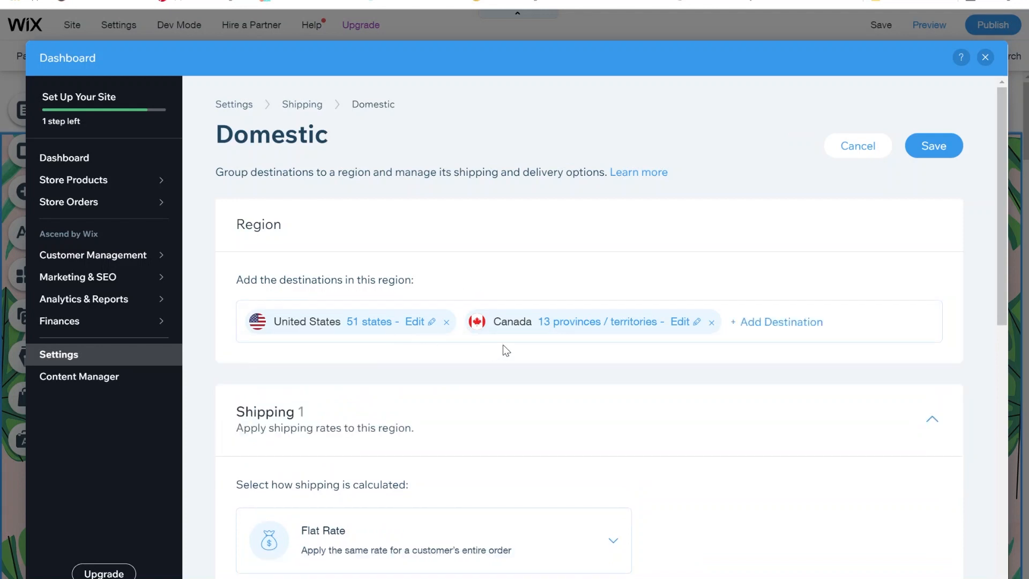
Step: Cancel the Domestic region edits and discard the Canada addition
{"action": "scroll", "coordinate": [538, 350], "scroll_direction": "down", "scroll_amount": 2}
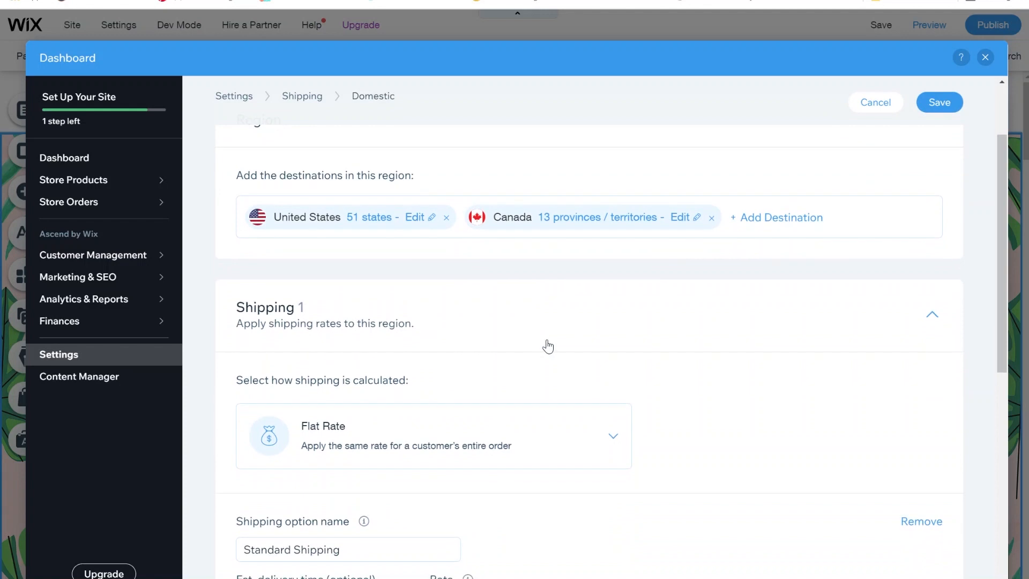
{"action": "scroll", "coordinate": [639, 288], "scroll_direction": "down", "scroll_amount": 4}
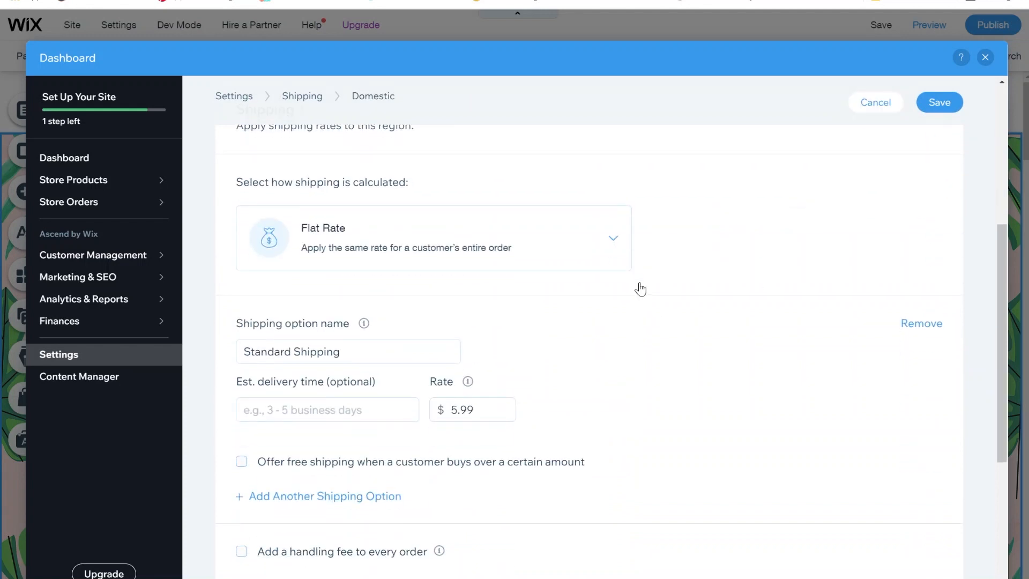
{"action": "left_click", "coordinate": [876, 102]}
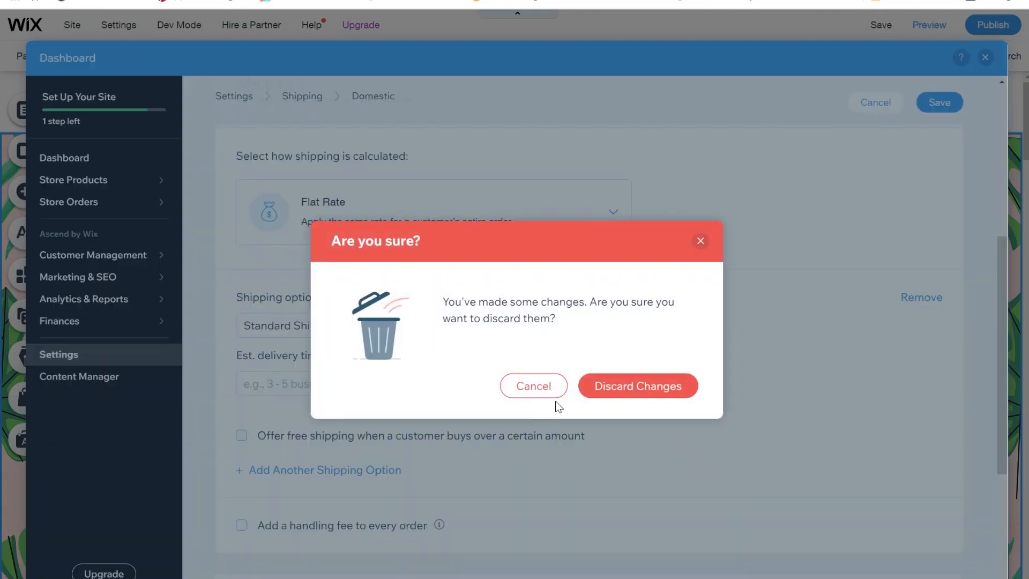
{"action": "left_click", "coordinate": [610, 393]}
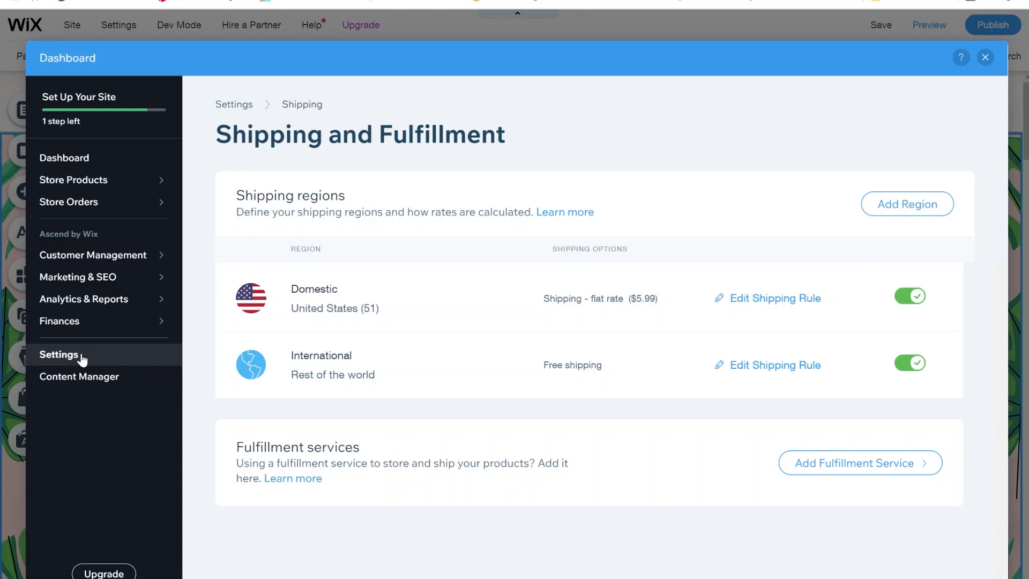
Step: Open the store's Tax settings and start automated tax setup with Avalara
{"action": "left_click", "coordinate": [59, 355]}
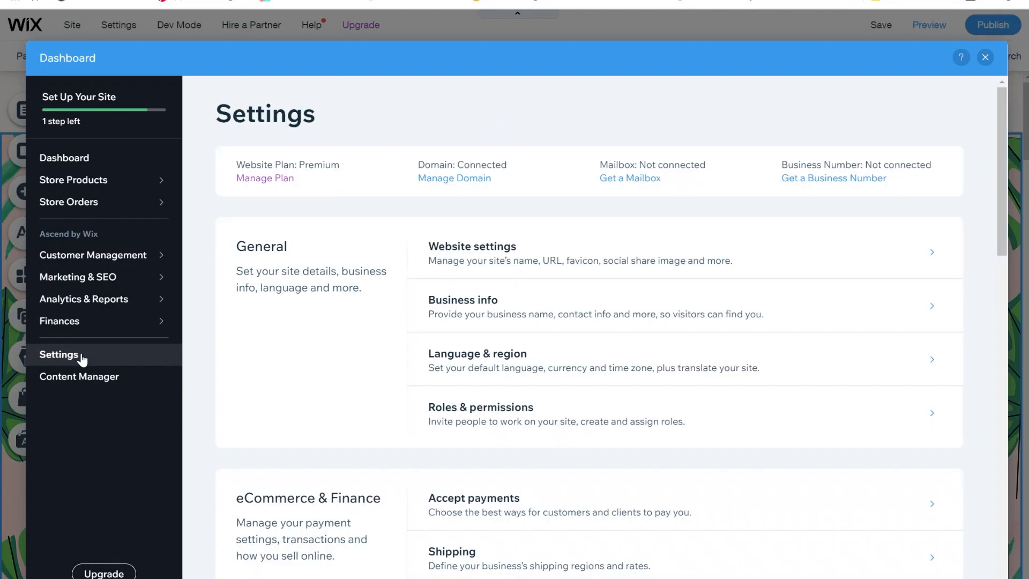
{"action": "scroll", "coordinate": [858, 413], "scroll_direction": "down", "scroll_amount": 4}
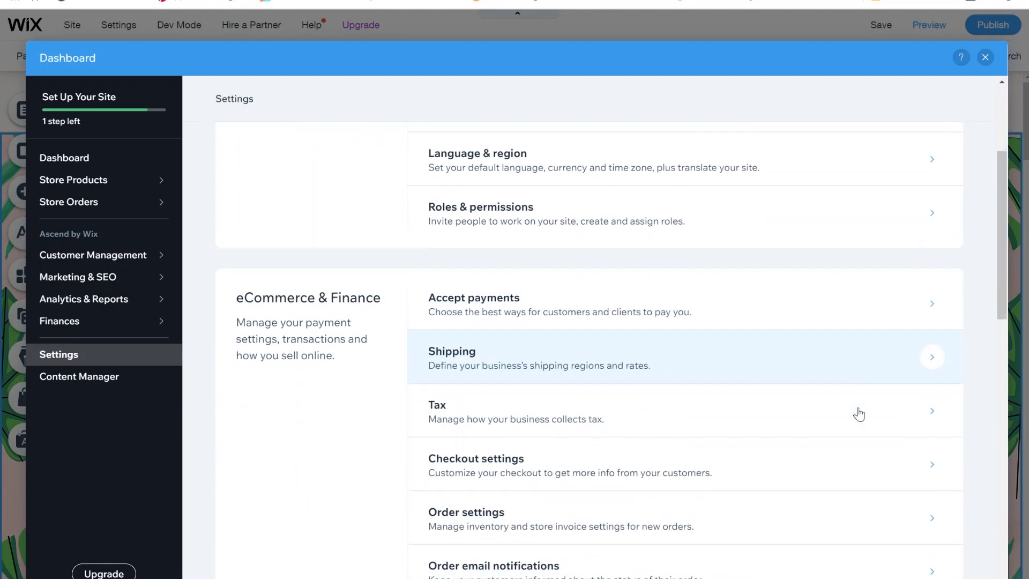
{"action": "left_click", "coordinate": [574, 410]}
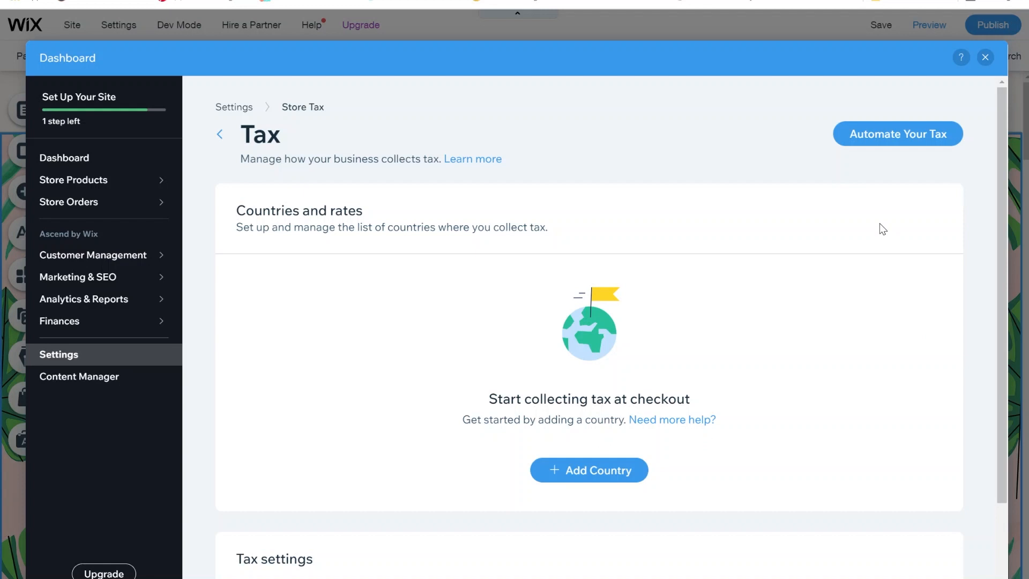
{"action": "mouse_move", "coordinate": [887, 141]}
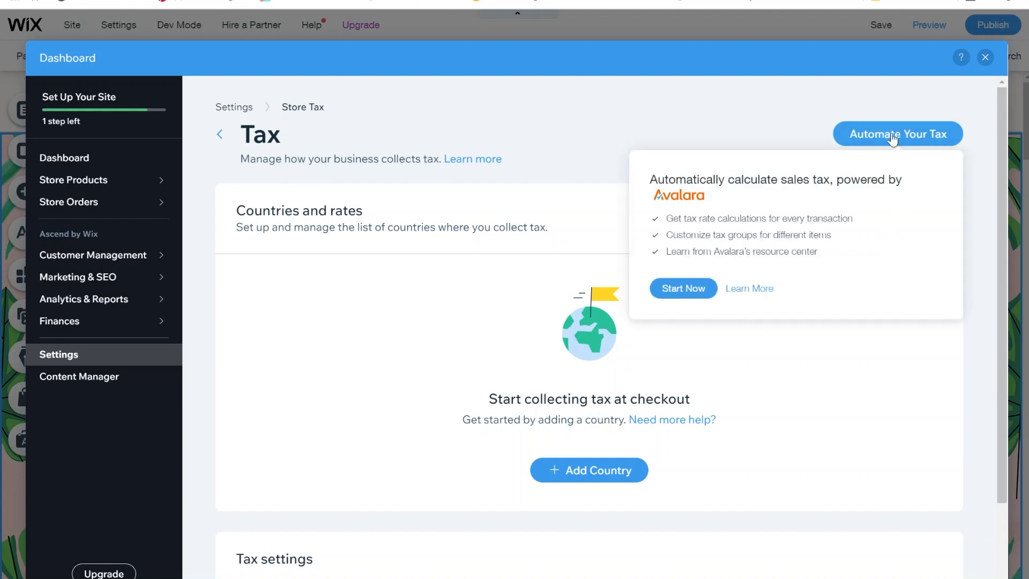
{"action": "left_click", "coordinate": [693, 291]}
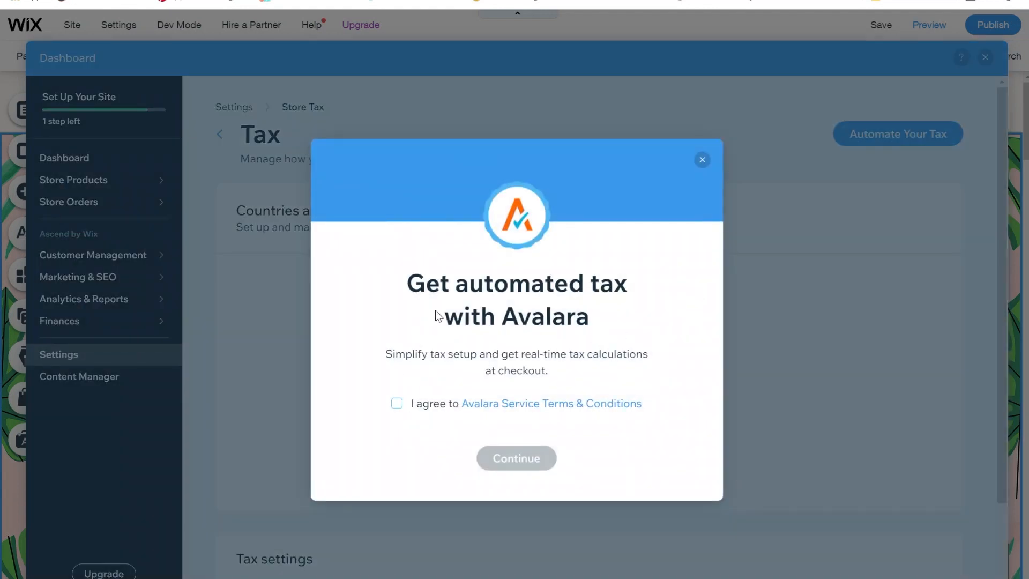
Step: Accept the Avalara terms, create the Avalara tax account, and return to Settings
{"action": "left_click", "coordinate": [396, 403]}
{"action": "left_click", "coordinate": [518, 459]}
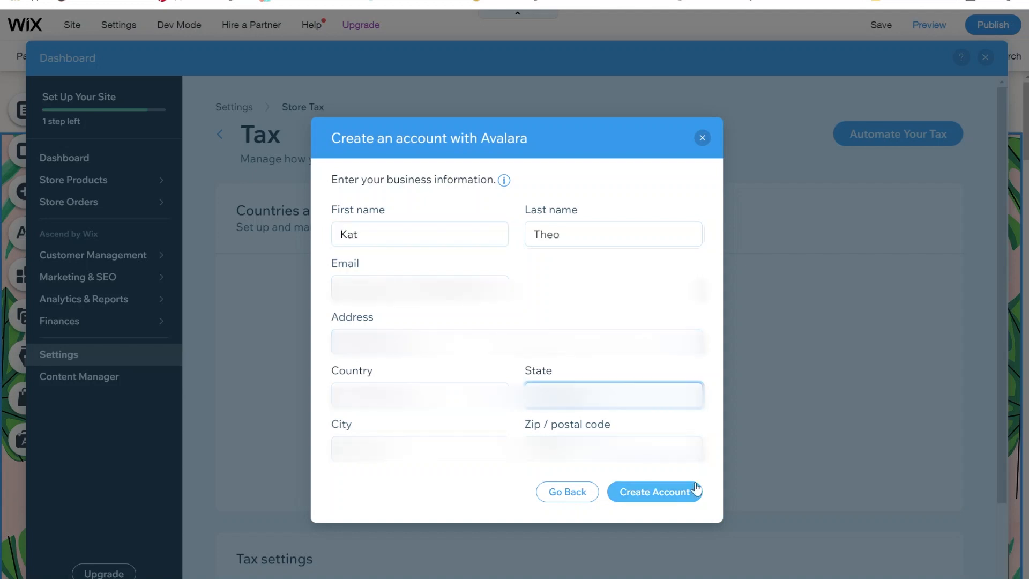
{"action": "left_click", "coordinate": [670, 492]}
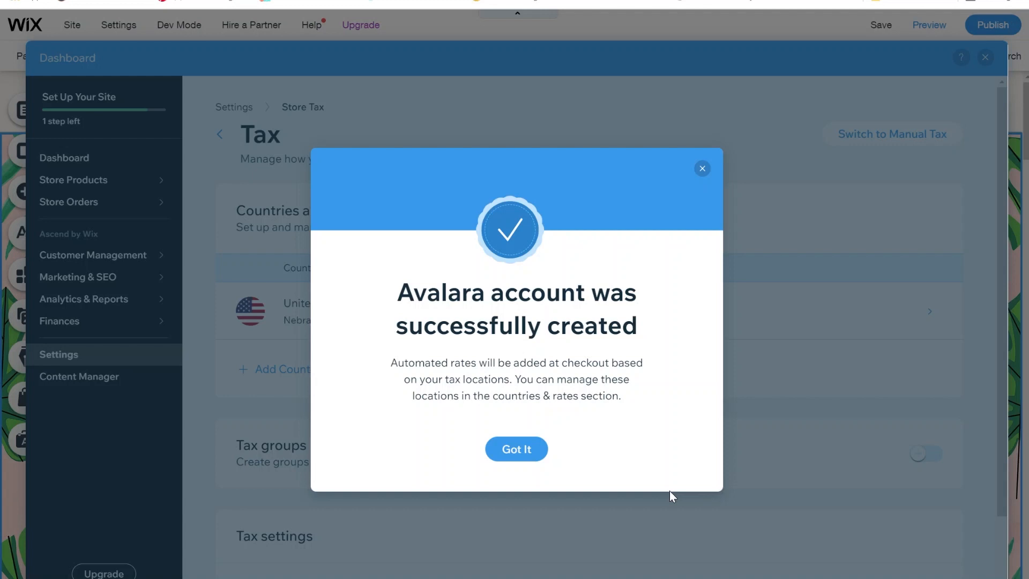
{"action": "left_click", "coordinate": [515, 451]}
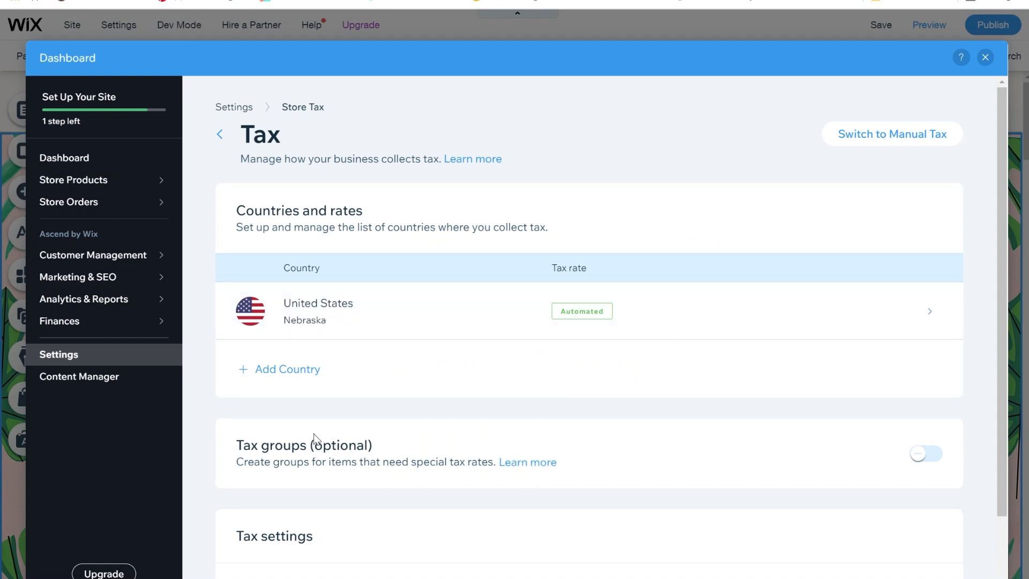
{"action": "left_click", "coordinate": [72, 360]}
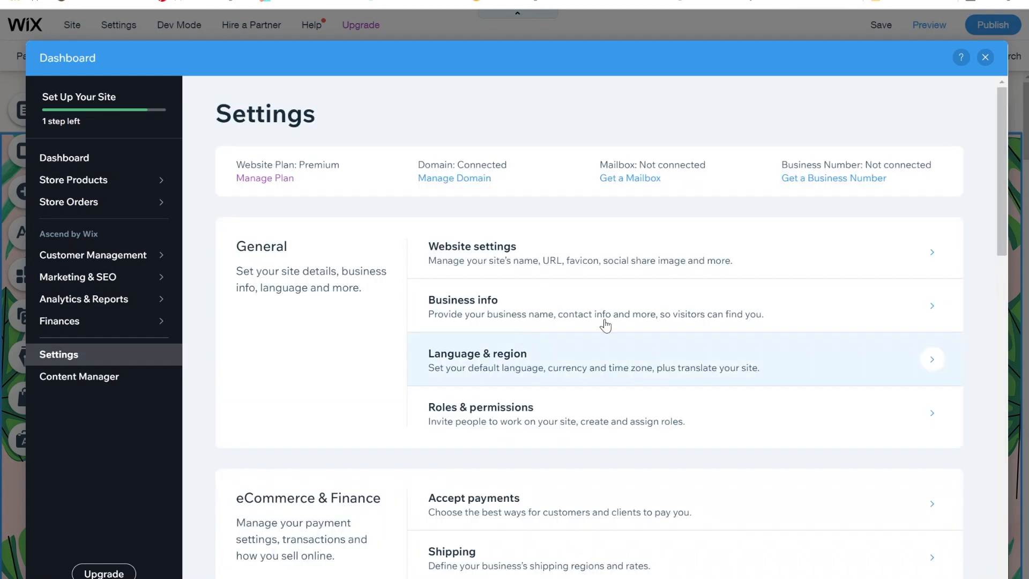
{"action": "scroll", "coordinate": [765, 265], "scroll_direction": "down", "scroll_amount": 3}
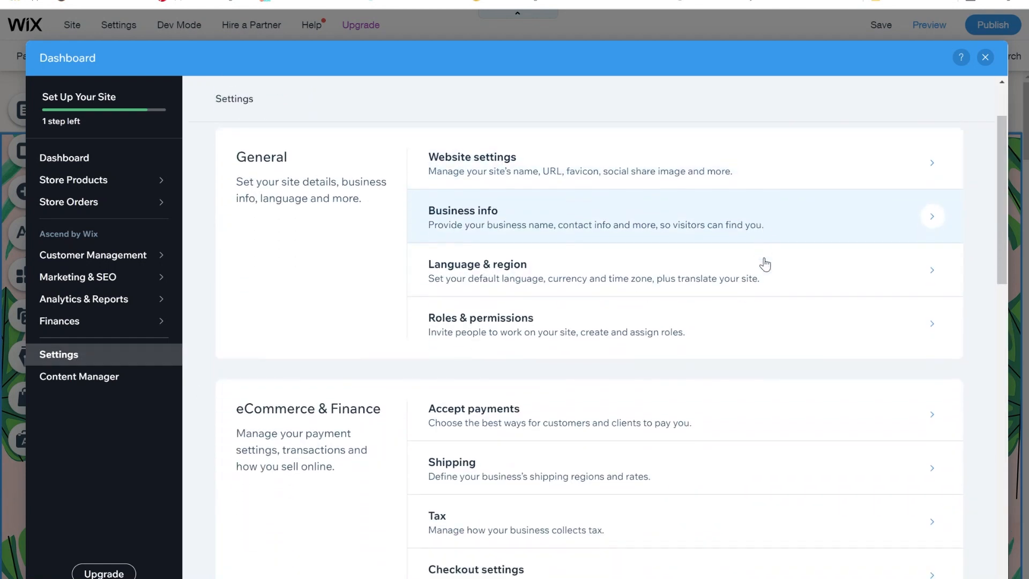
{"action": "scroll", "coordinate": [768, 320], "scroll_direction": "down", "scroll_amount": 5}
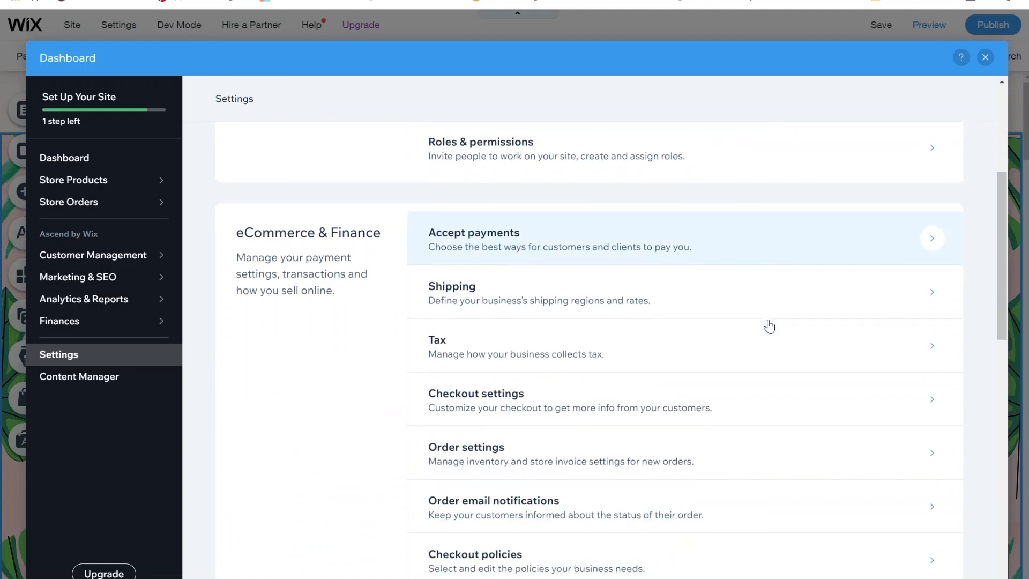
{"action": "scroll", "coordinate": [807, 418], "scroll_direction": "down", "scroll_amount": 1}
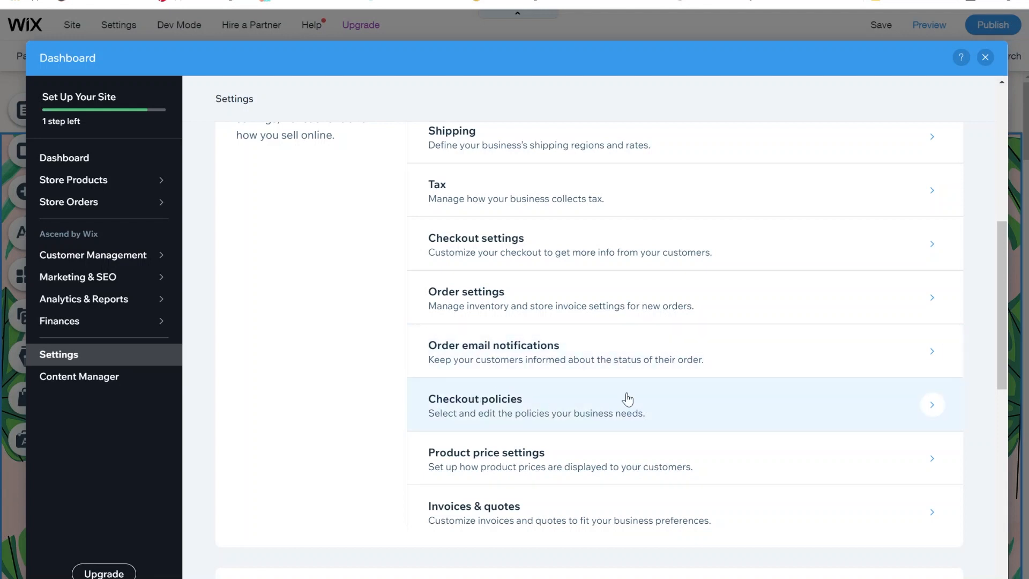
{"action": "scroll", "coordinate": [625, 450], "scroll_direction": "down", "scroll_amount": 1}
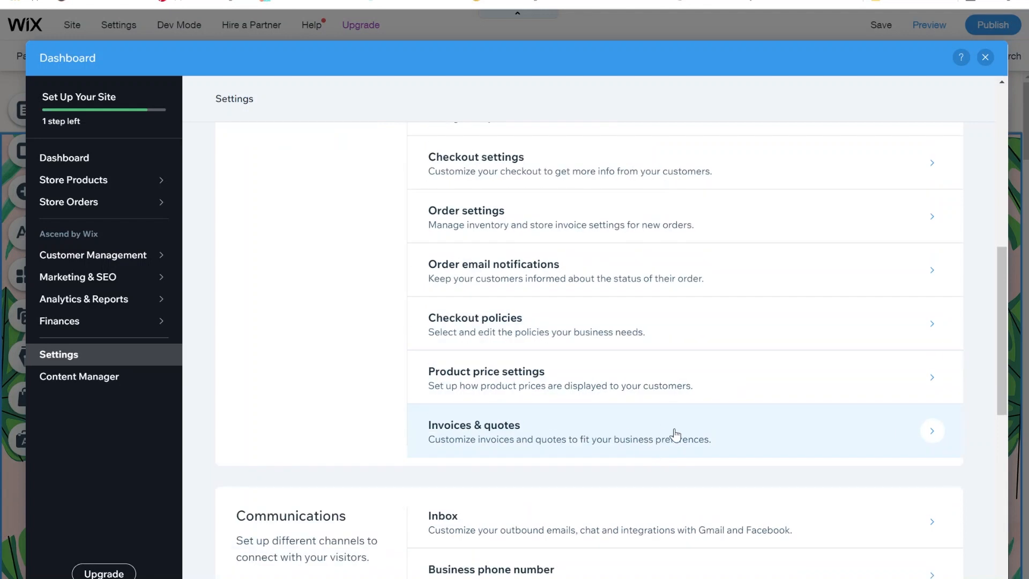
{"action": "scroll", "coordinate": [676, 435], "scroll_direction": "up", "scroll_amount": 3}
{"action": "scroll", "coordinate": [676, 434], "scroll_direction": "down", "scroll_amount": 8}
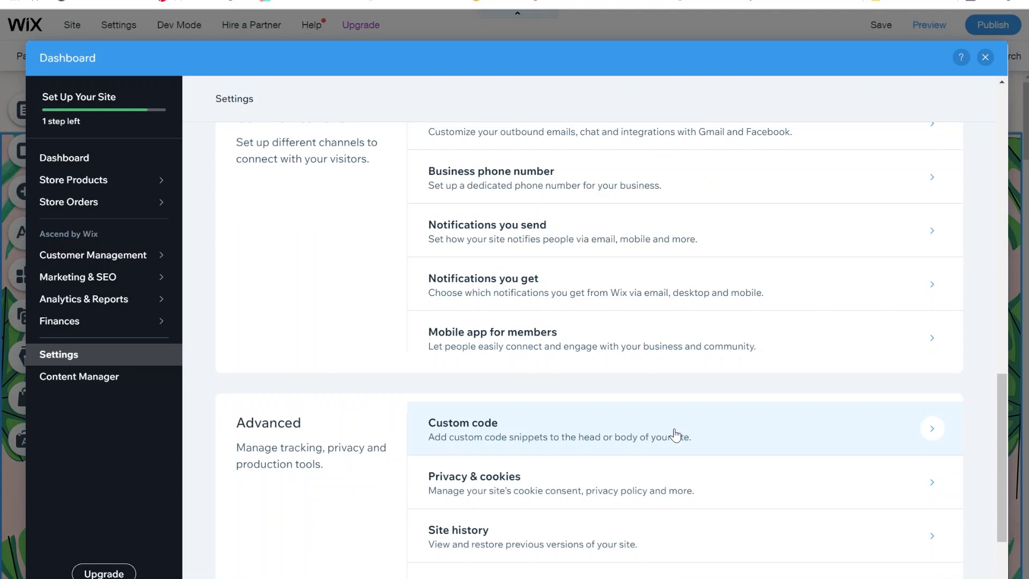
{"action": "scroll", "coordinate": [675, 434], "scroll_direction": "down", "scroll_amount": 2}
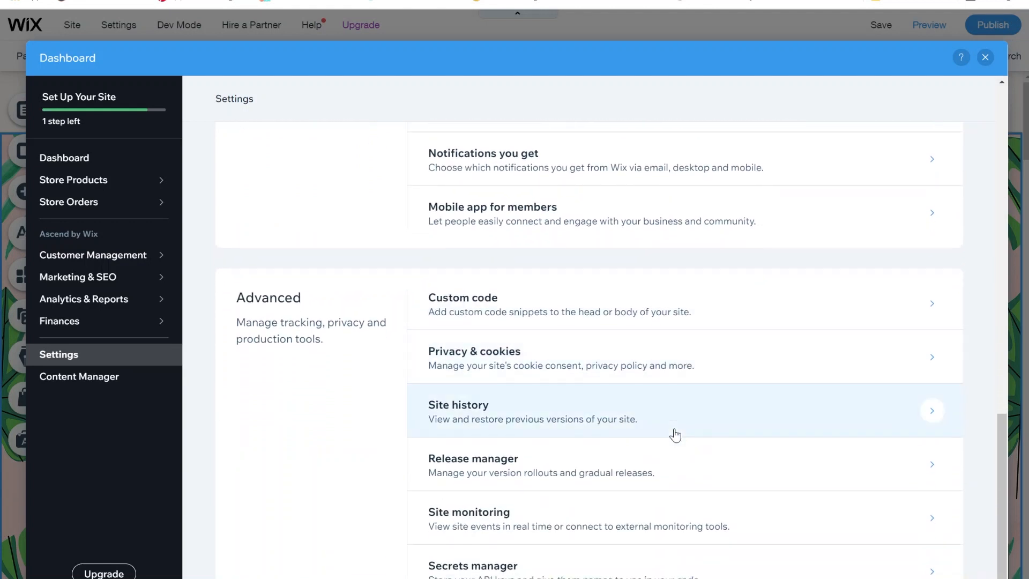
{"action": "scroll", "coordinate": [676, 434], "scroll_direction": "up", "scroll_amount": 10}
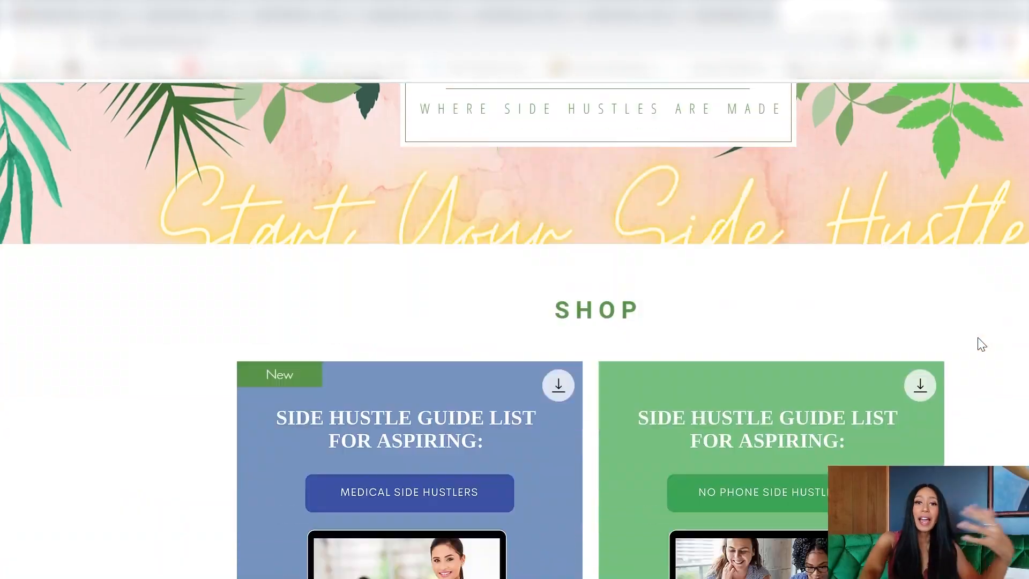
{"action": "scroll", "coordinate": [979, 345], "scroll_direction": "down", "scroll_amount": 15}
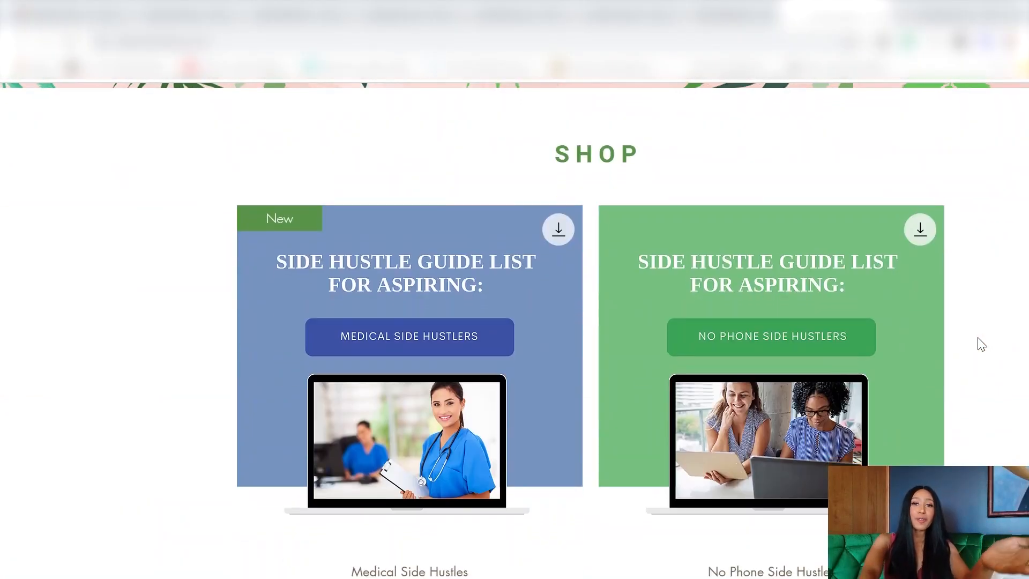
{"action": "scroll", "coordinate": [981, 344], "scroll_direction": "down", "scroll_amount": 15}
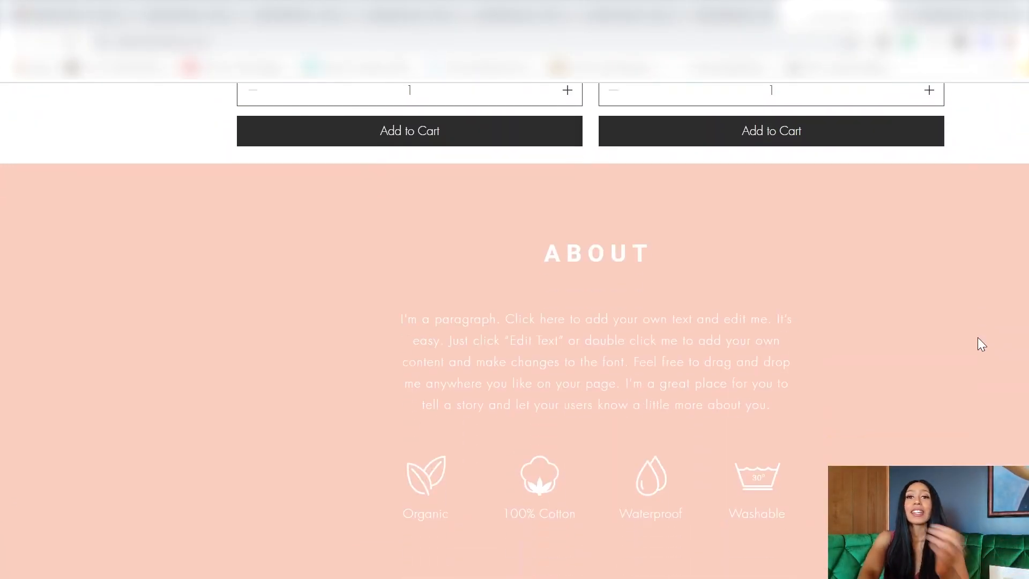
{"action": "scroll", "coordinate": [979, 341], "scroll_direction": "down", "scroll_amount": 2}
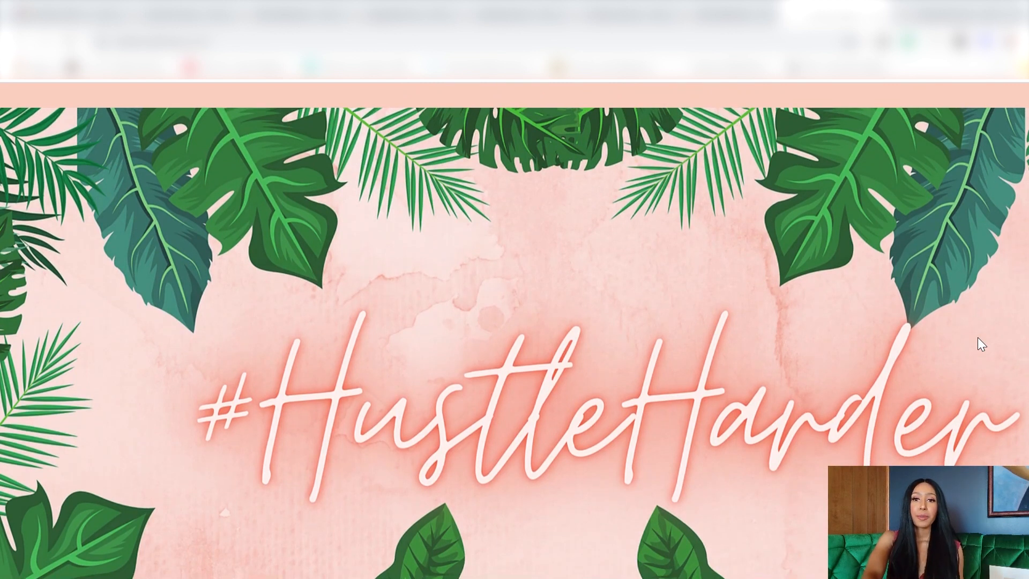
{"action": "scroll", "coordinate": [977, 337], "scroll_direction": "up", "scroll_amount": 14}
{"action": "scroll", "coordinate": [808, 435], "scroll_direction": "down", "scroll_amount": 4}
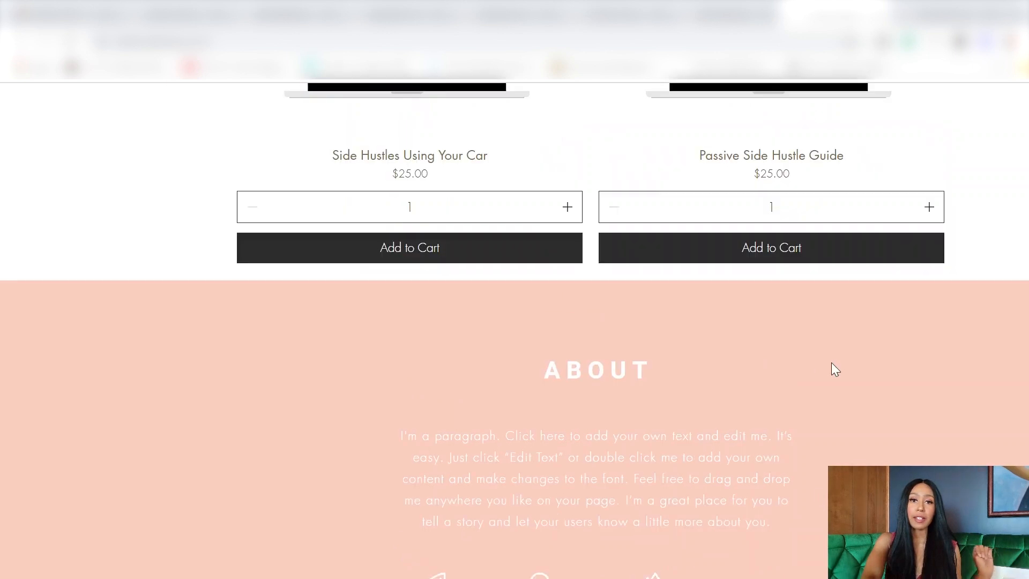
{"action": "scroll", "coordinate": [833, 365], "scroll_direction": "up", "scroll_amount": 15}
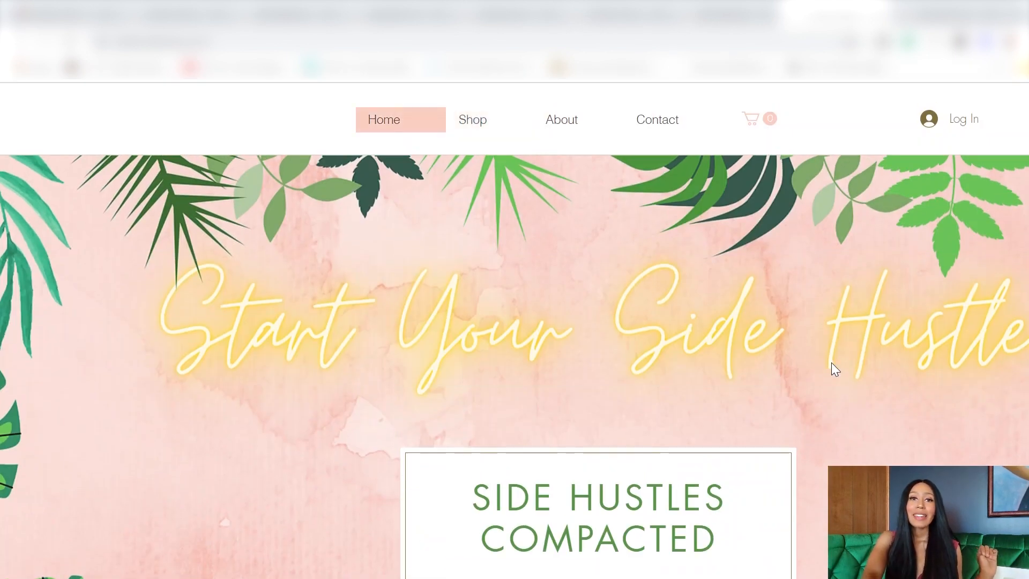
{"action": "scroll", "coordinate": [912, 362], "scroll_direction": "down", "scroll_amount": 5}
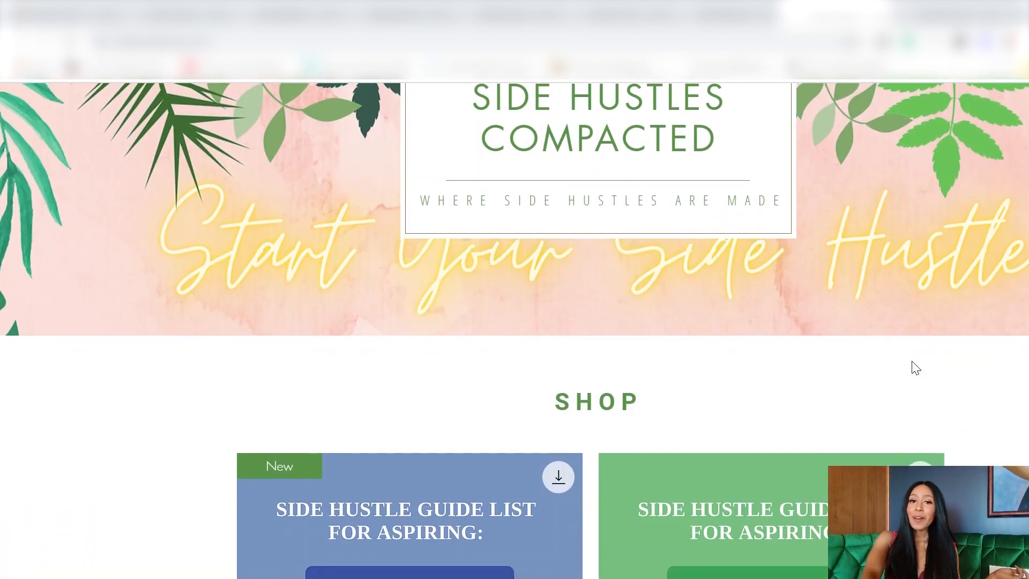